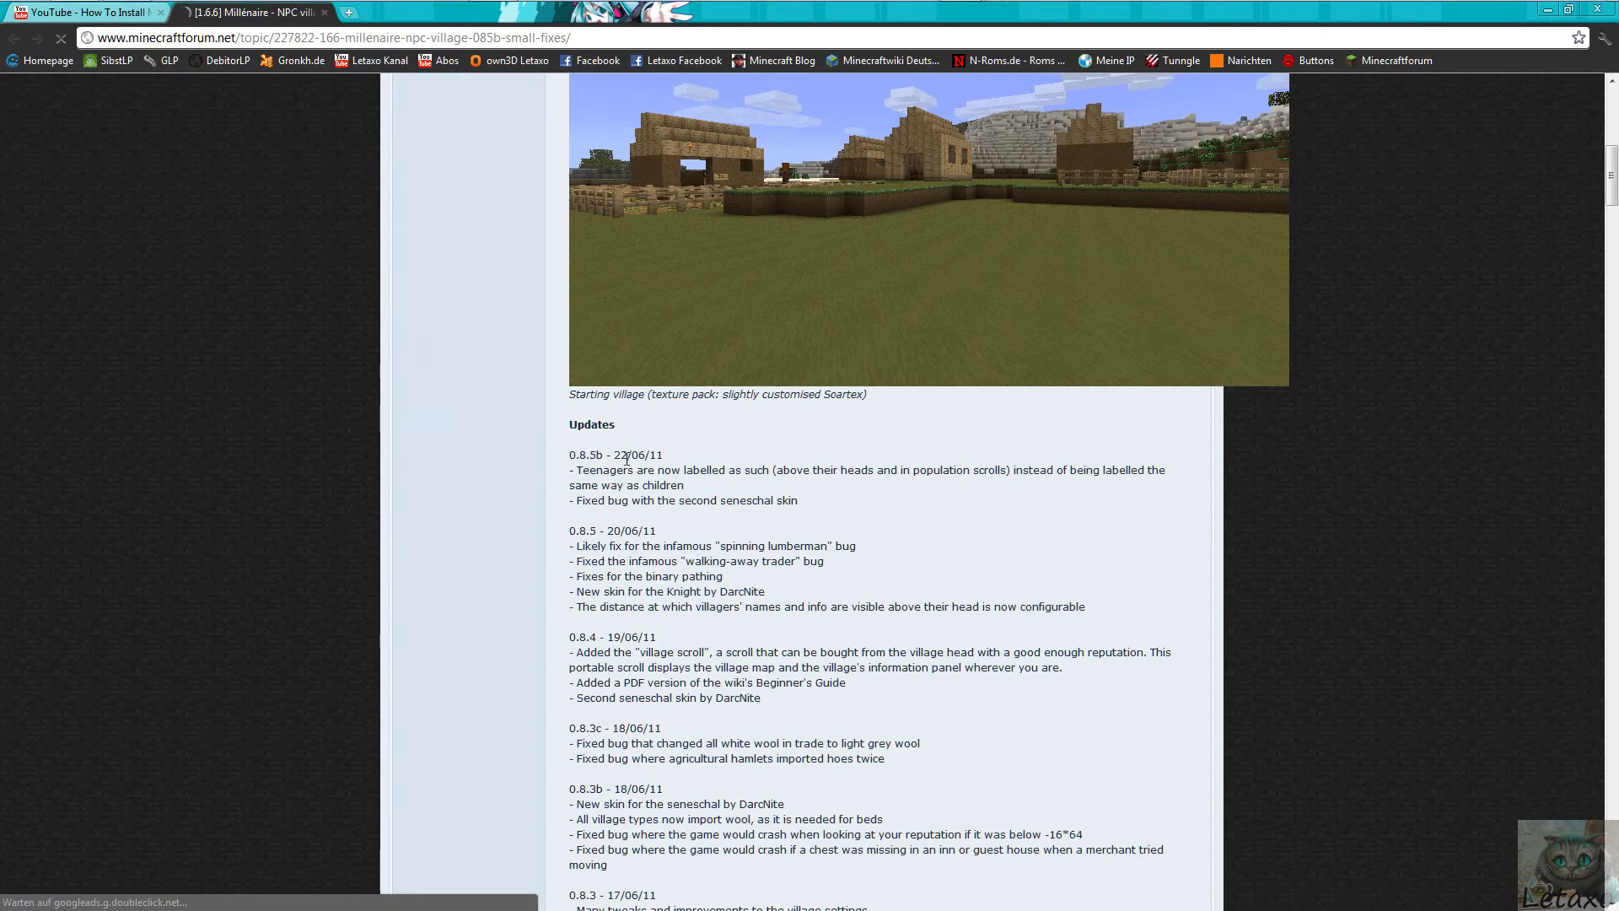
Download Millénaire 0.8.5b for Minecraft 1.6.6 from the forum topic's Download section, skipping the AdF.ly advertisement.
scroll(632, 470, down, 3)
scroll(635, 479, up, 3)
scroll(607, 470, down, 1)
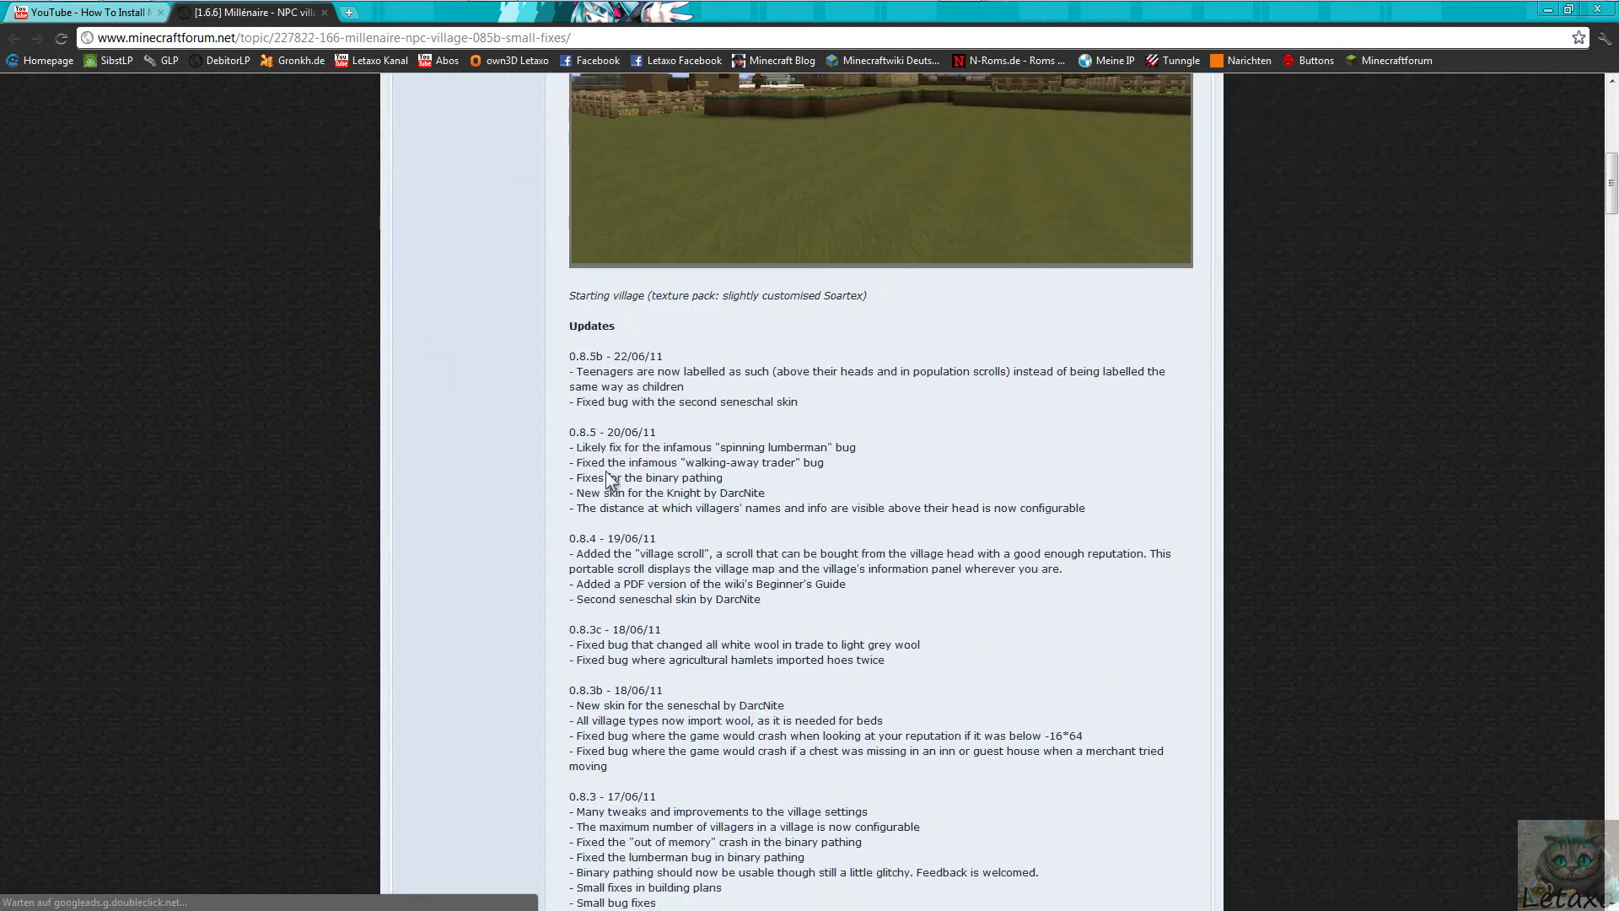
scroll(615, 477, down, 10)
scroll(622, 480, down, 2)
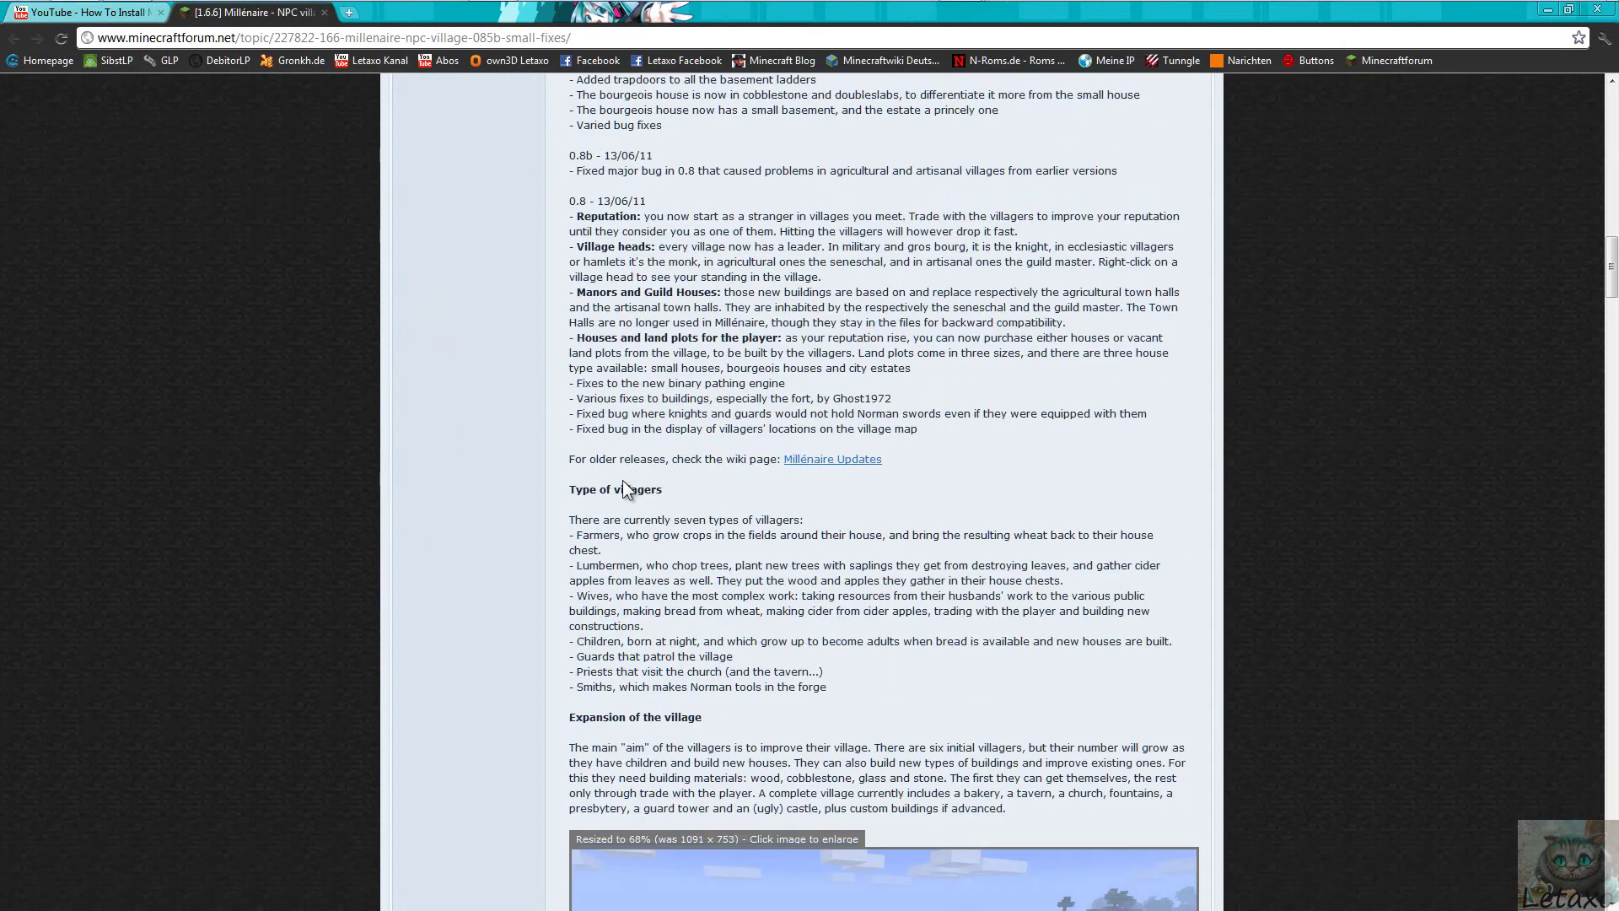
scroll(649, 489, down, 14)
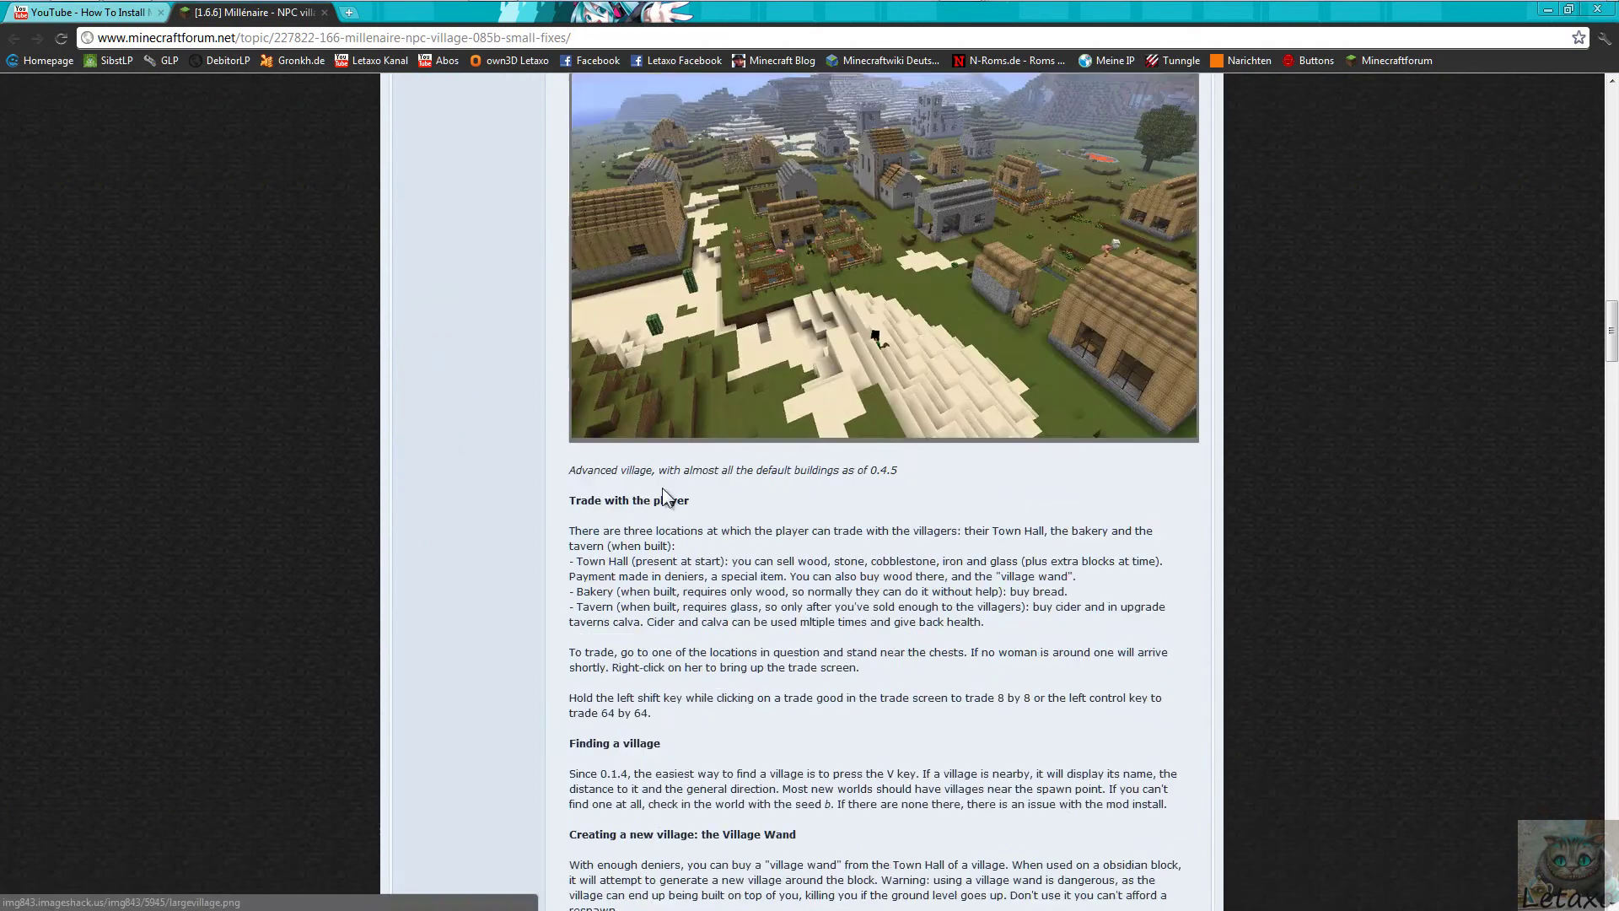
scroll(666, 493, down, 7)
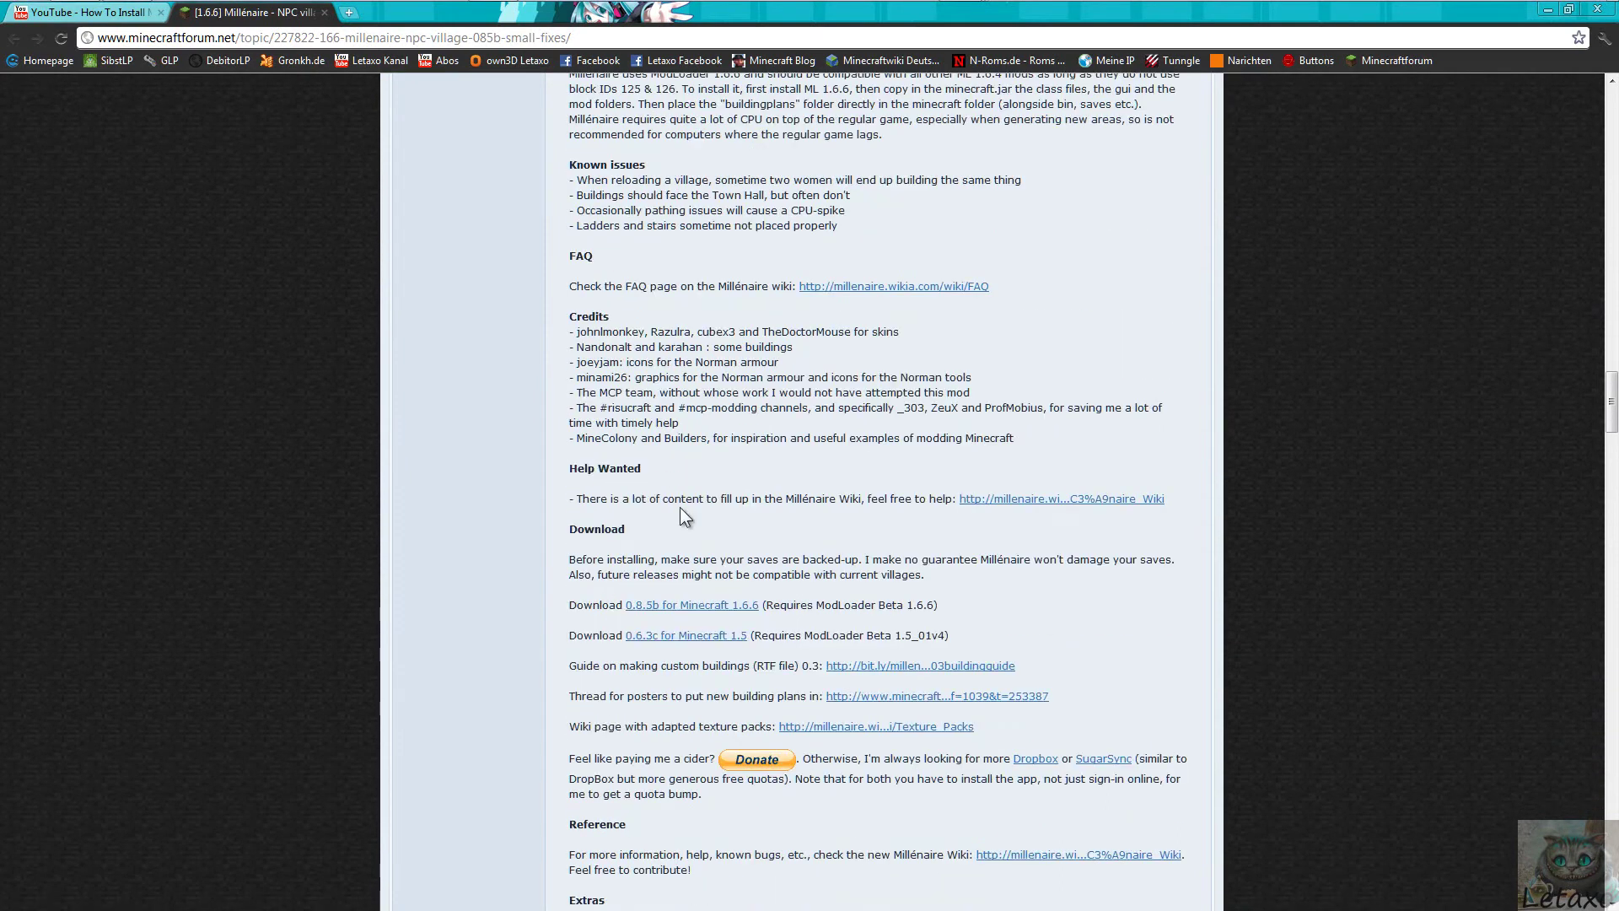
click(707, 602)
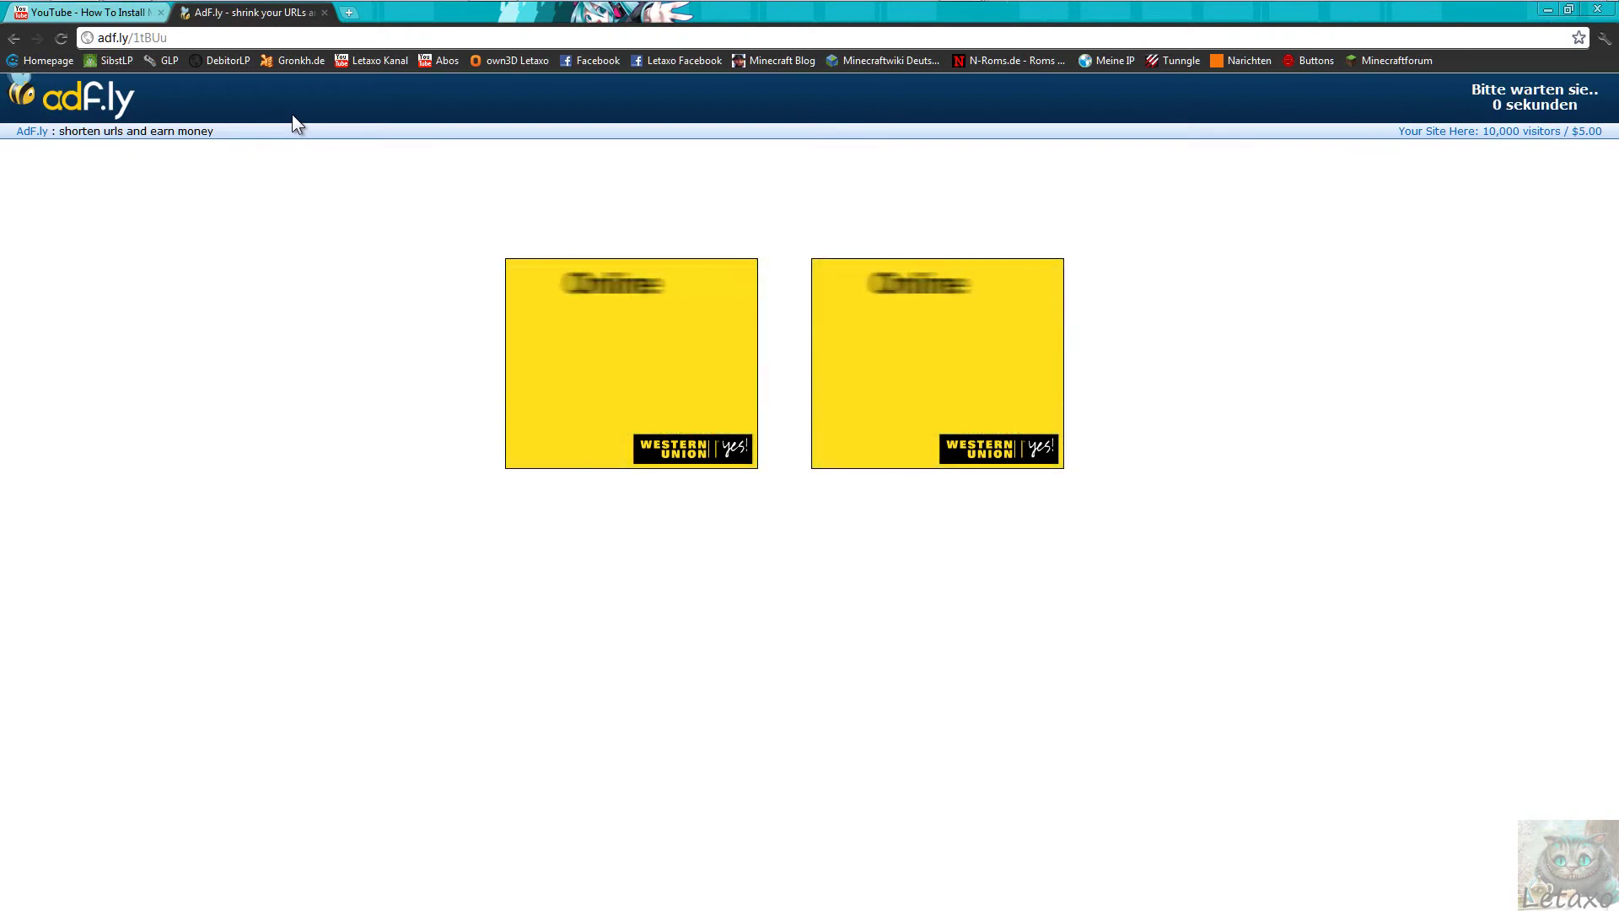
click(1395, 98)
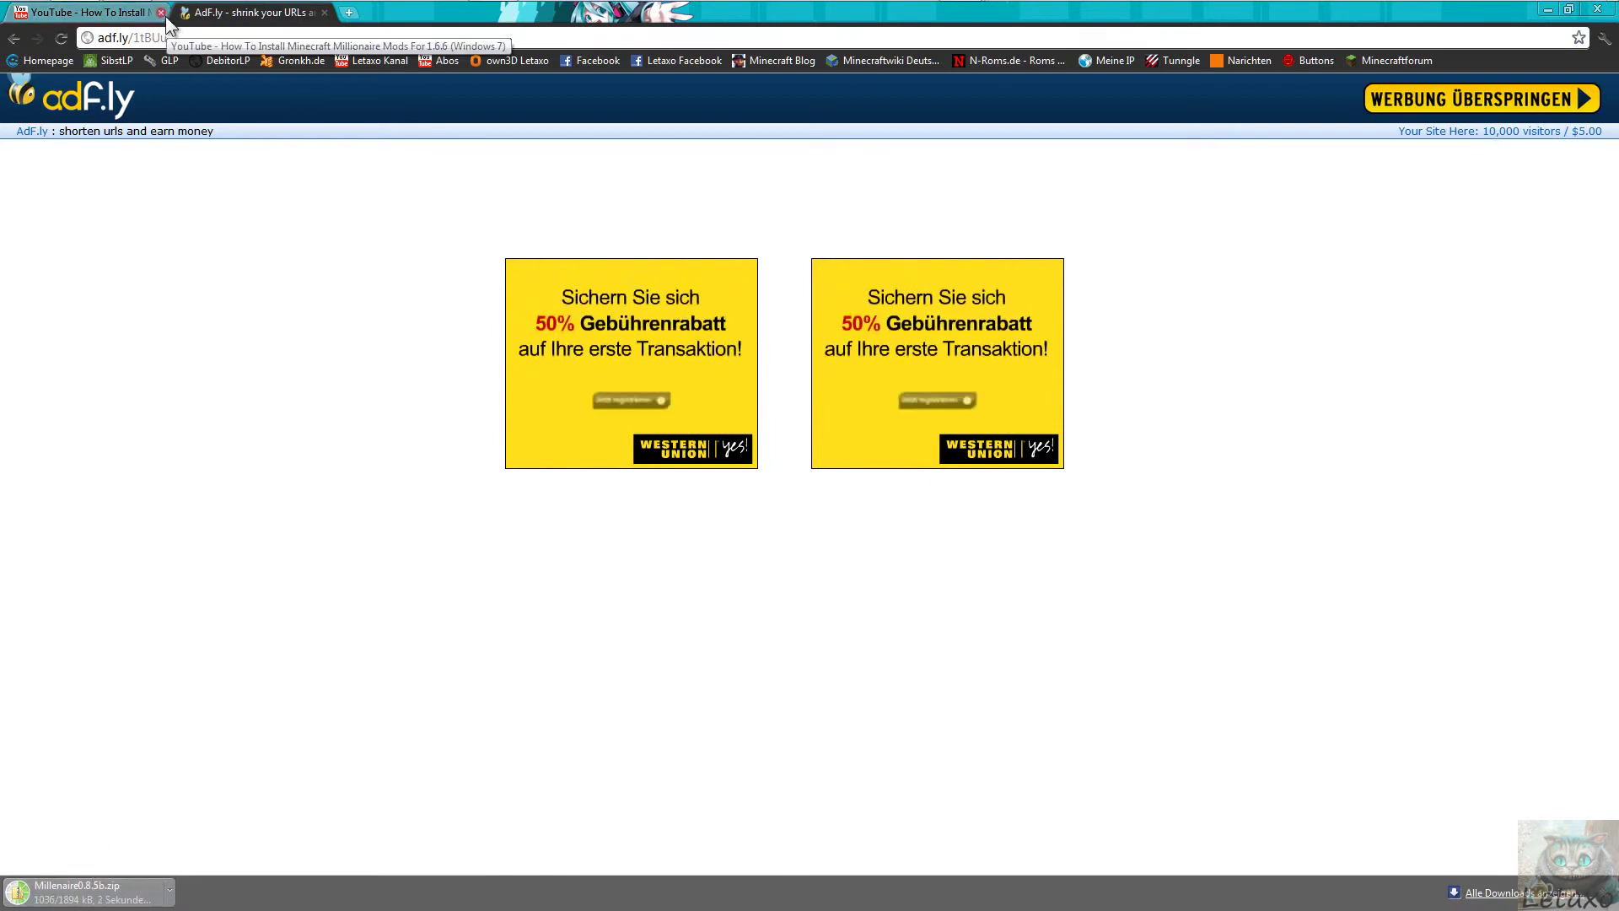
click(162, 12)
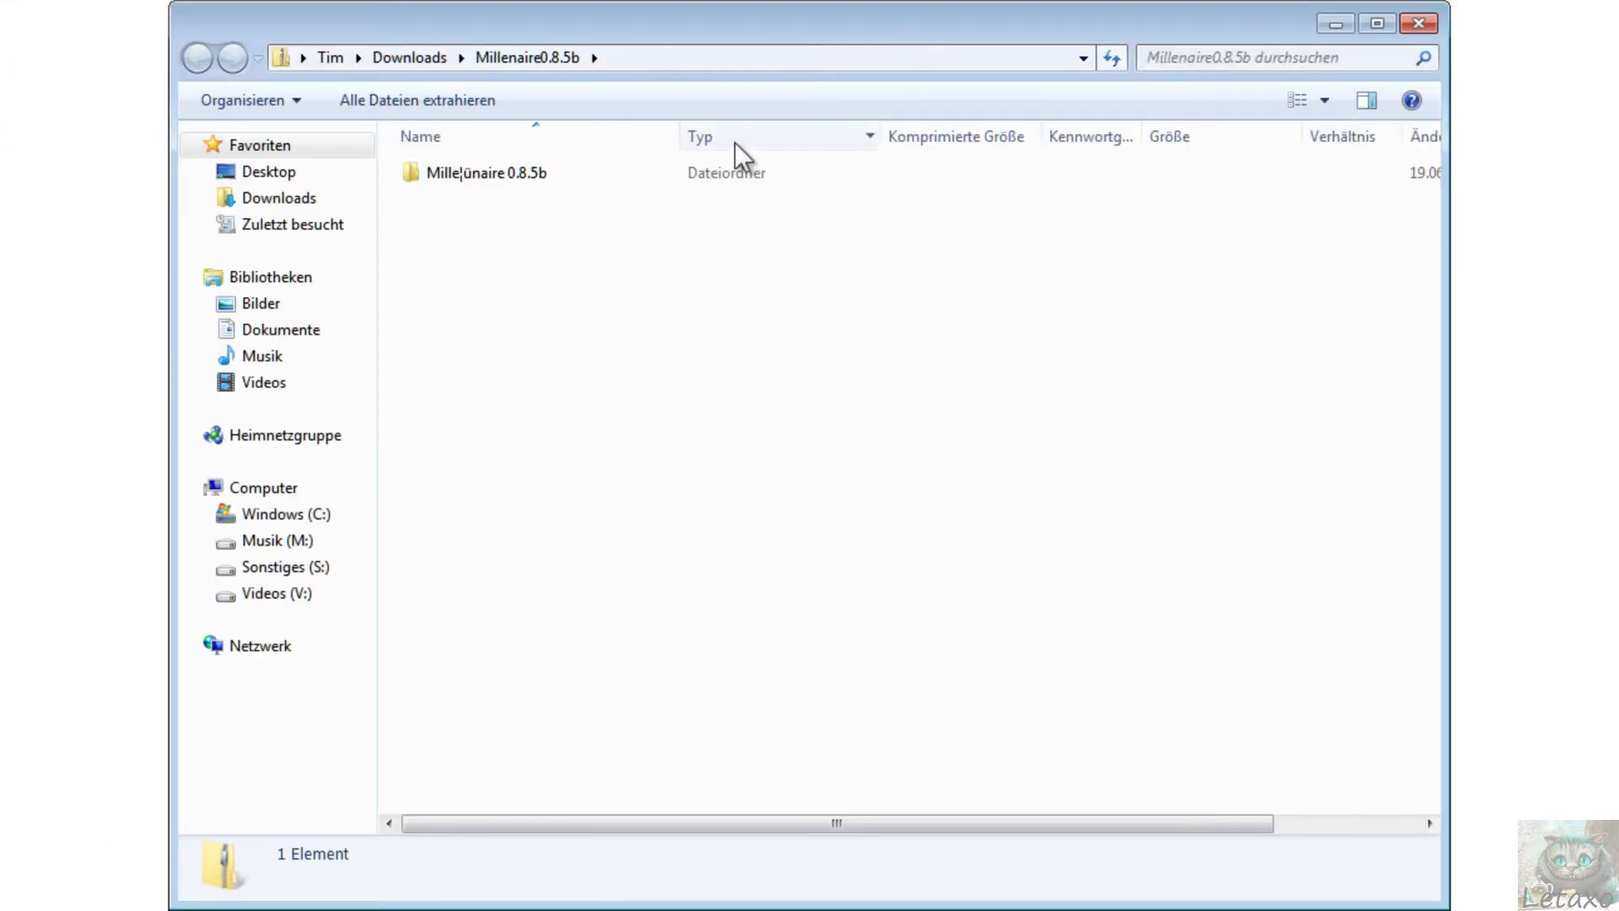
Extract all files from the Millenaire0.8.5b archive and clear the archive, extracted folder and browser windows off the desktop.
click(483, 99)
click(849, 573)
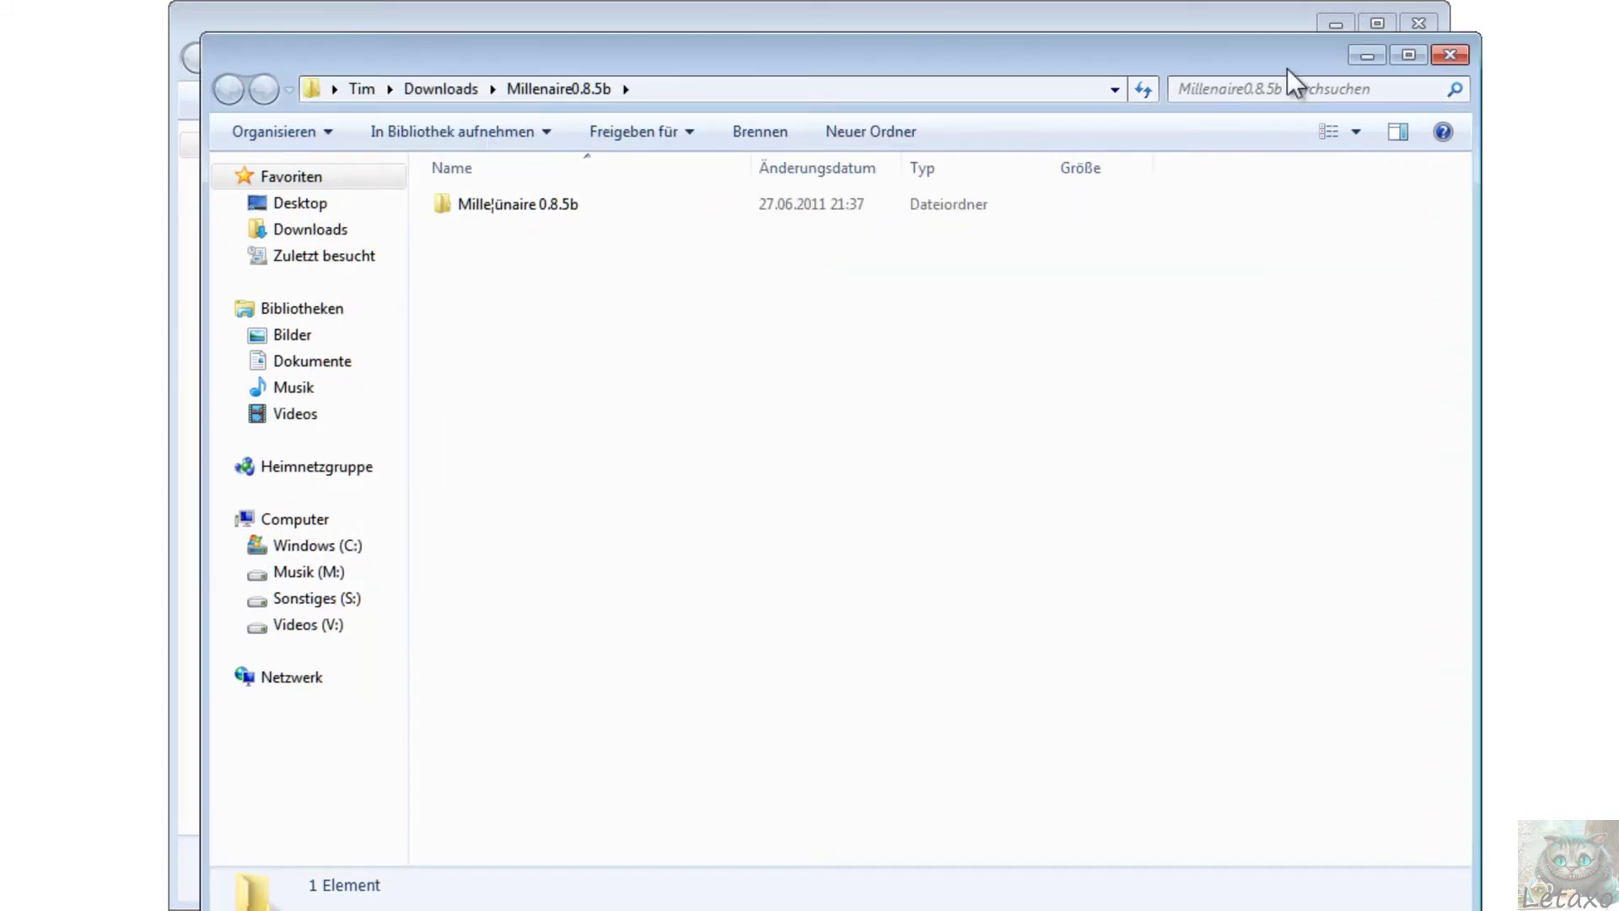
click(1423, 24)
click(1367, 56)
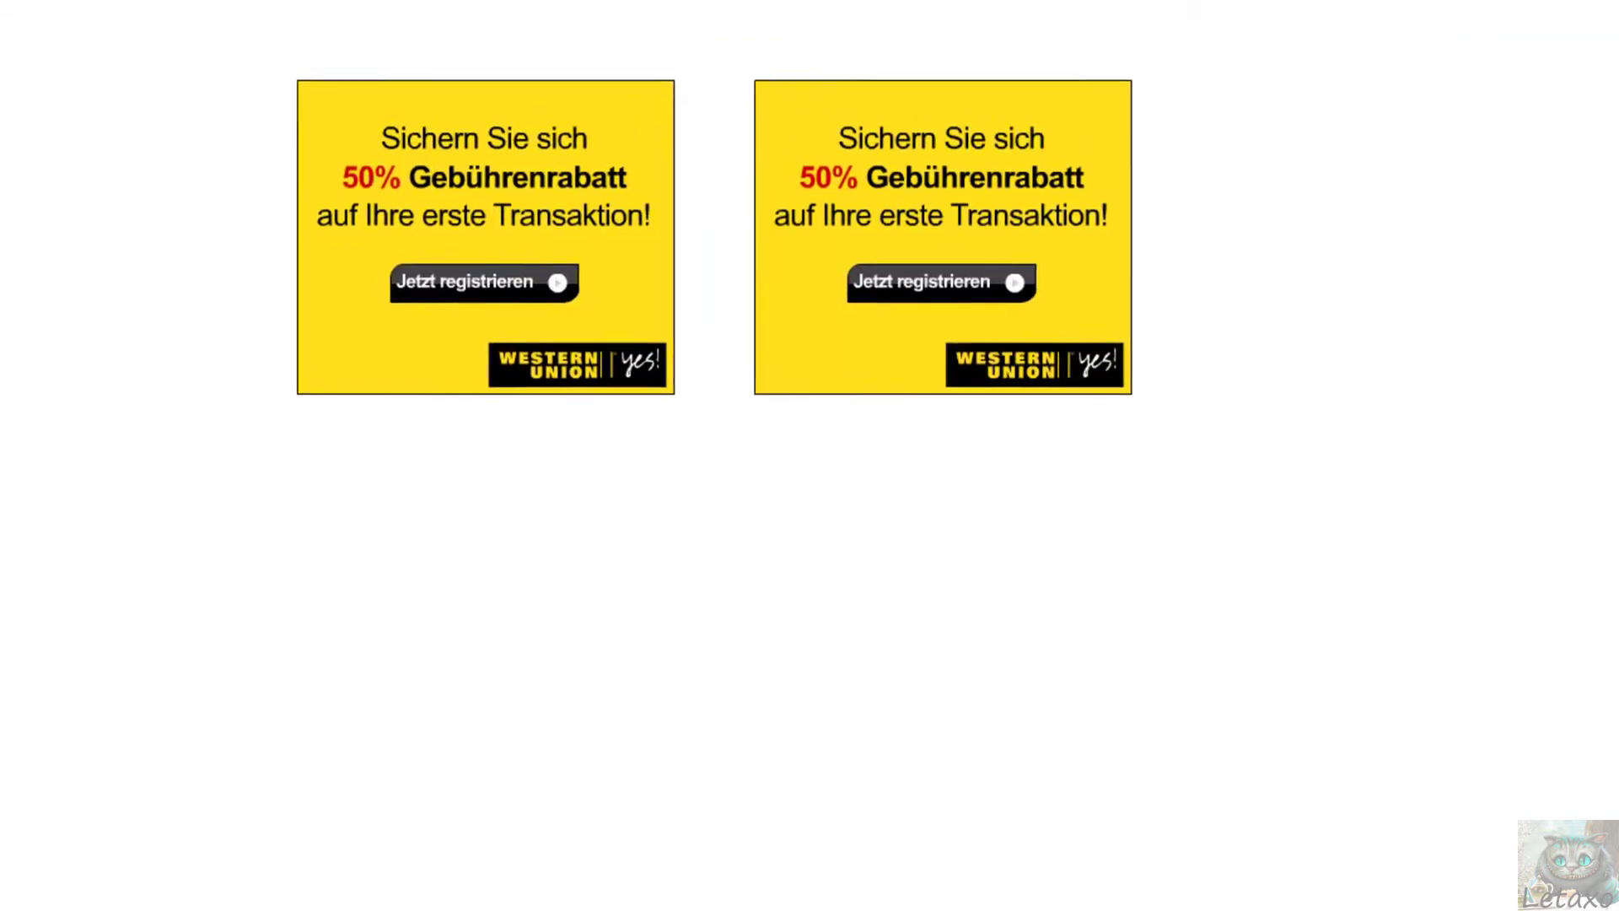
key(alt+F4)
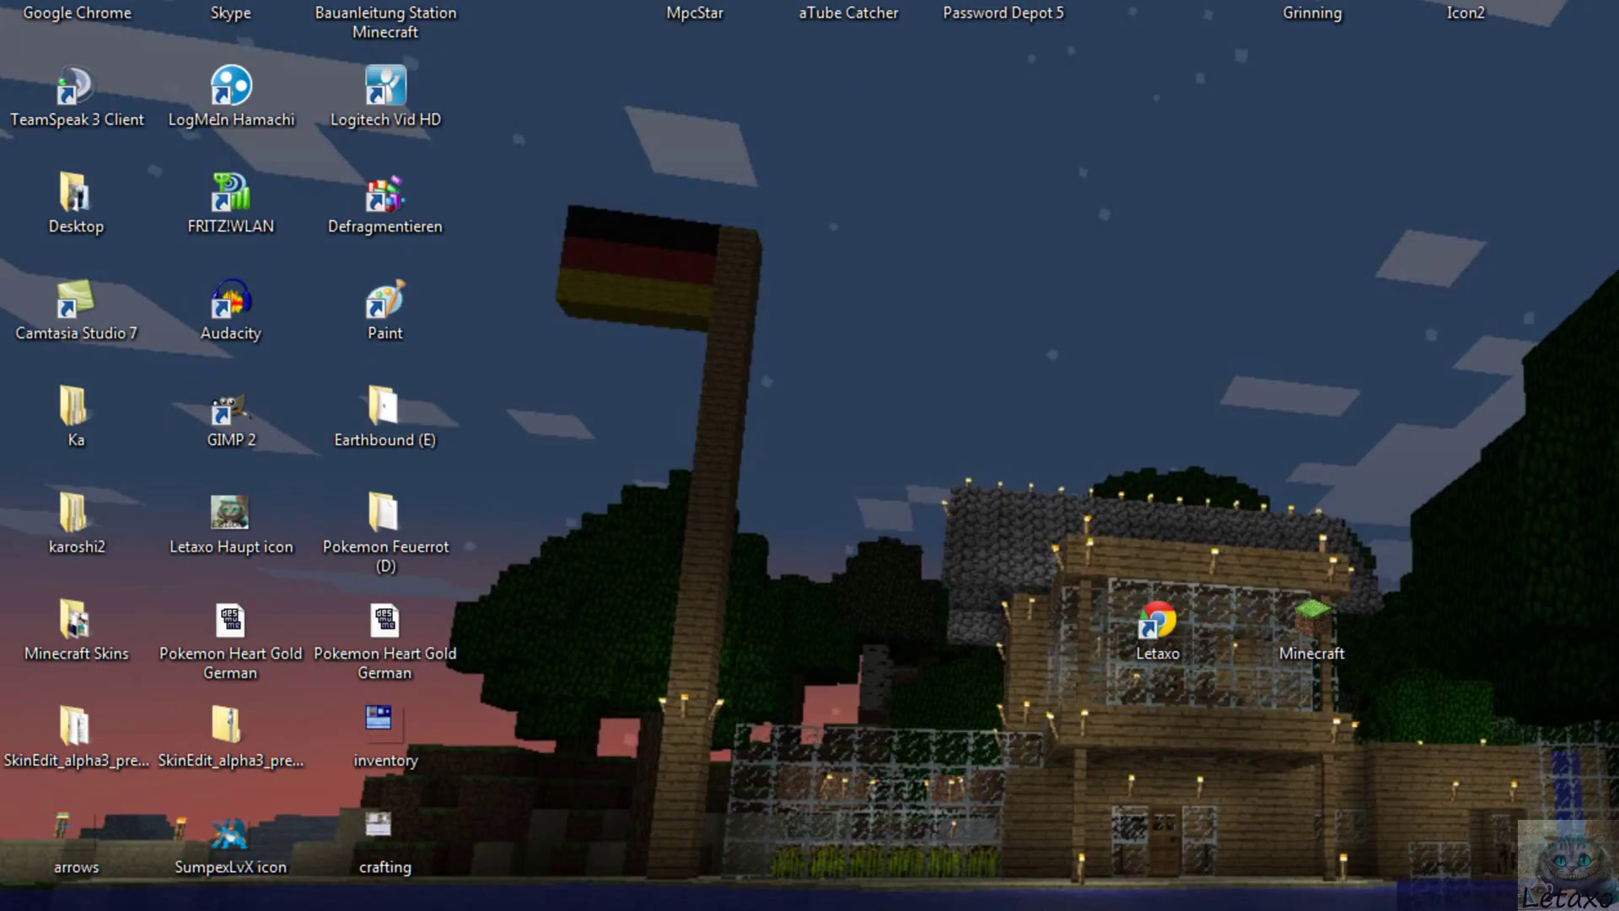
Go to the AppData Roaming folder and open the .minecraft folder in it.
key(super)
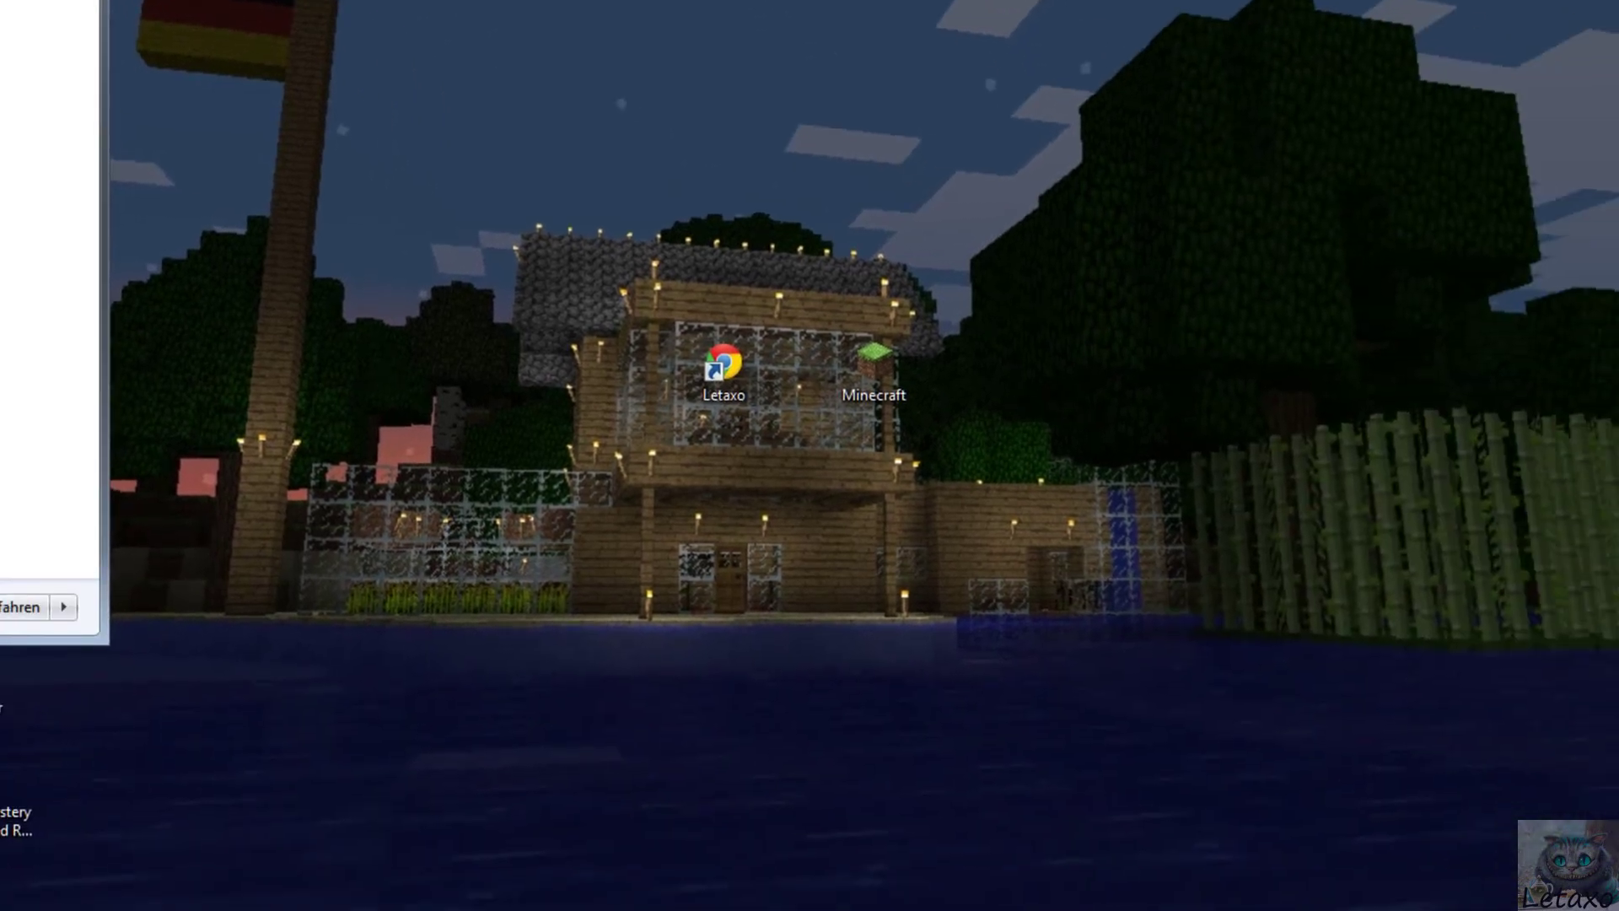
key(Return)
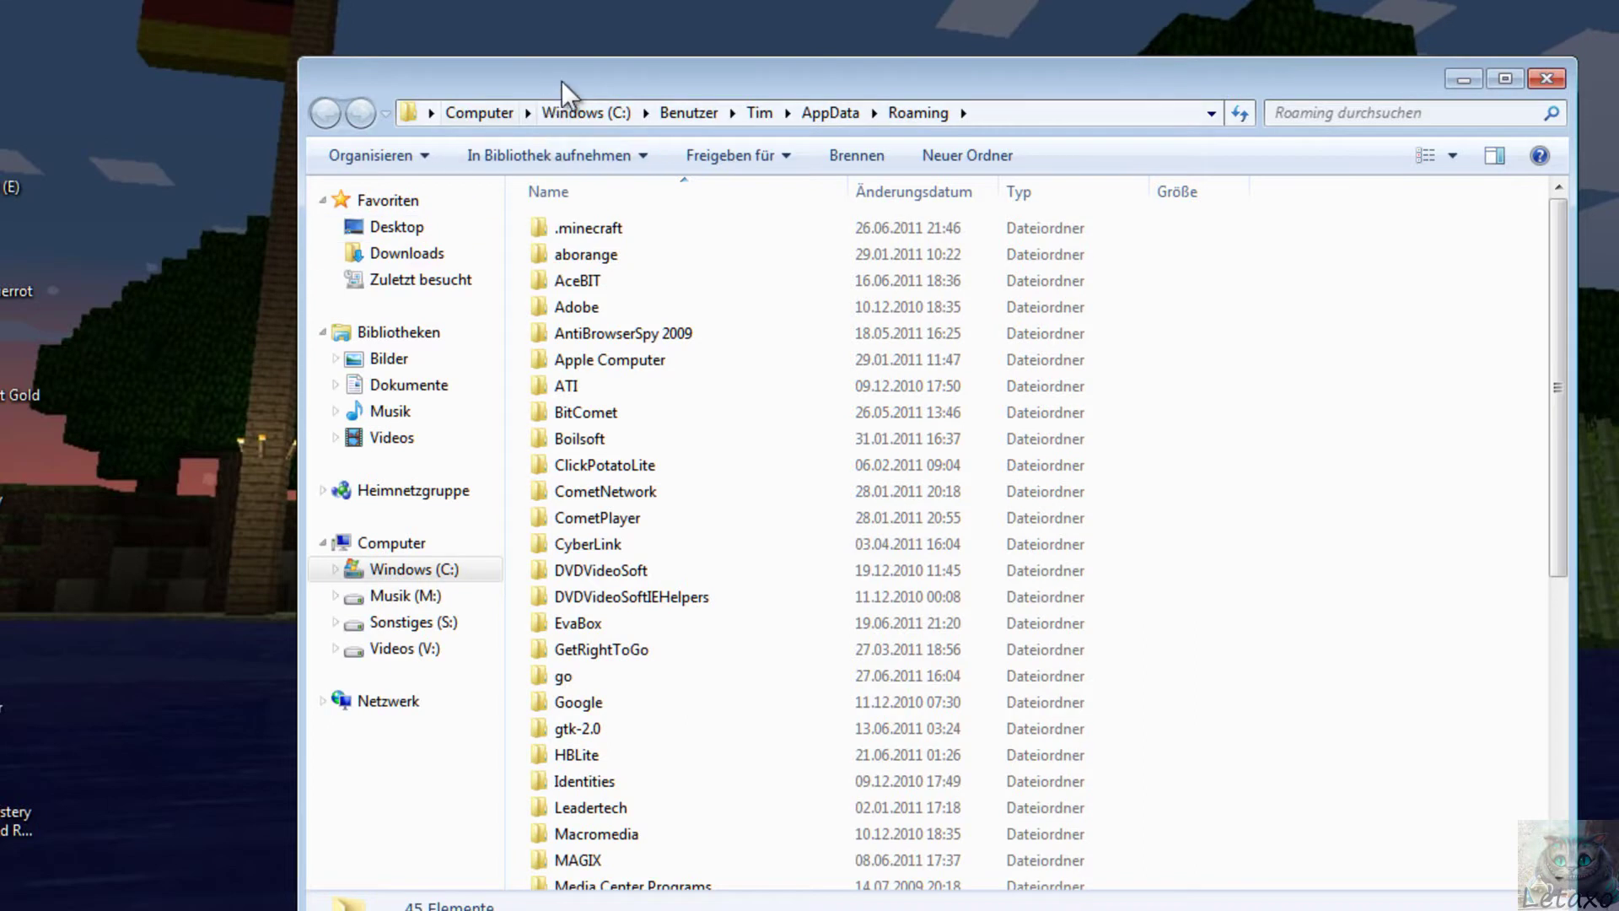
drag(560, 79, 433, 22)
click(458, 171)
double_click(459, 172)
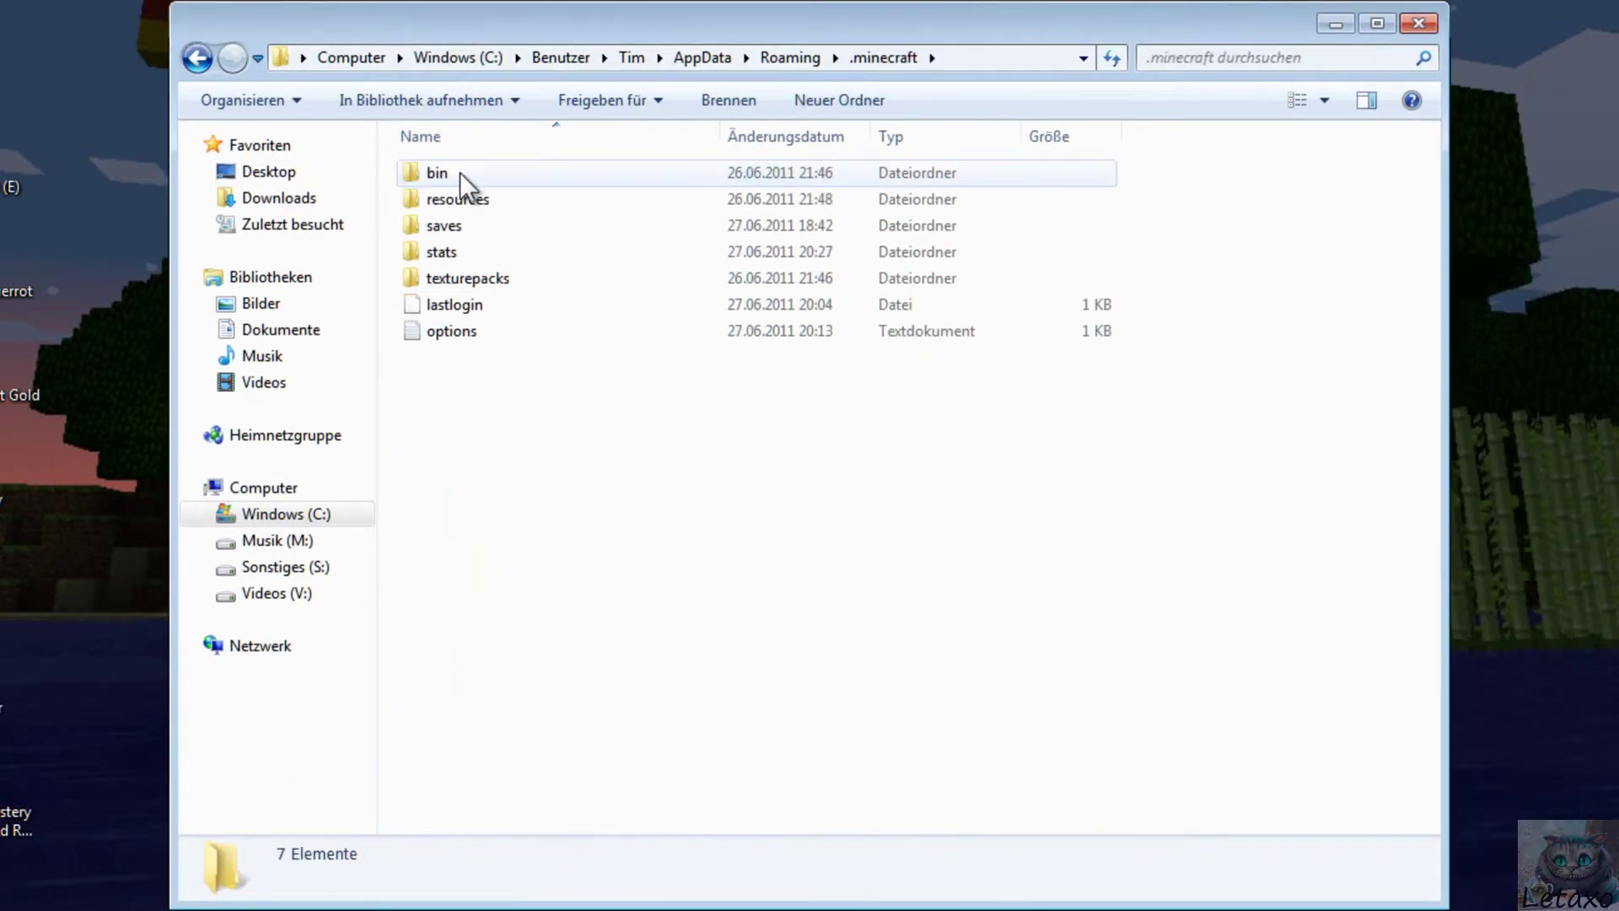
double_click(439, 174)
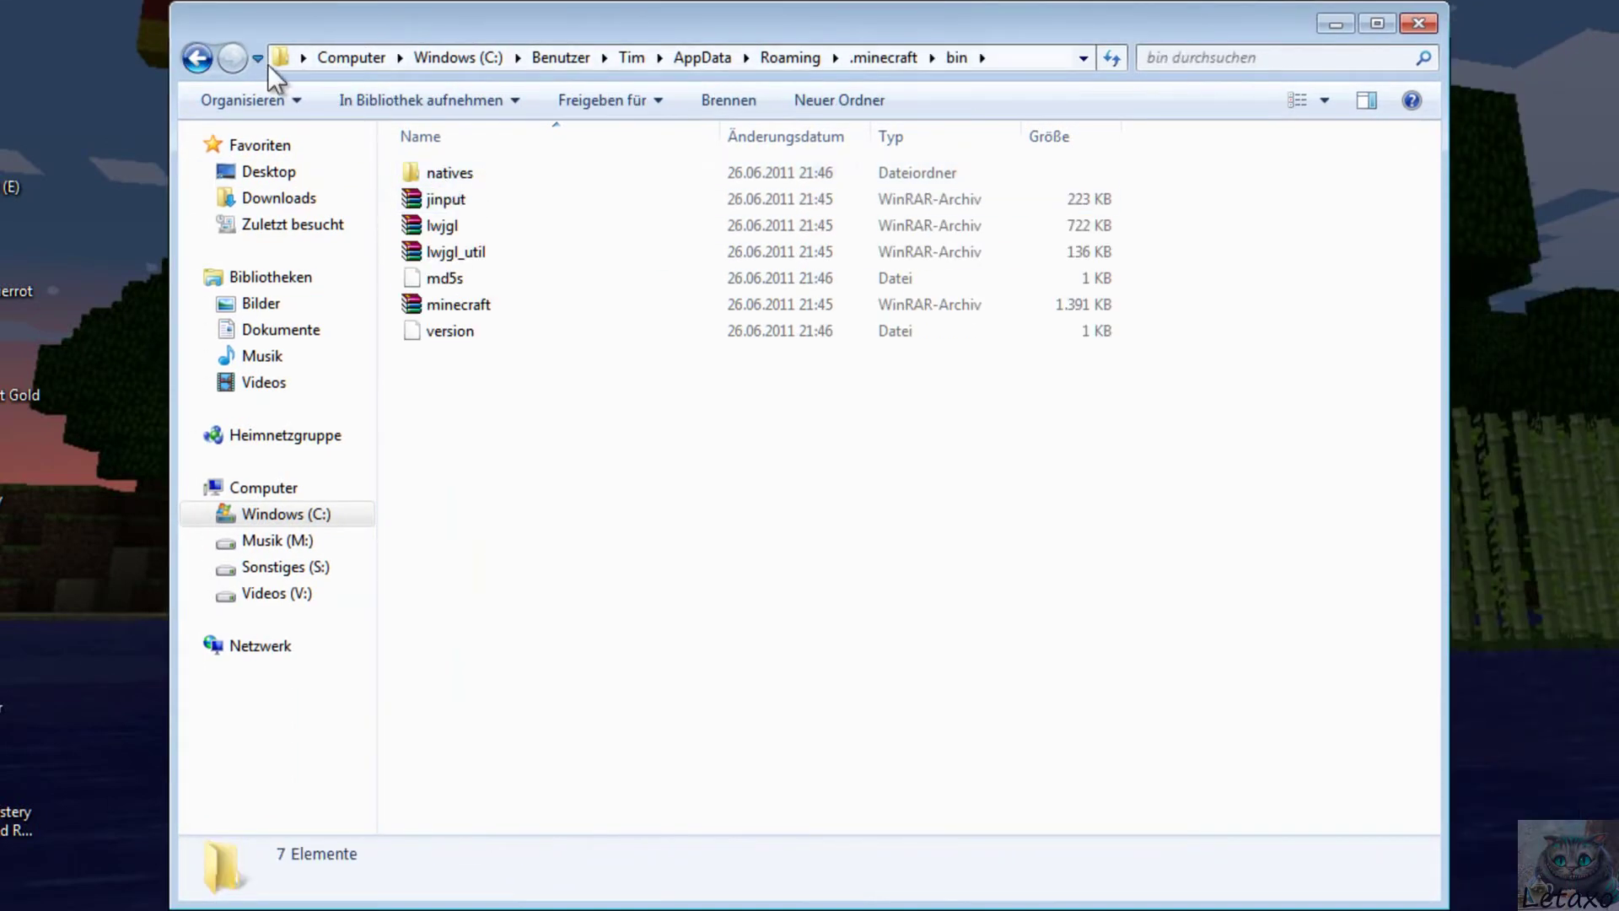
click(198, 59)
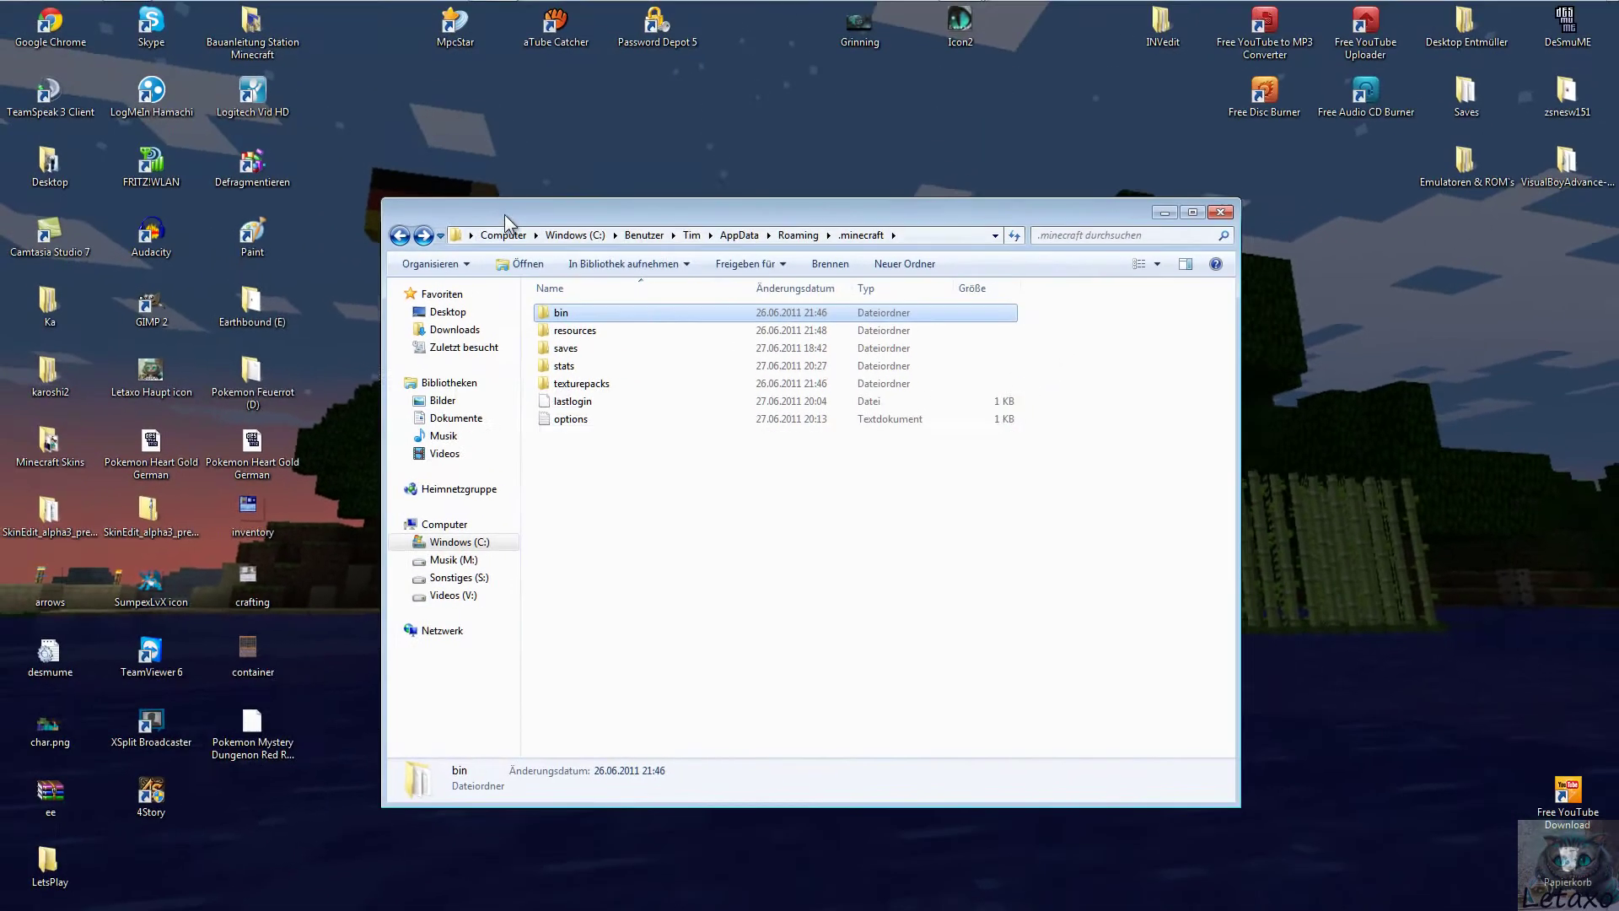
Arrange the .minecraft and extracted Millenaire0.8.5b windows side by side and open the inner Millénaire 0.8.5b folder.
key(super+Left)
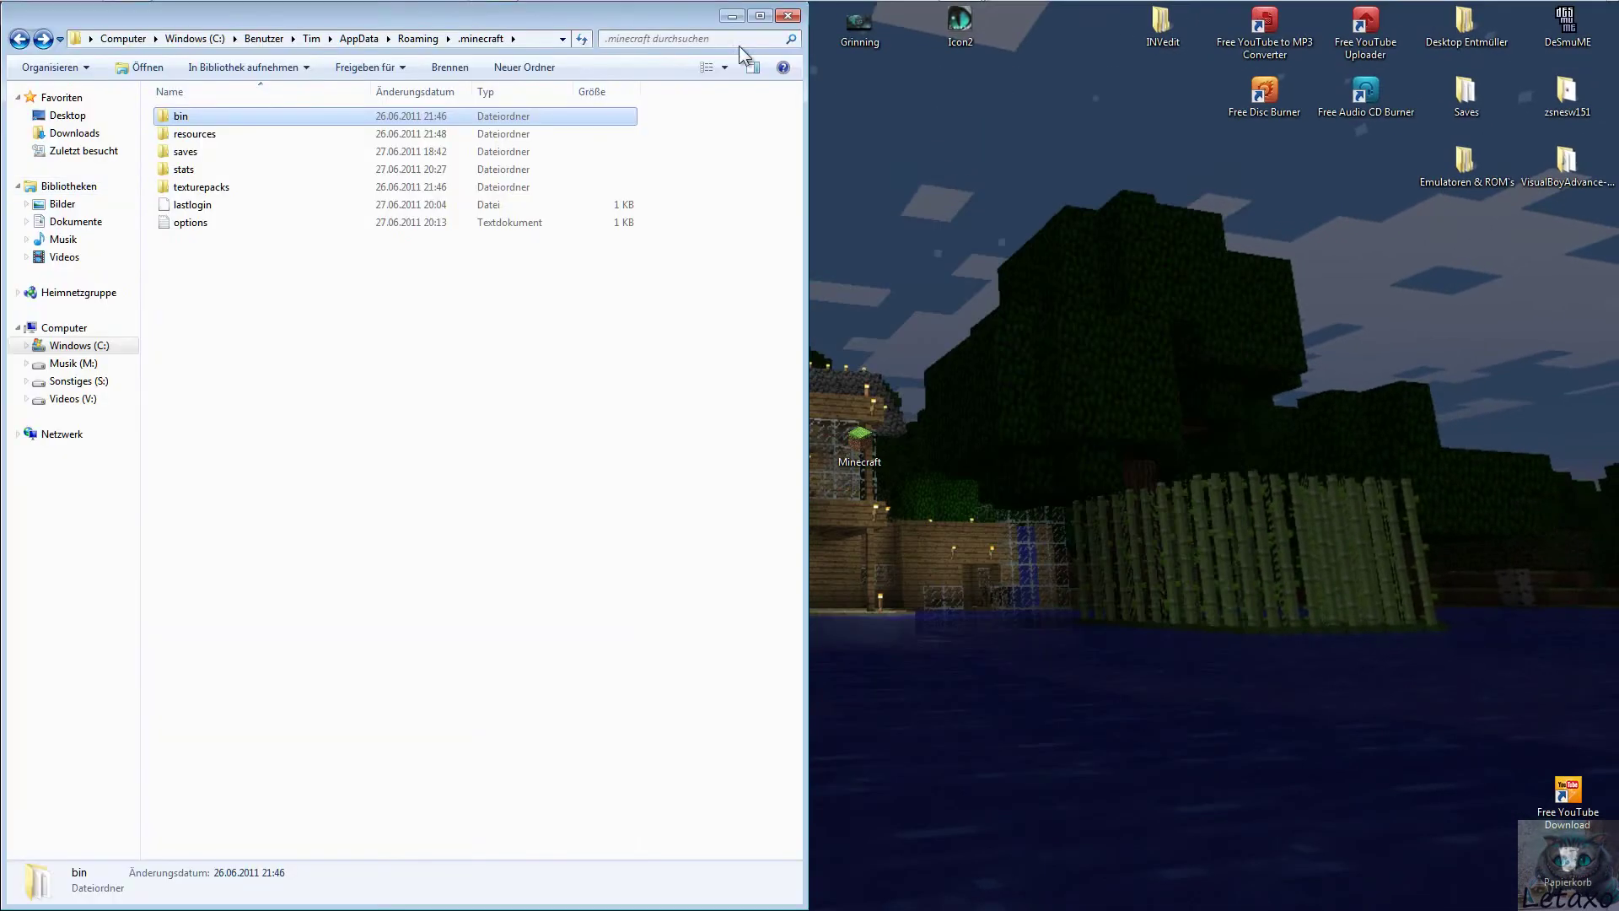
mouse_move(962, 21)
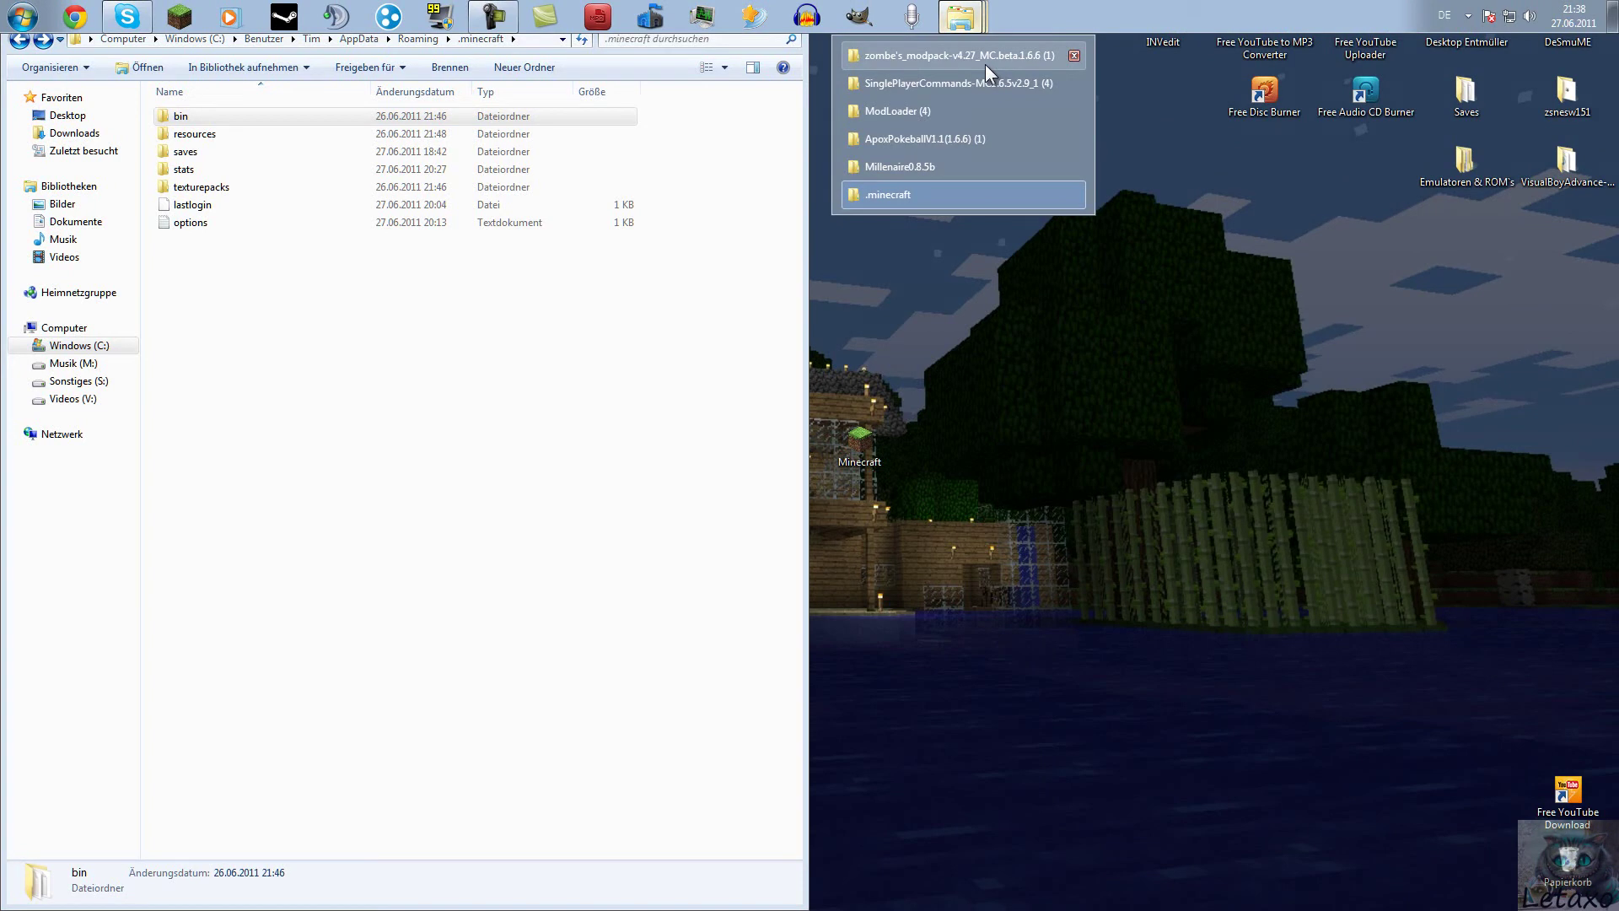
click(955, 167)
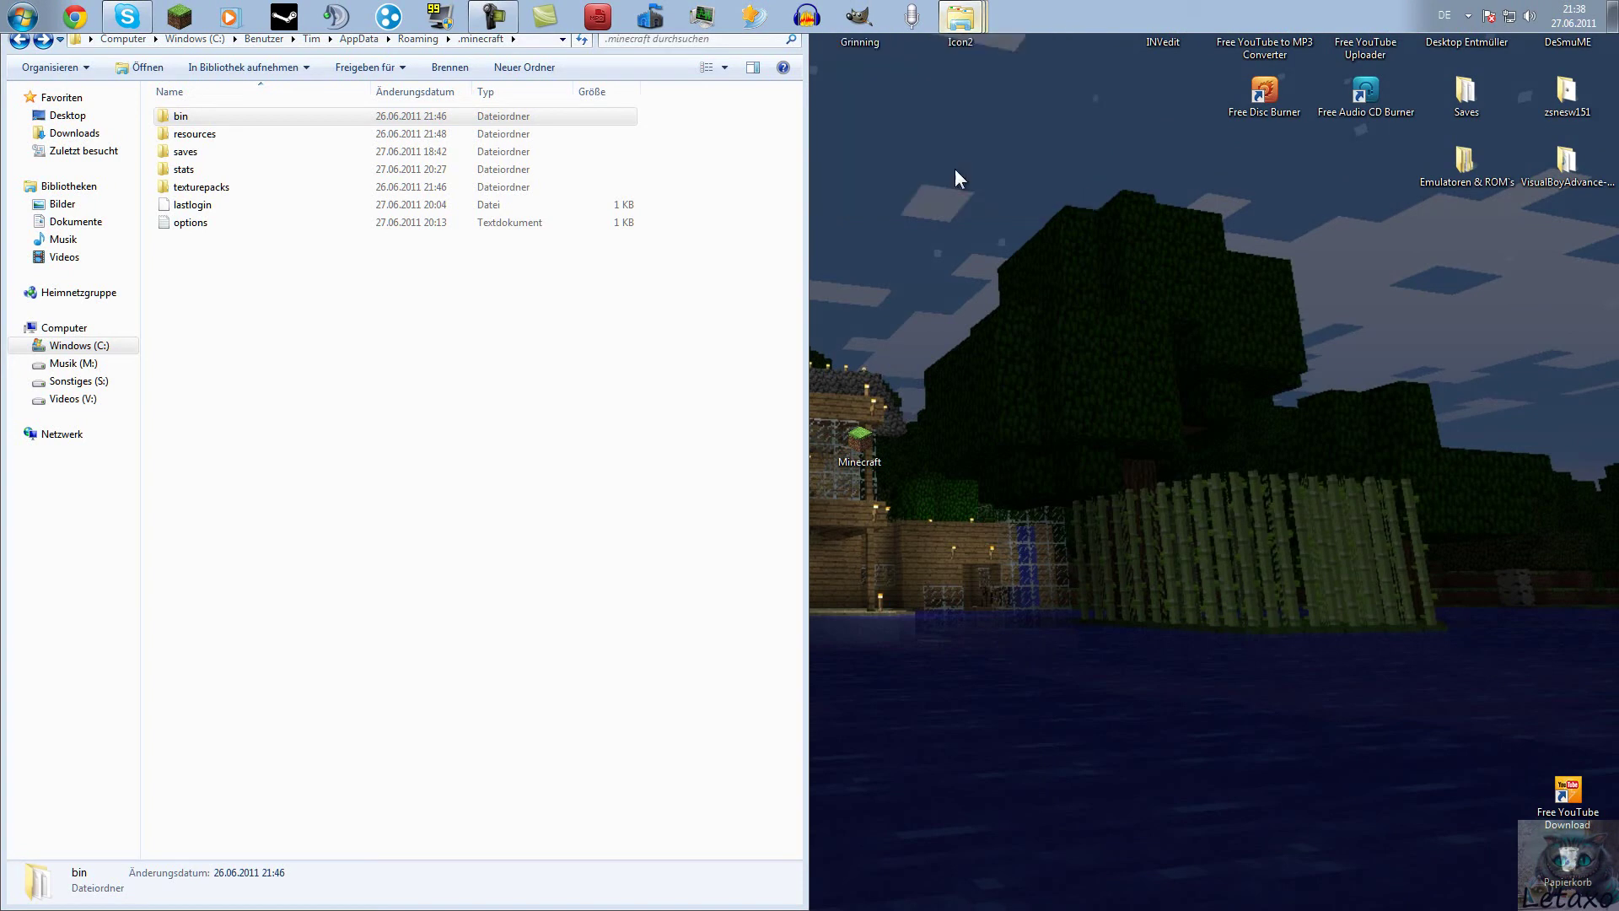
drag(911, 271, 1614, 44)
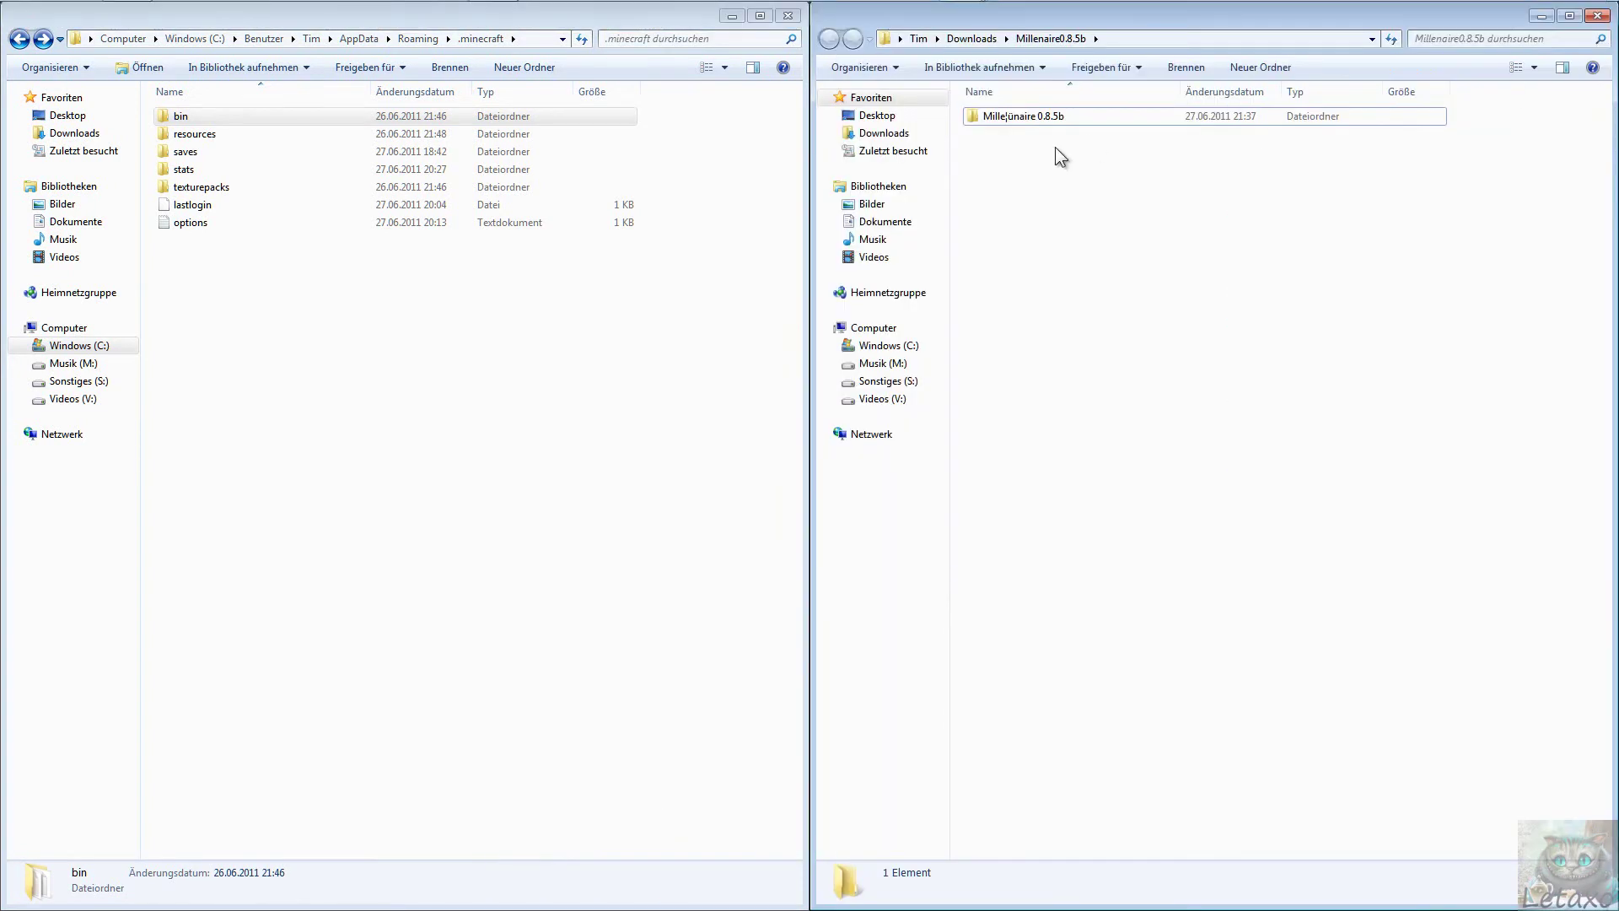
double_click(1009, 118)
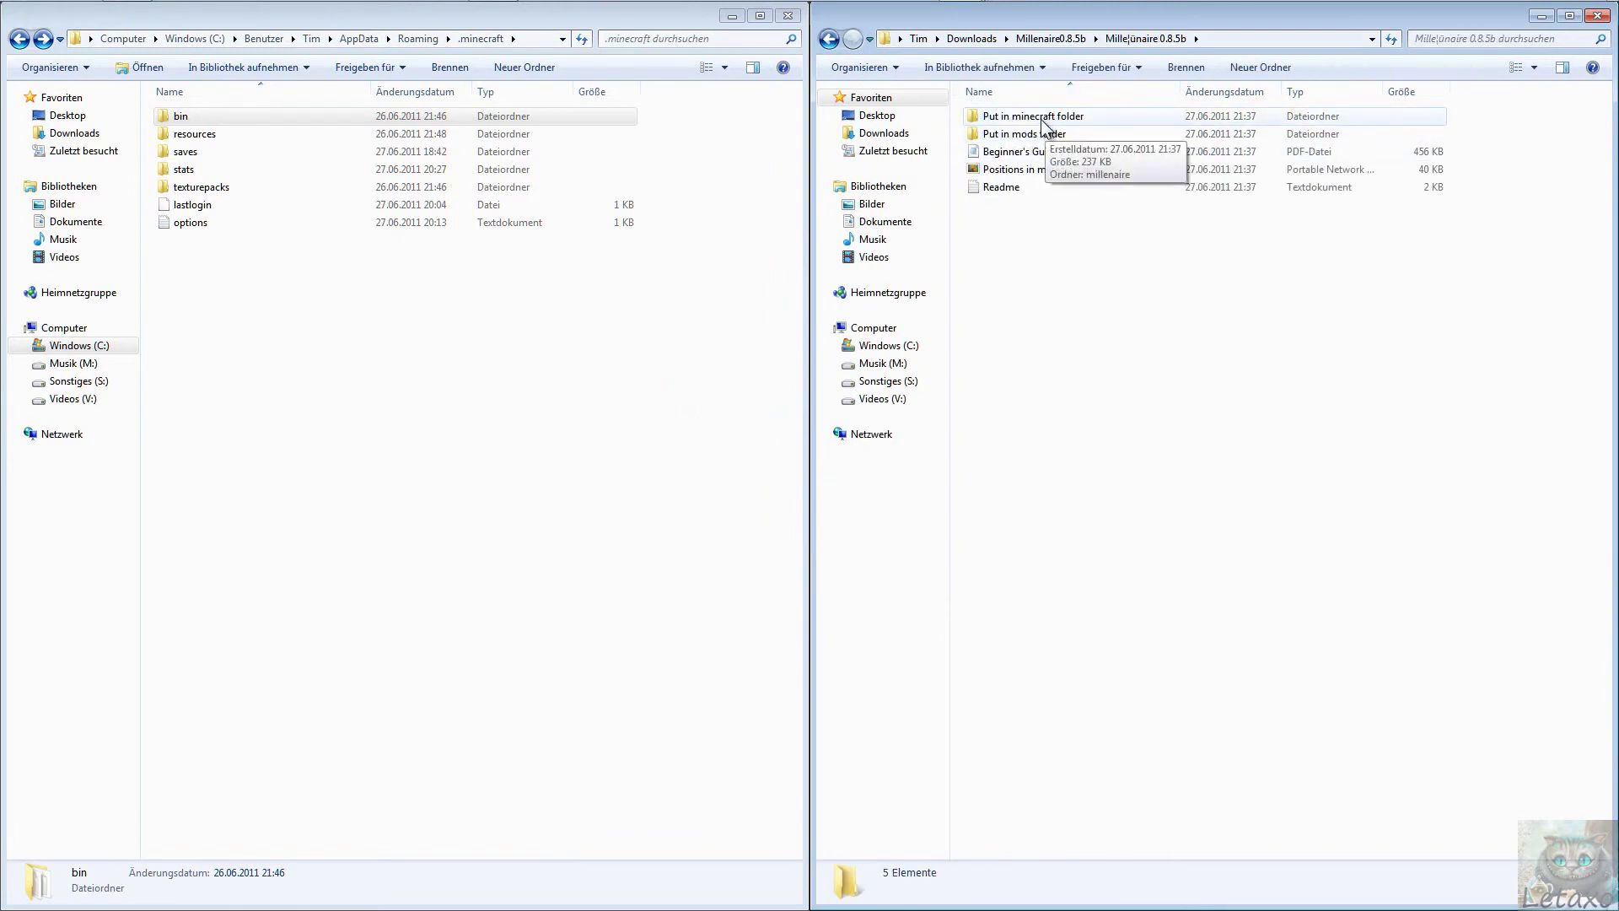
drag(1042, 126, 374, 393)
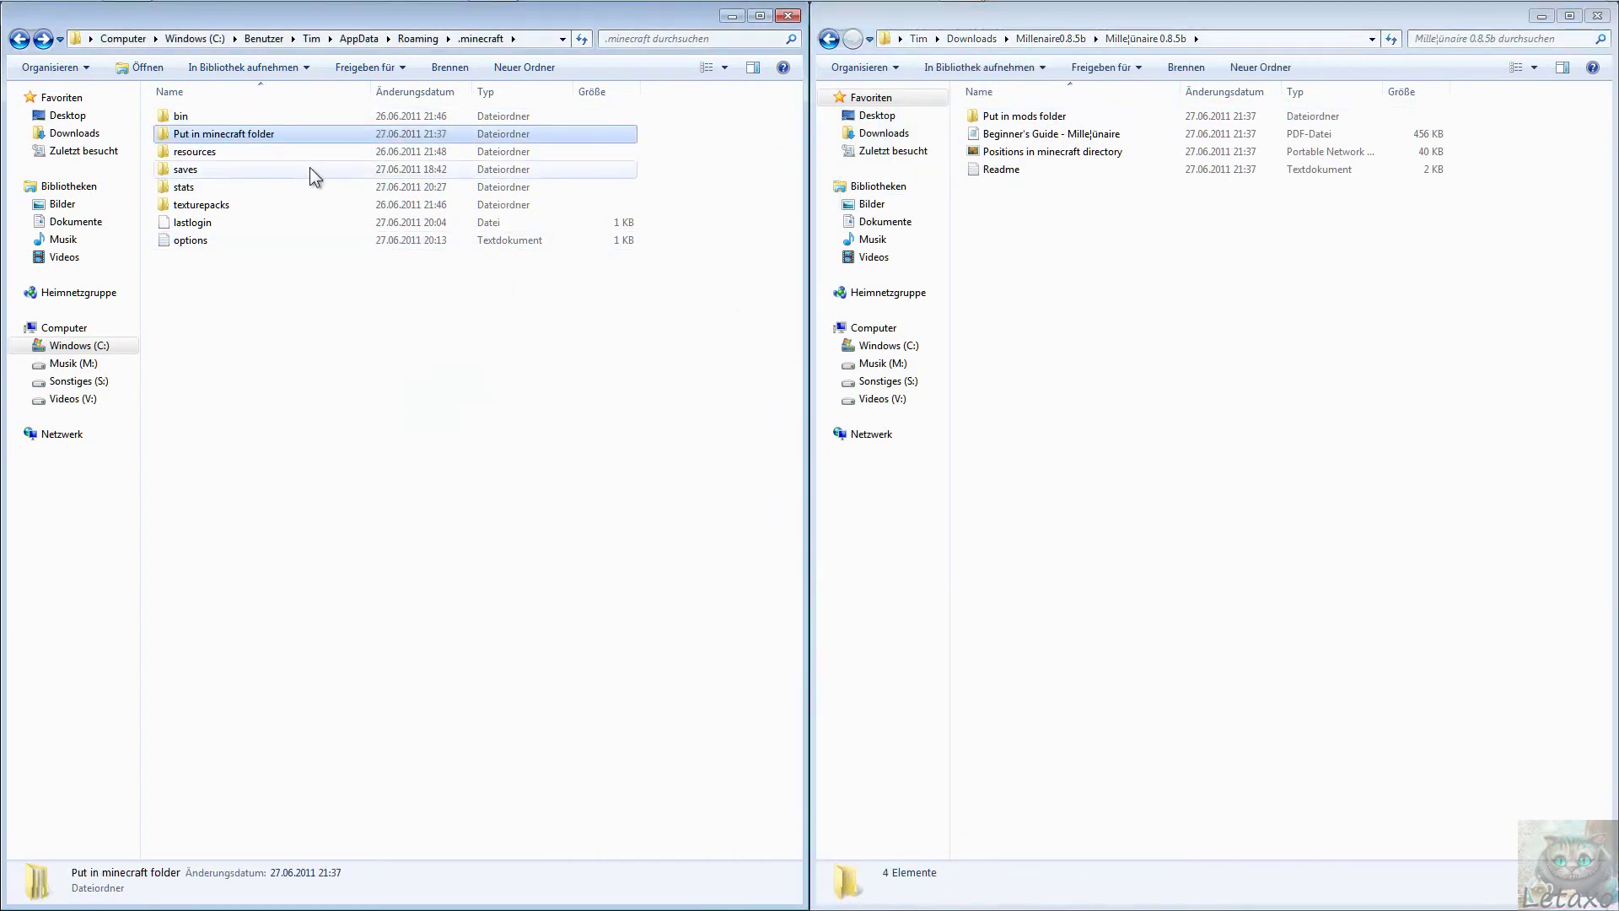
right_click(241, 138)
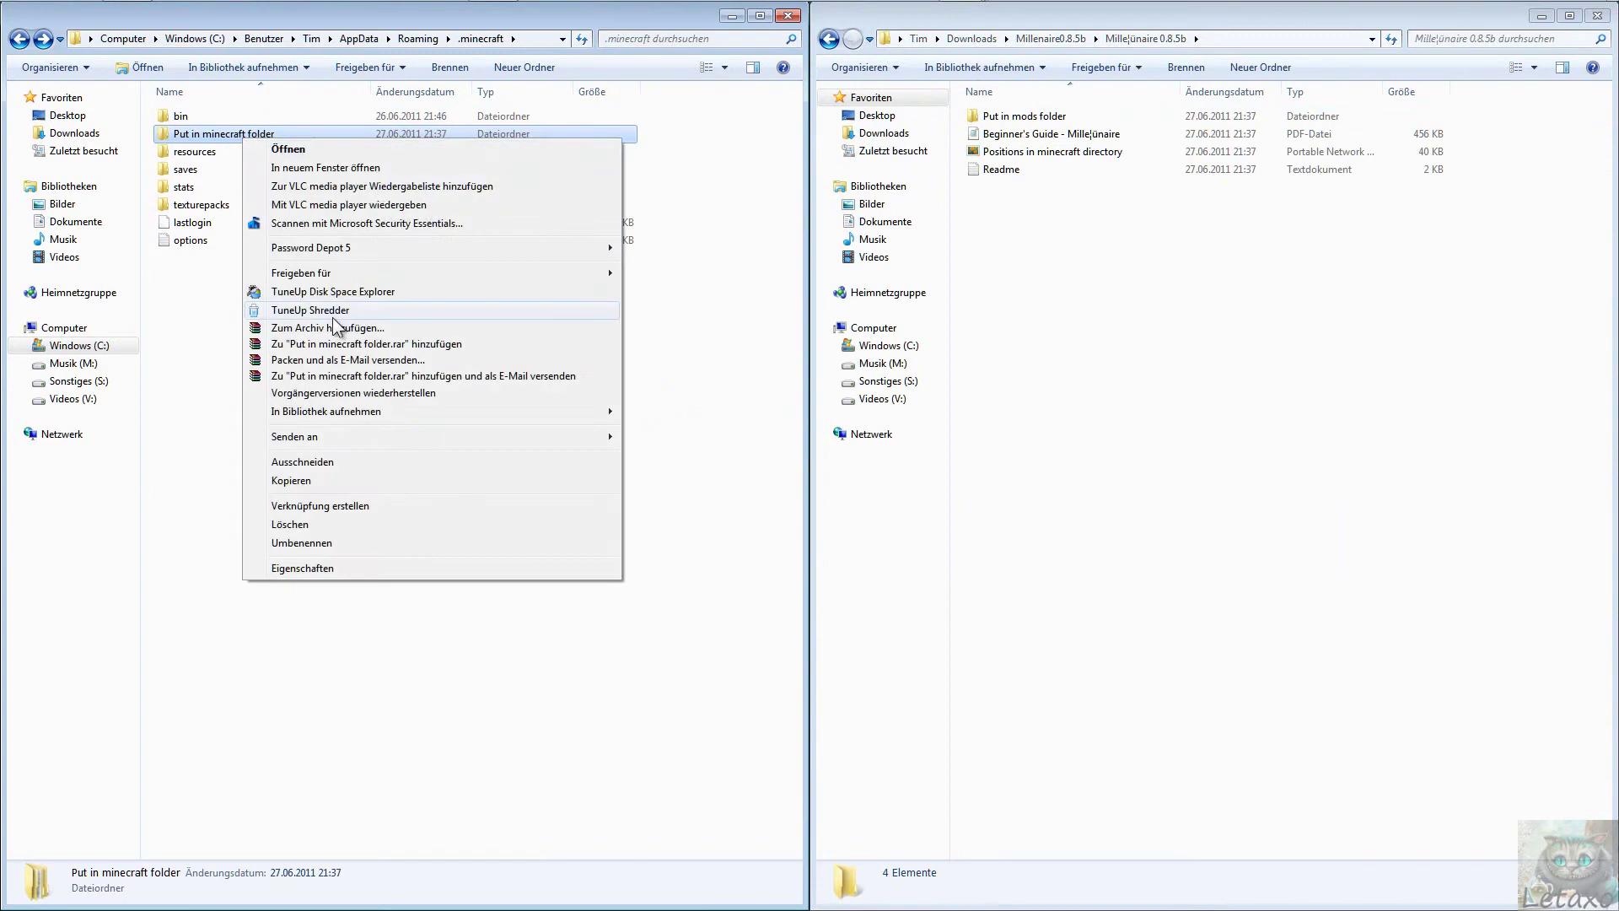
click(179, 376)
drag(243, 136, 1189, 327)
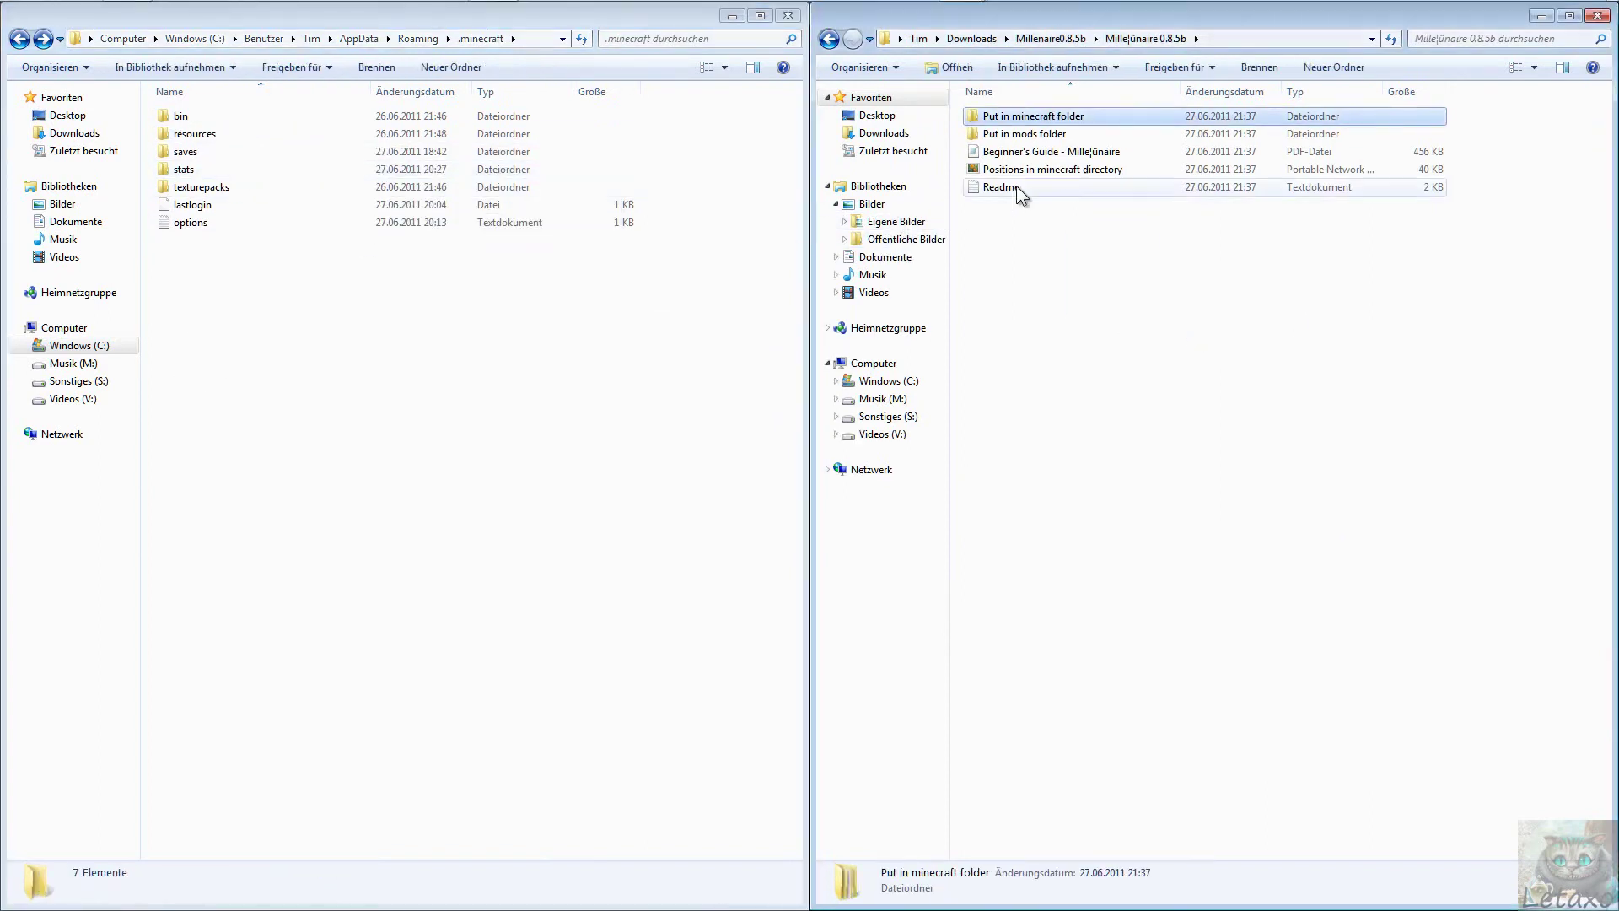
Move the millenaire folder out of "Put in minecraft folder" into .minecraft and return to the Millénaire 0.8.5b folder.
double_click(1054, 117)
drag(1054, 115, 297, 453)
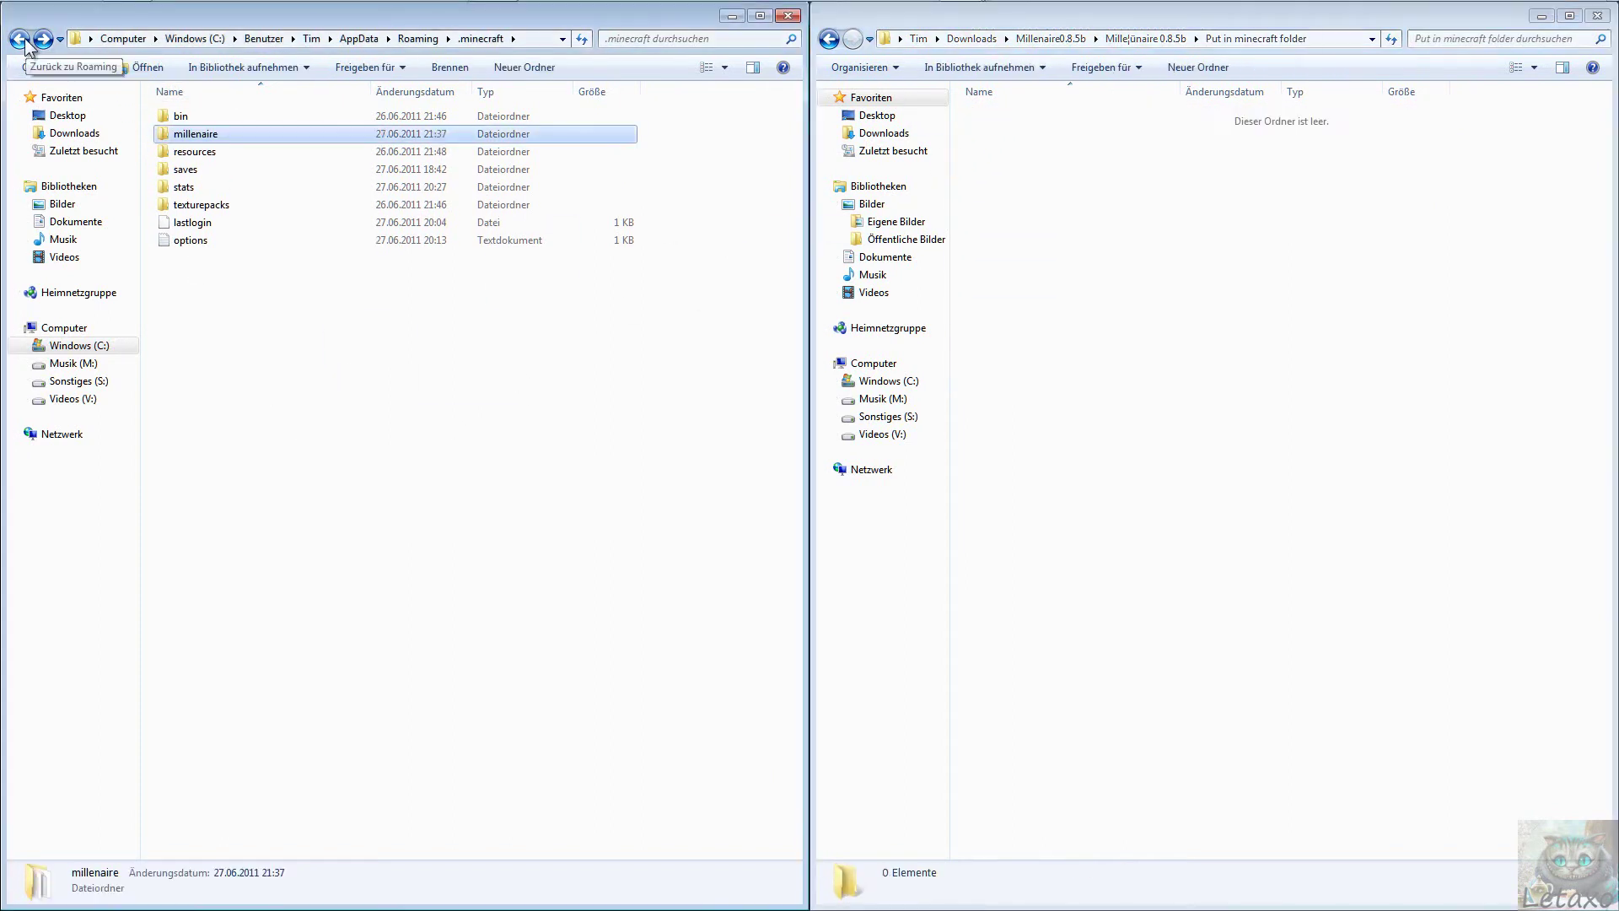
click(825, 47)
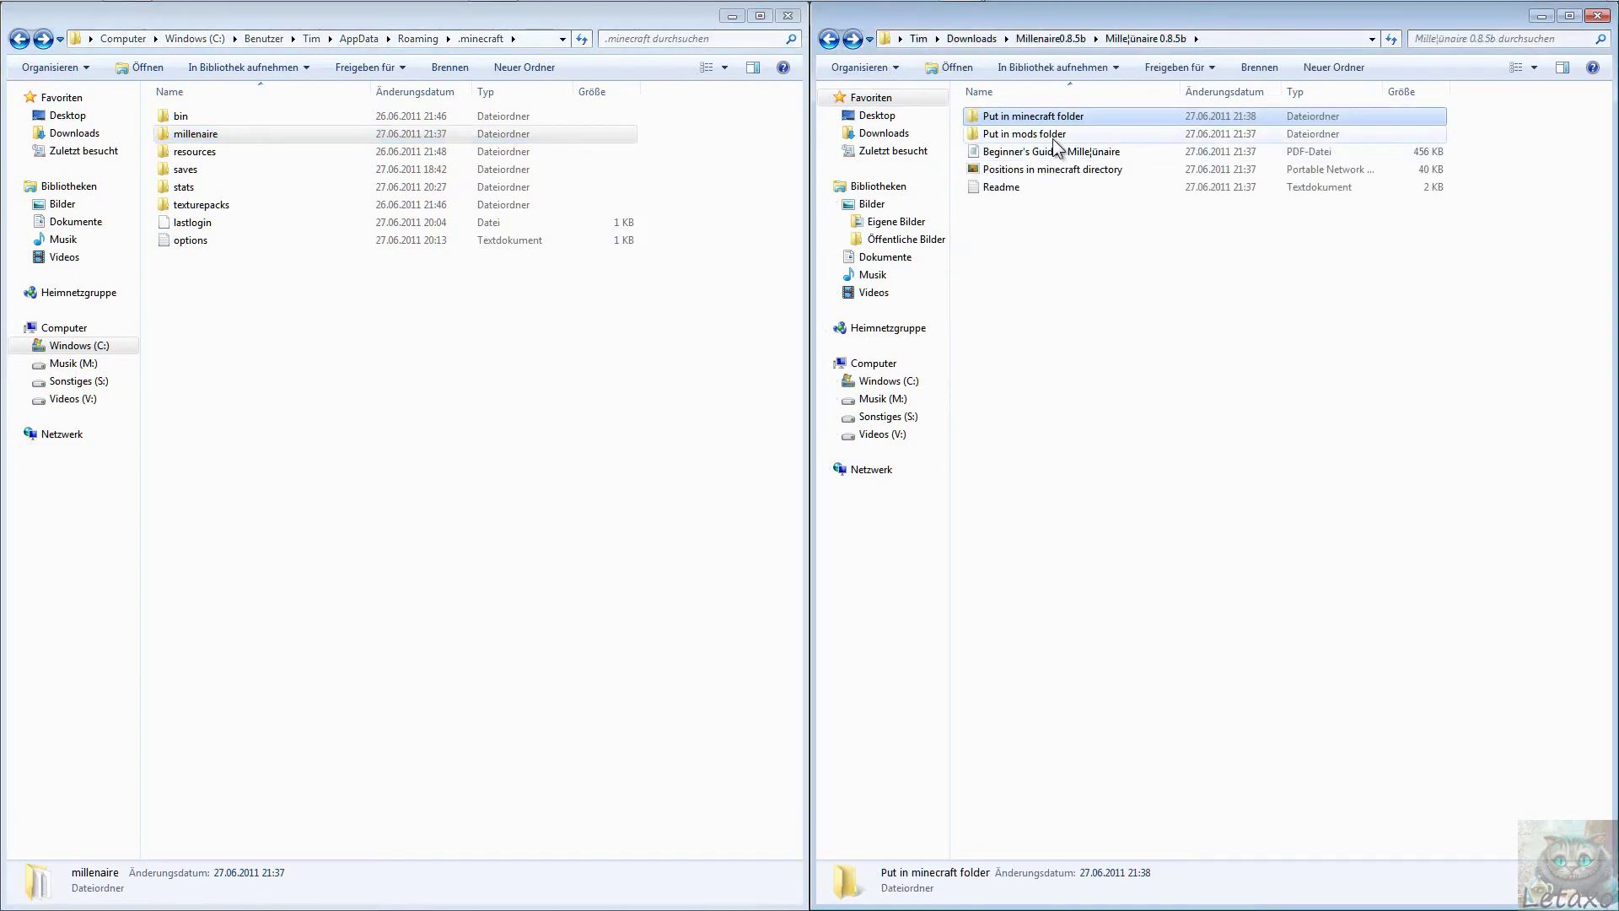
Create a new folder named "mods" inside .minecraft and open it.
right_click(347, 337)
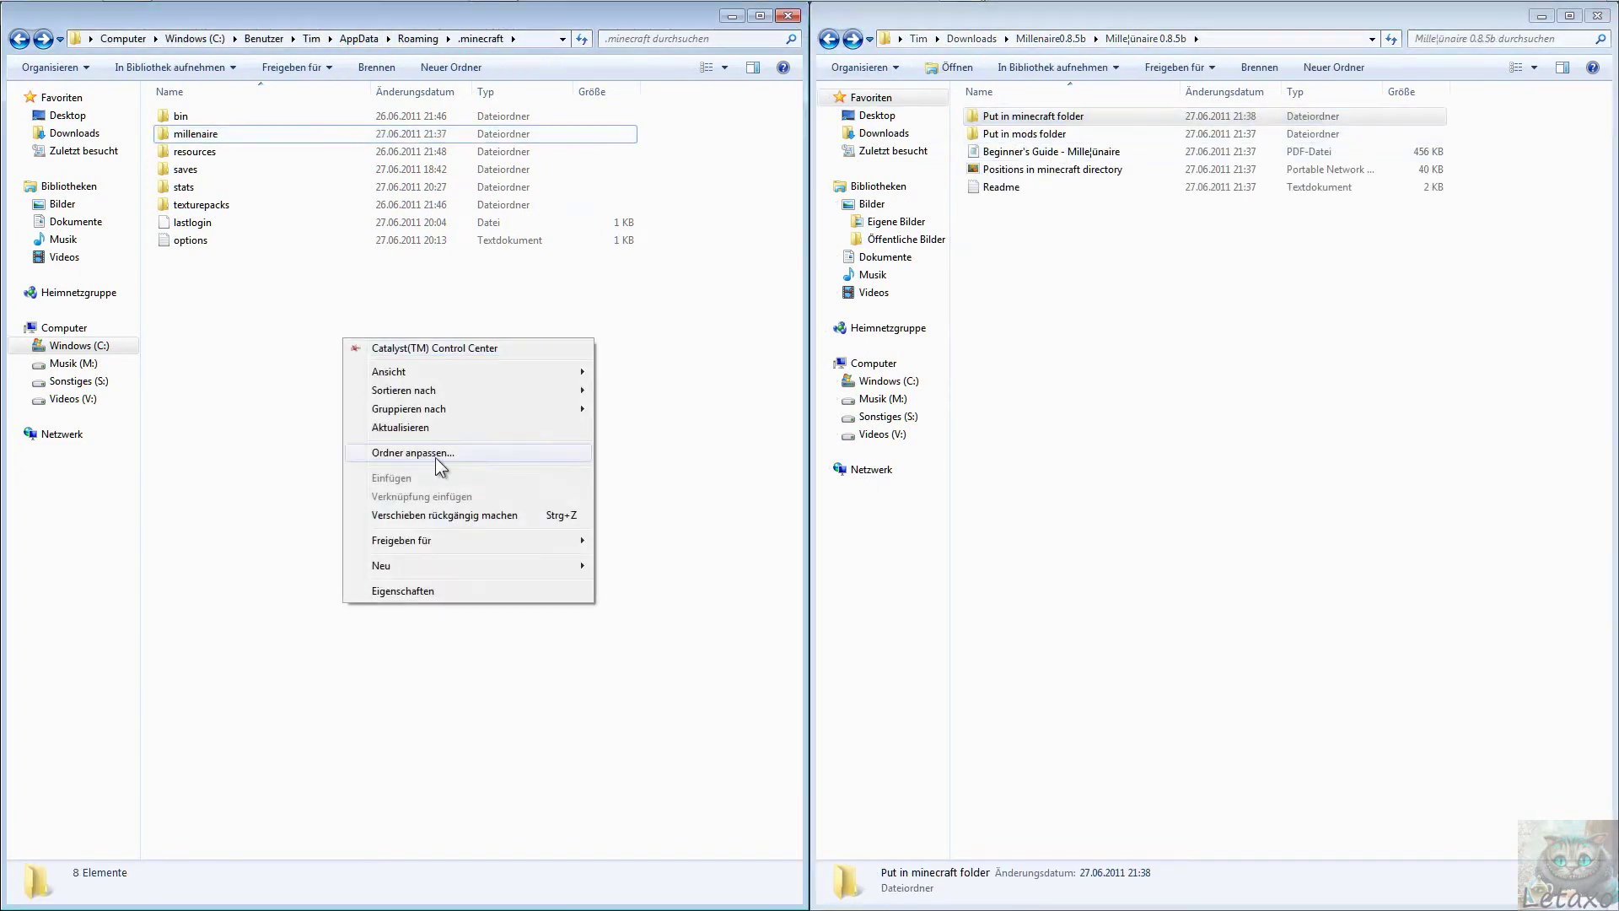
mouse_move(427, 567)
click(640, 569)
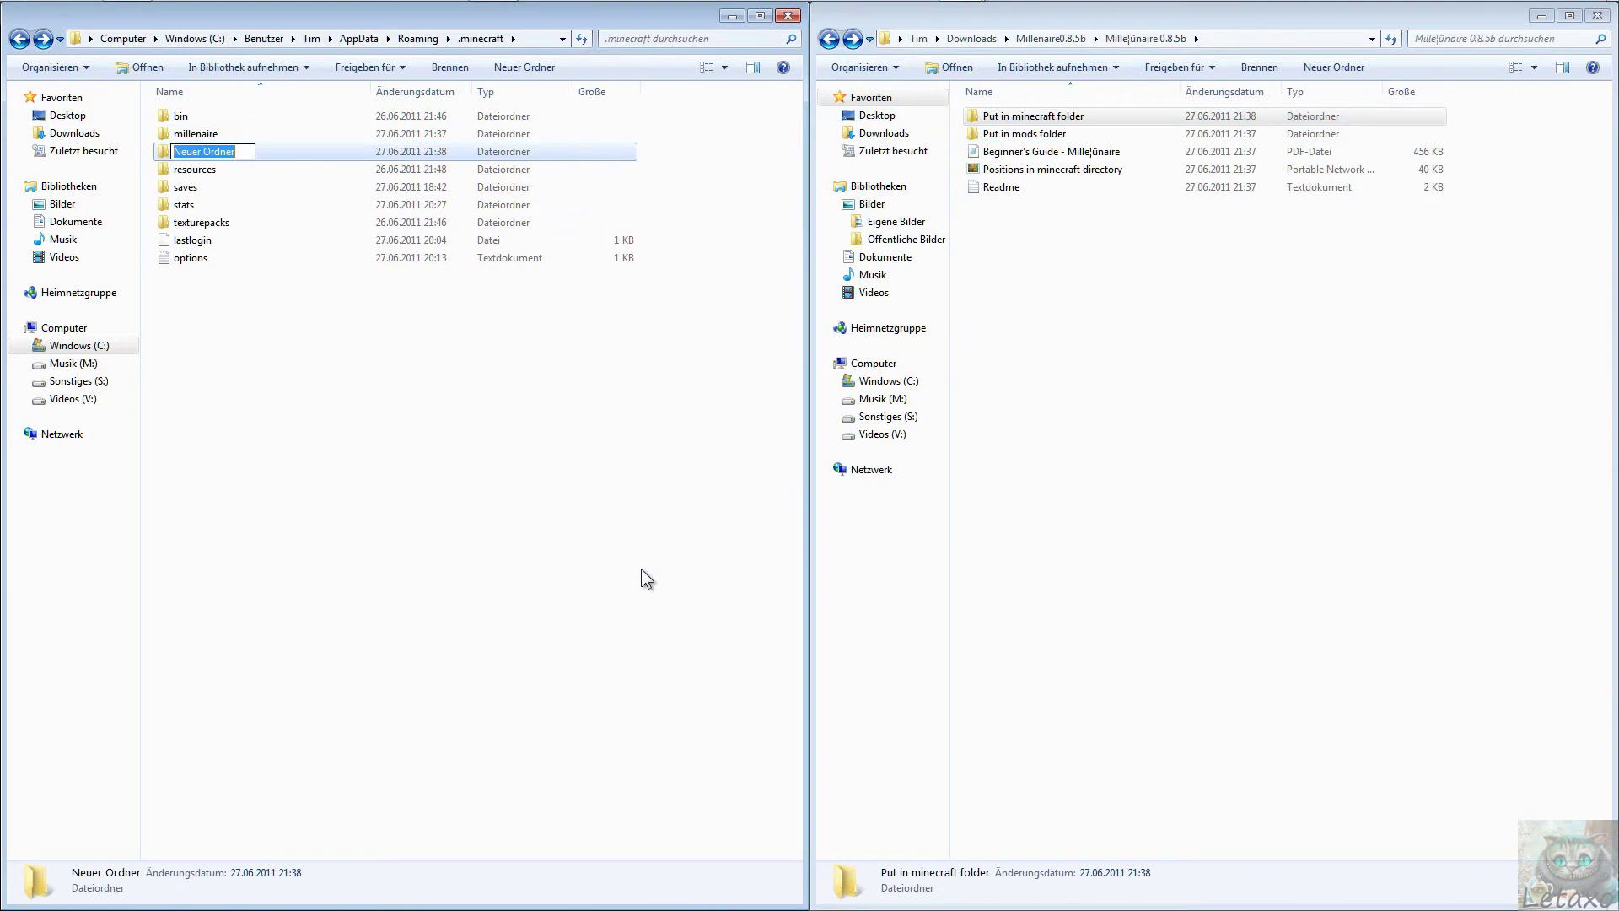
text(mods)
key(Return)
double_click(188, 151)
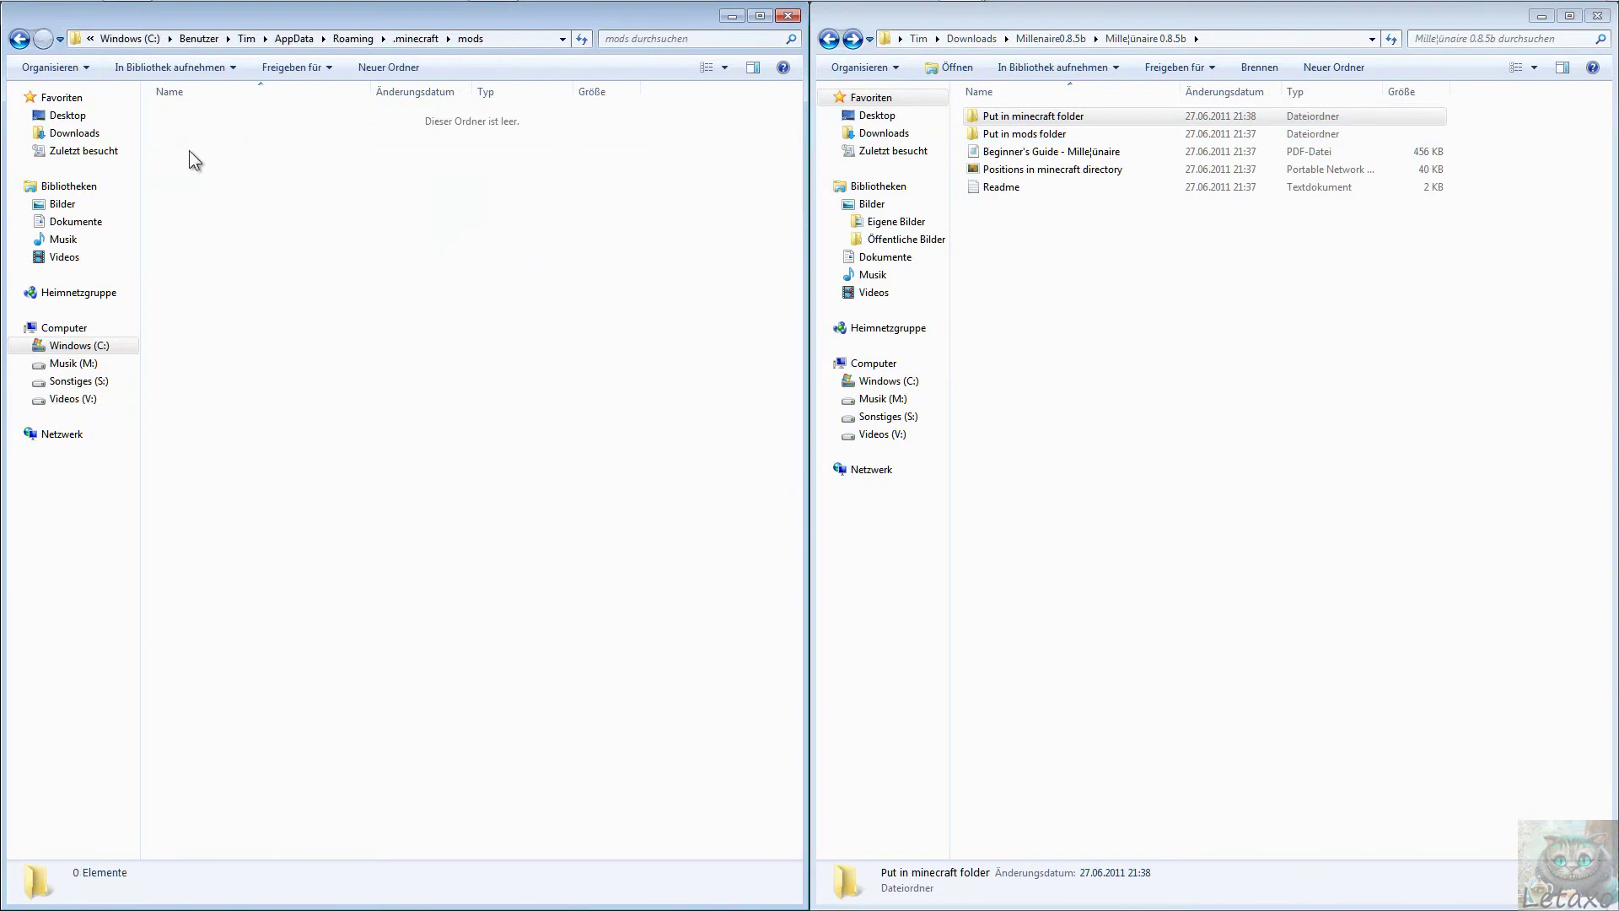
Move the millenaire0.8.5b ZIP from "Put in mods folder" into mods and return both windows to their parent folders.
click(1045, 118)
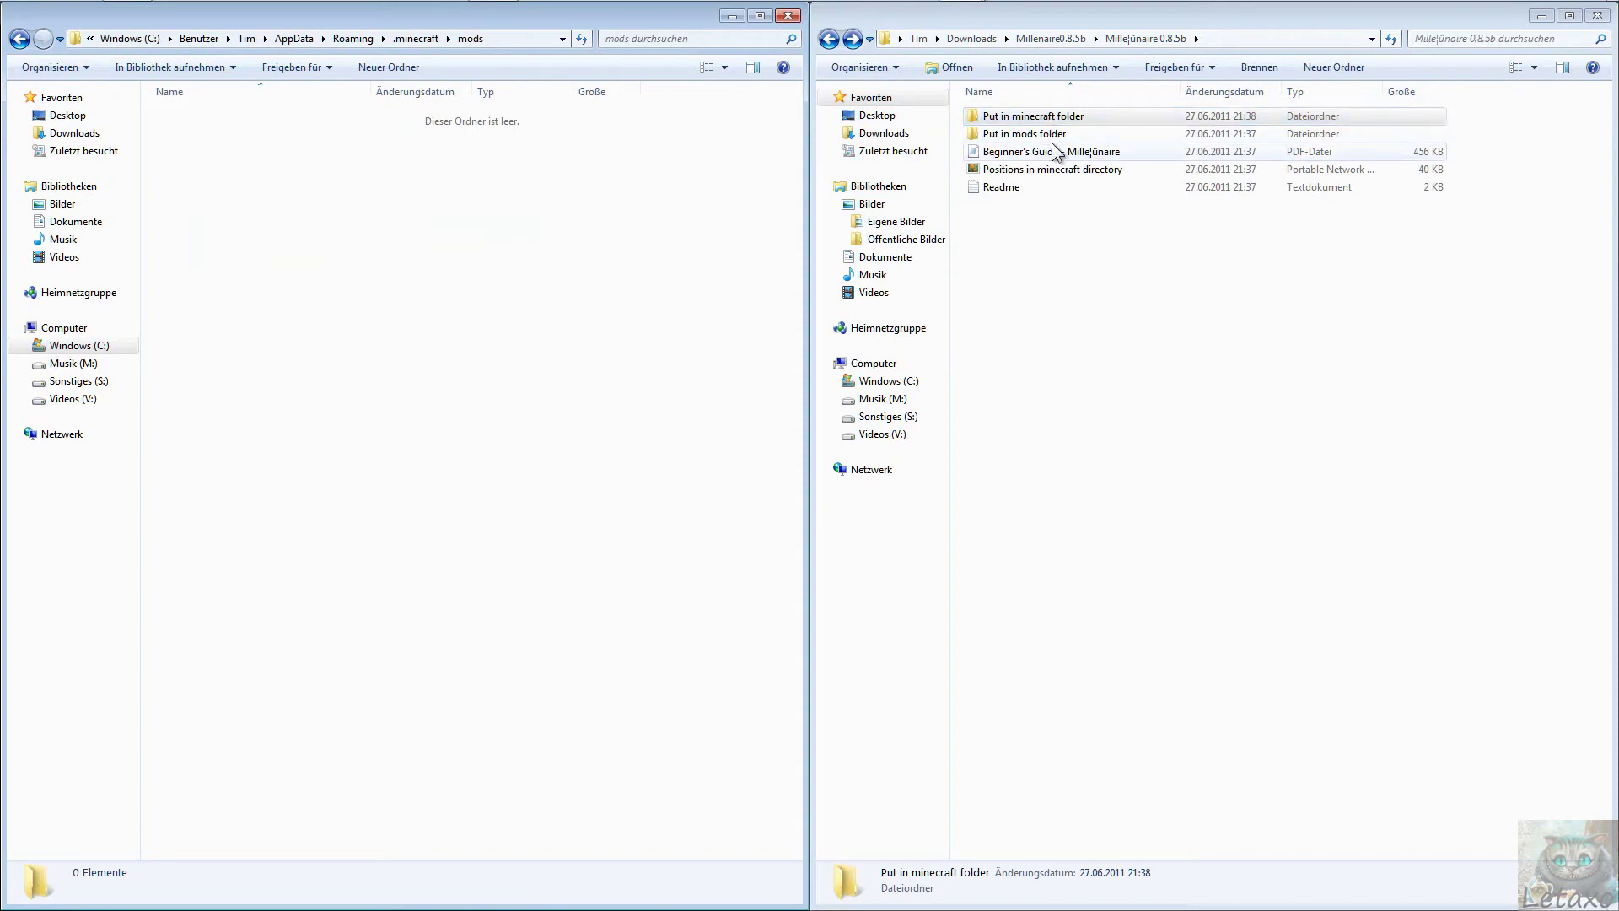
double_click(1051, 139)
drag(1012, 122, 436, 302)
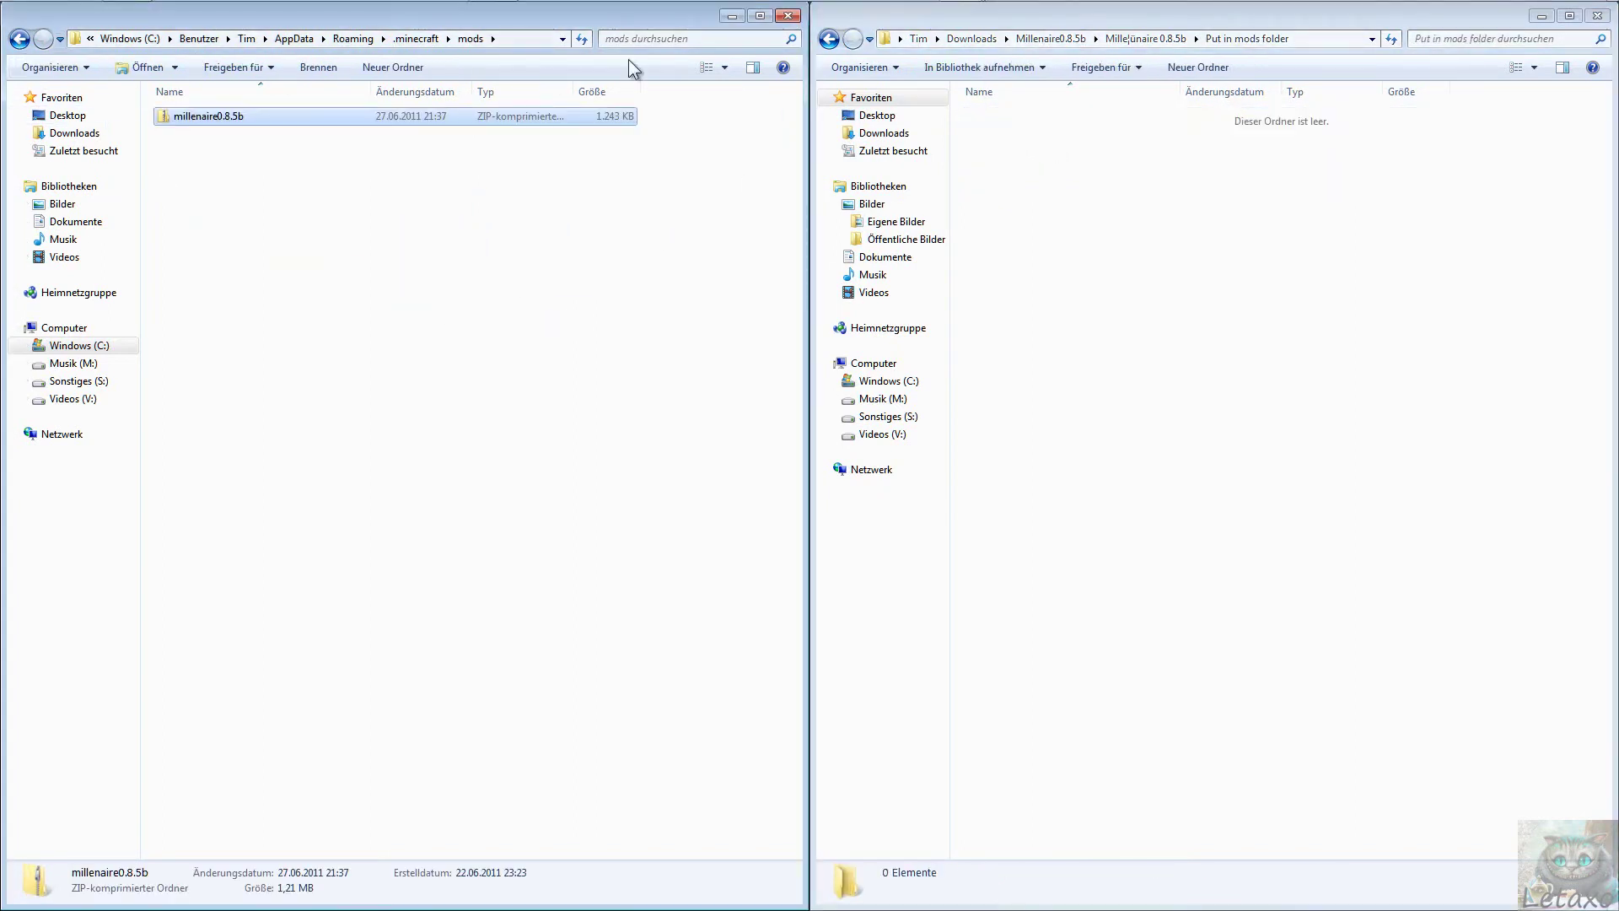
click(831, 39)
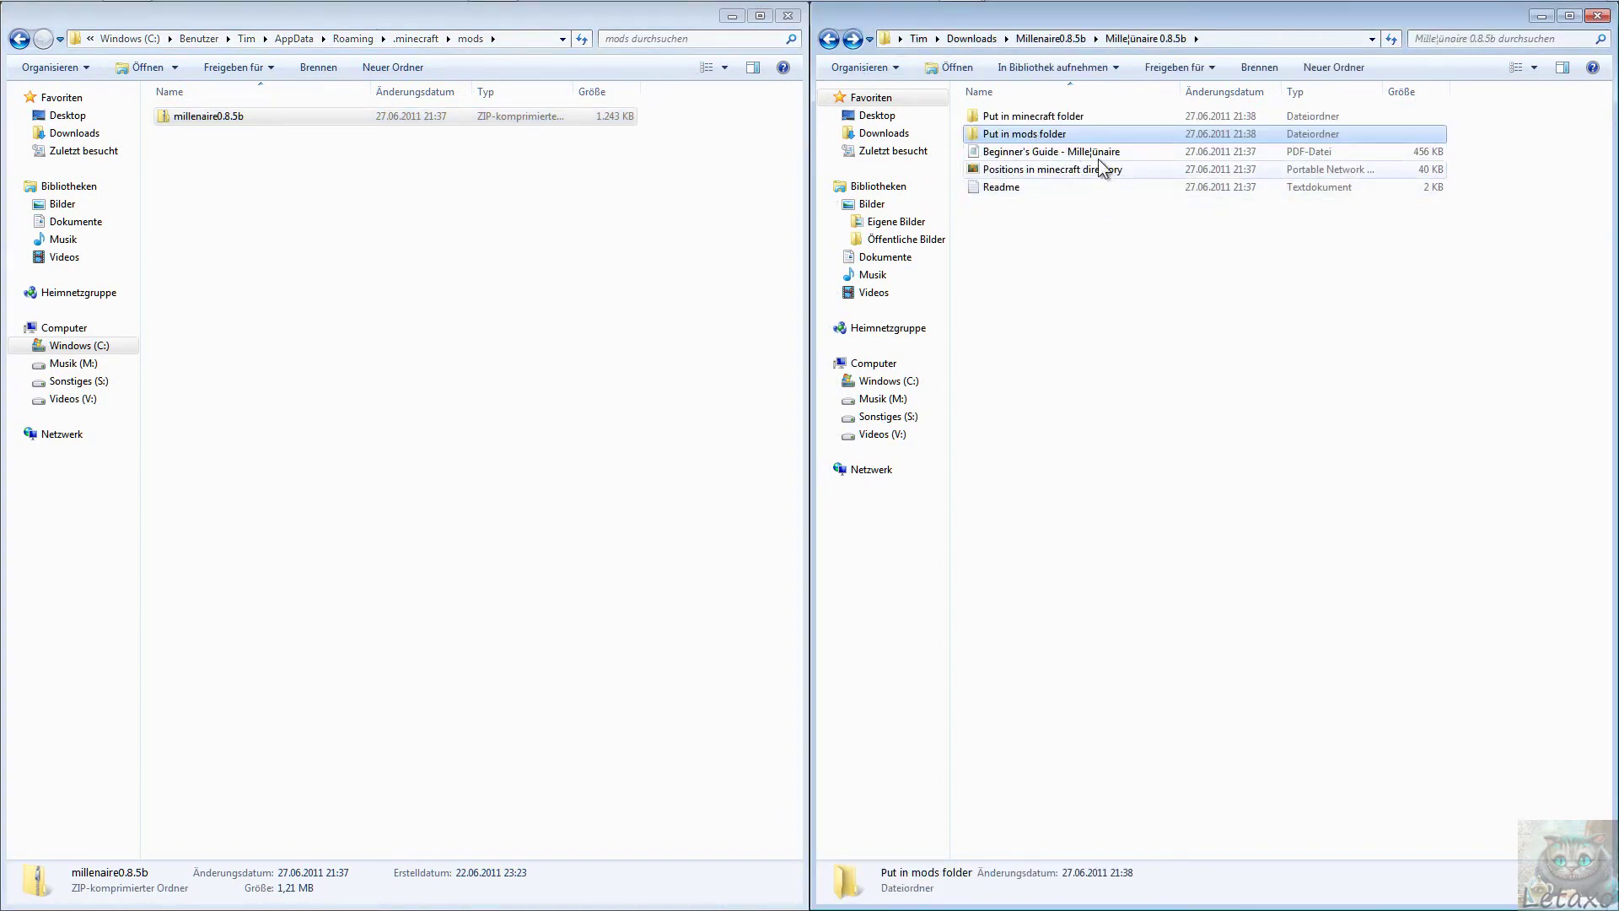
click(19, 38)
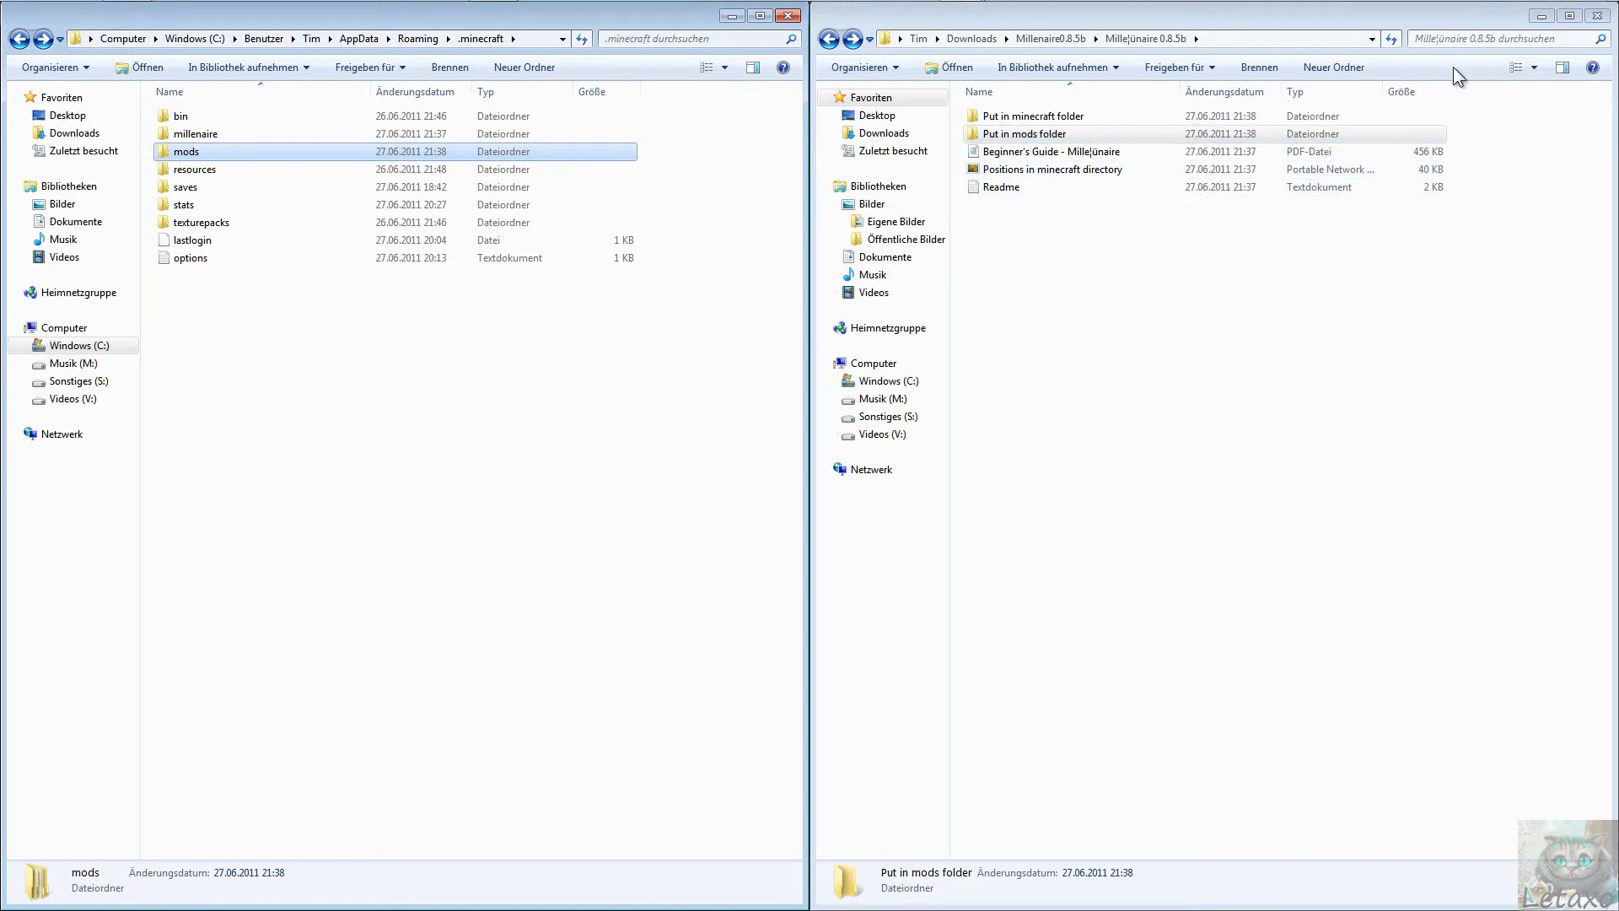
Minimize the Millénaire 0.8.5b window and bring up the extracted zombe's_modpack-v4.27_MC.beta.1.6.6 (1) folder.
click(1548, 27)
click(1543, 17)
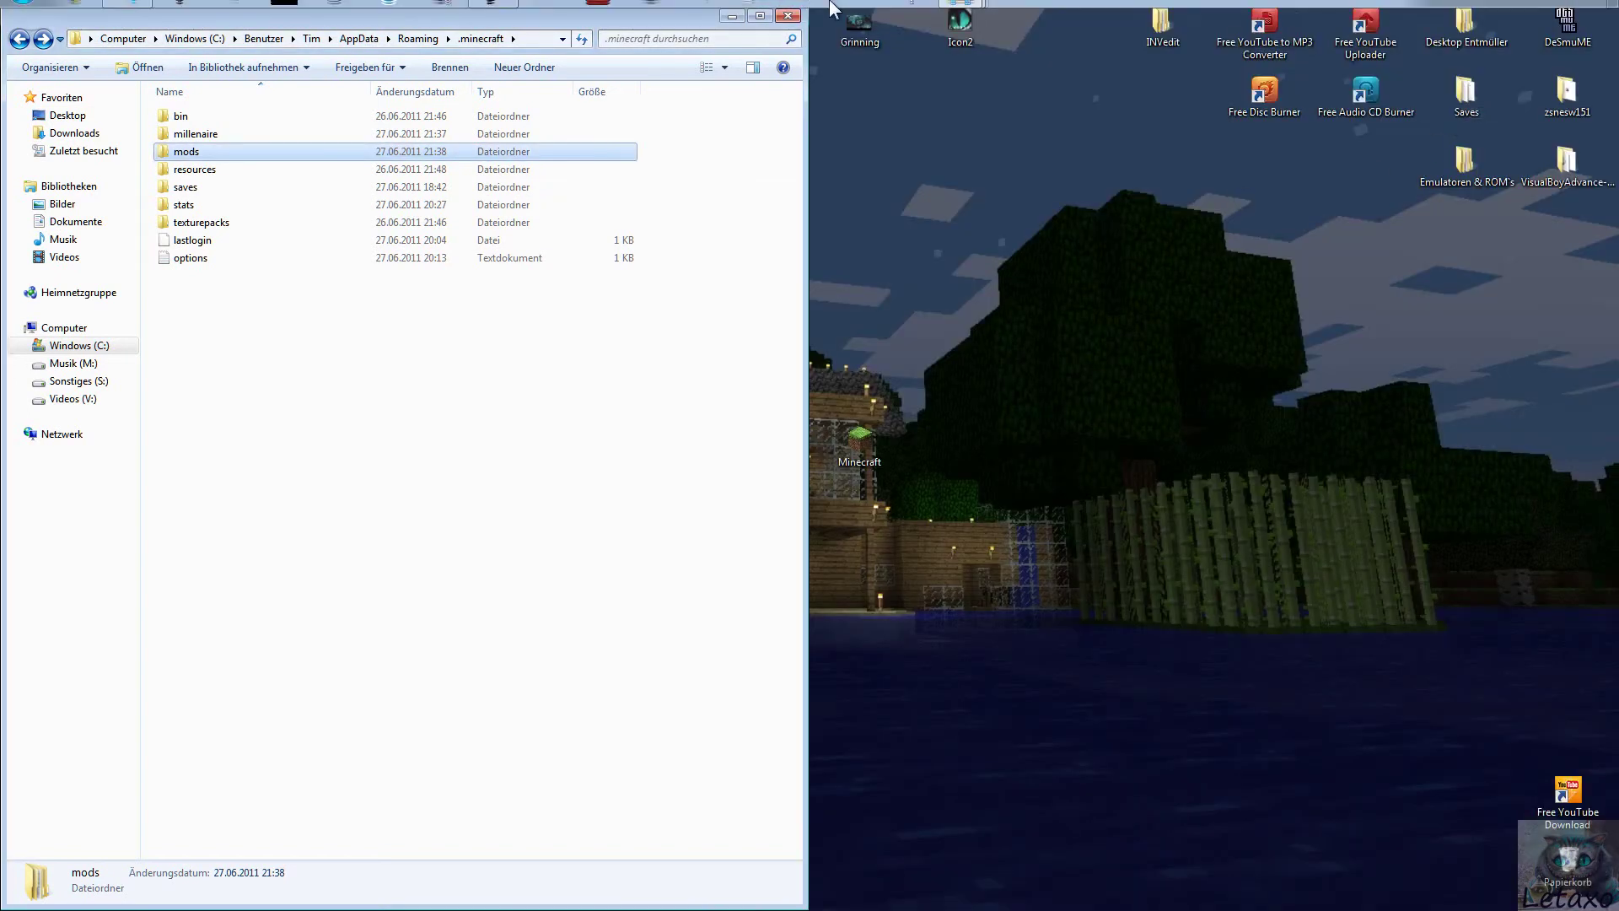
mouse_move(978, 19)
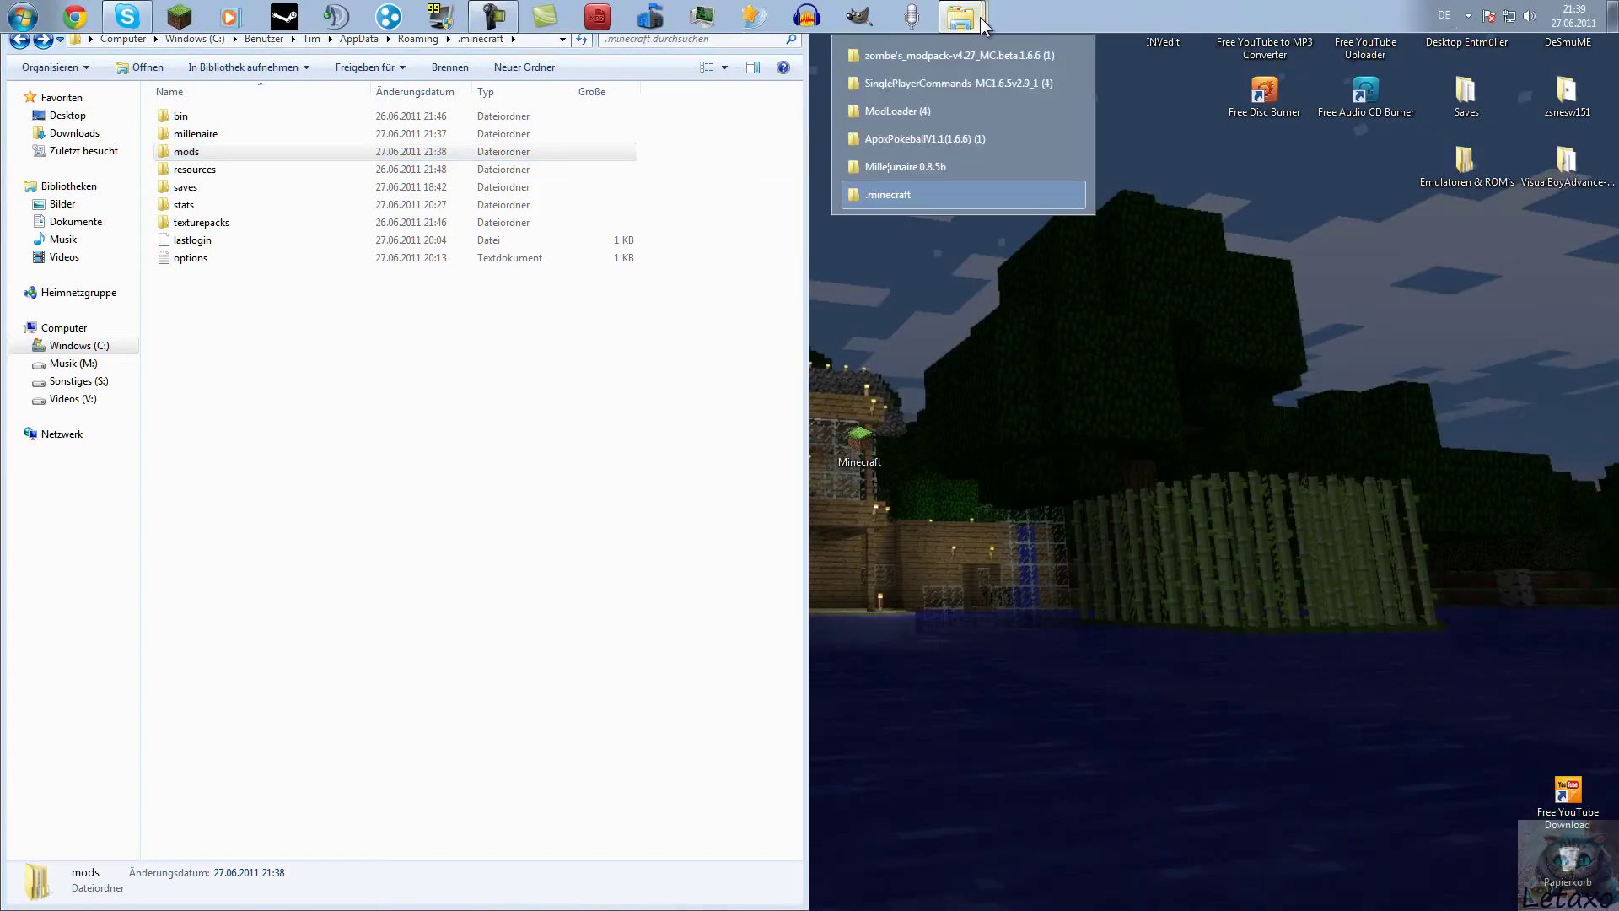
click(974, 56)
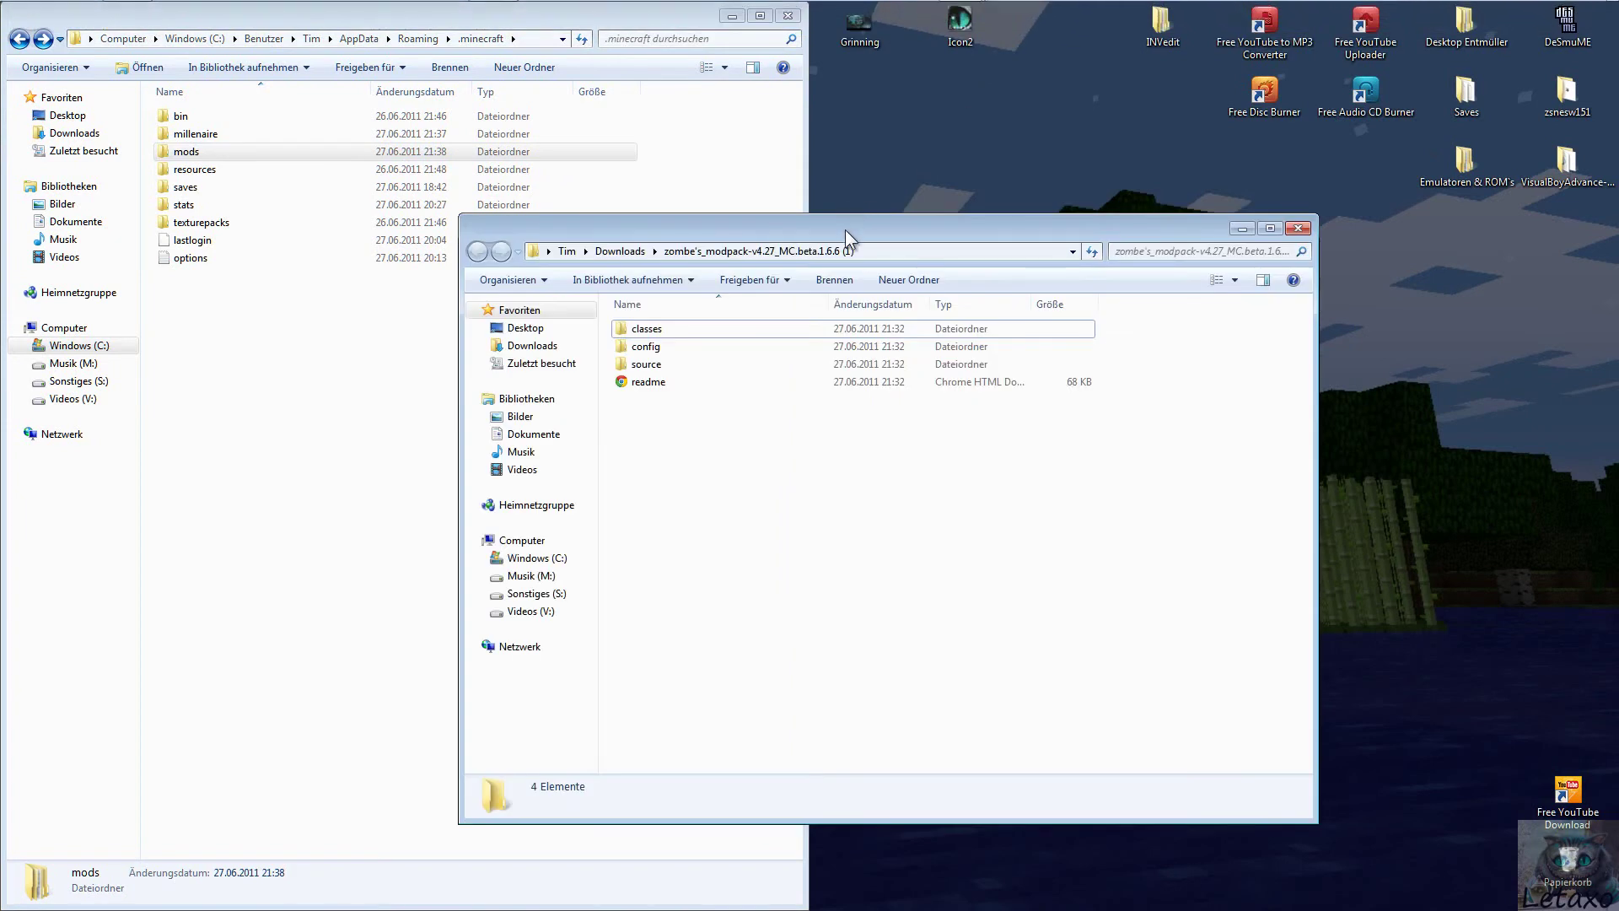
Place the zombe's modpack folder window beside .minecraft and create a new folder named "zombe" inside mods.
drag(845, 207, 1607, 173)
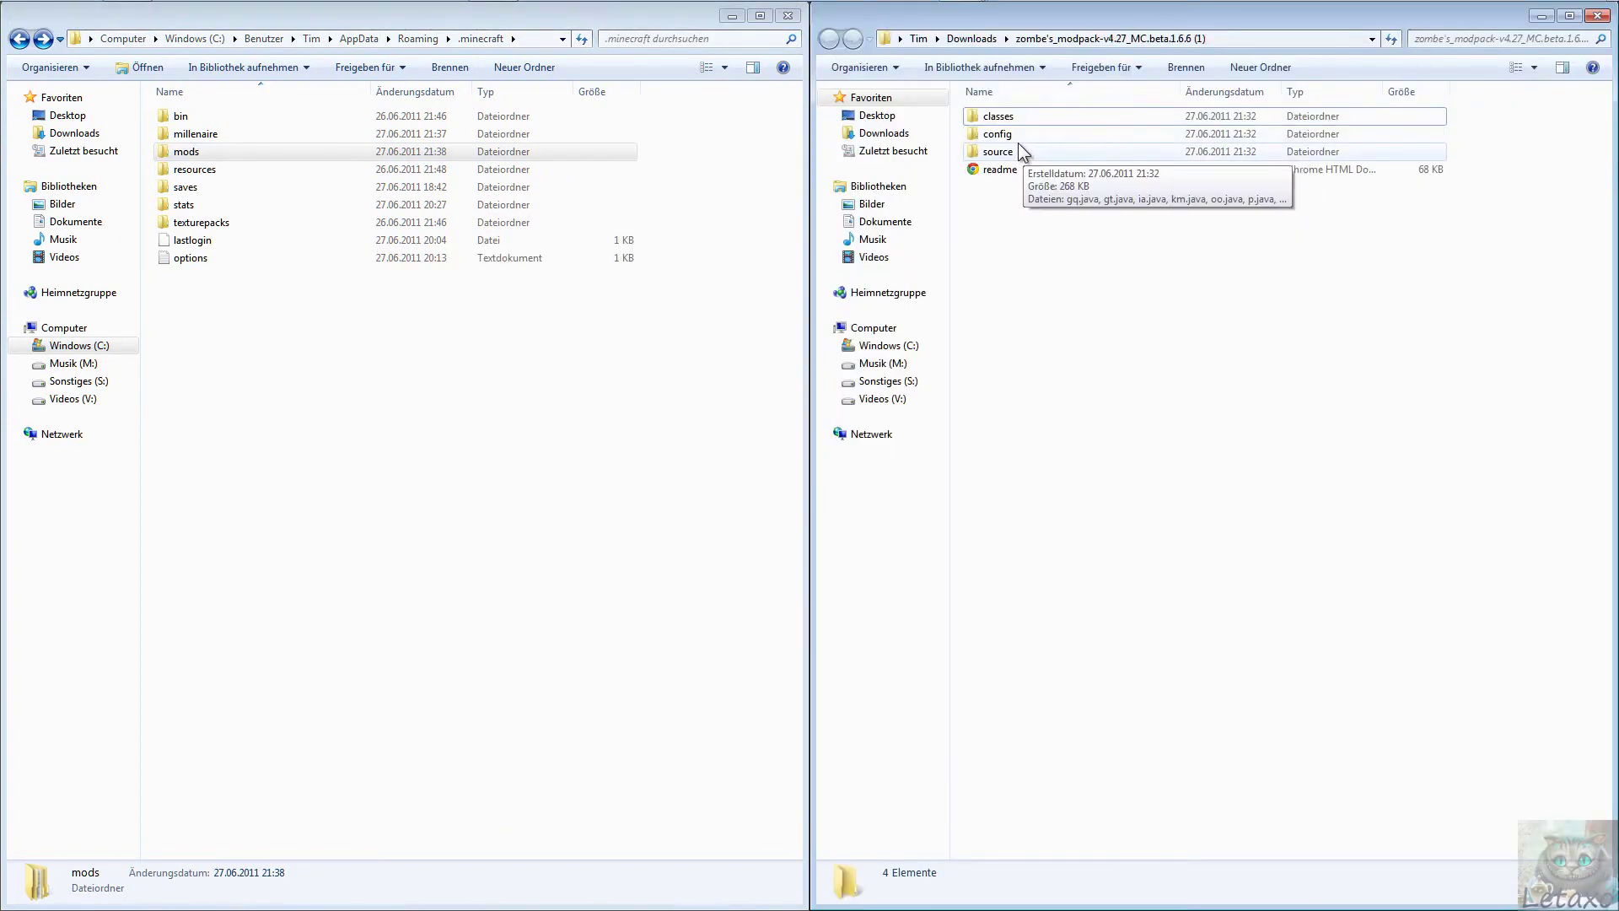
double_click(228, 152)
right_click(255, 191)
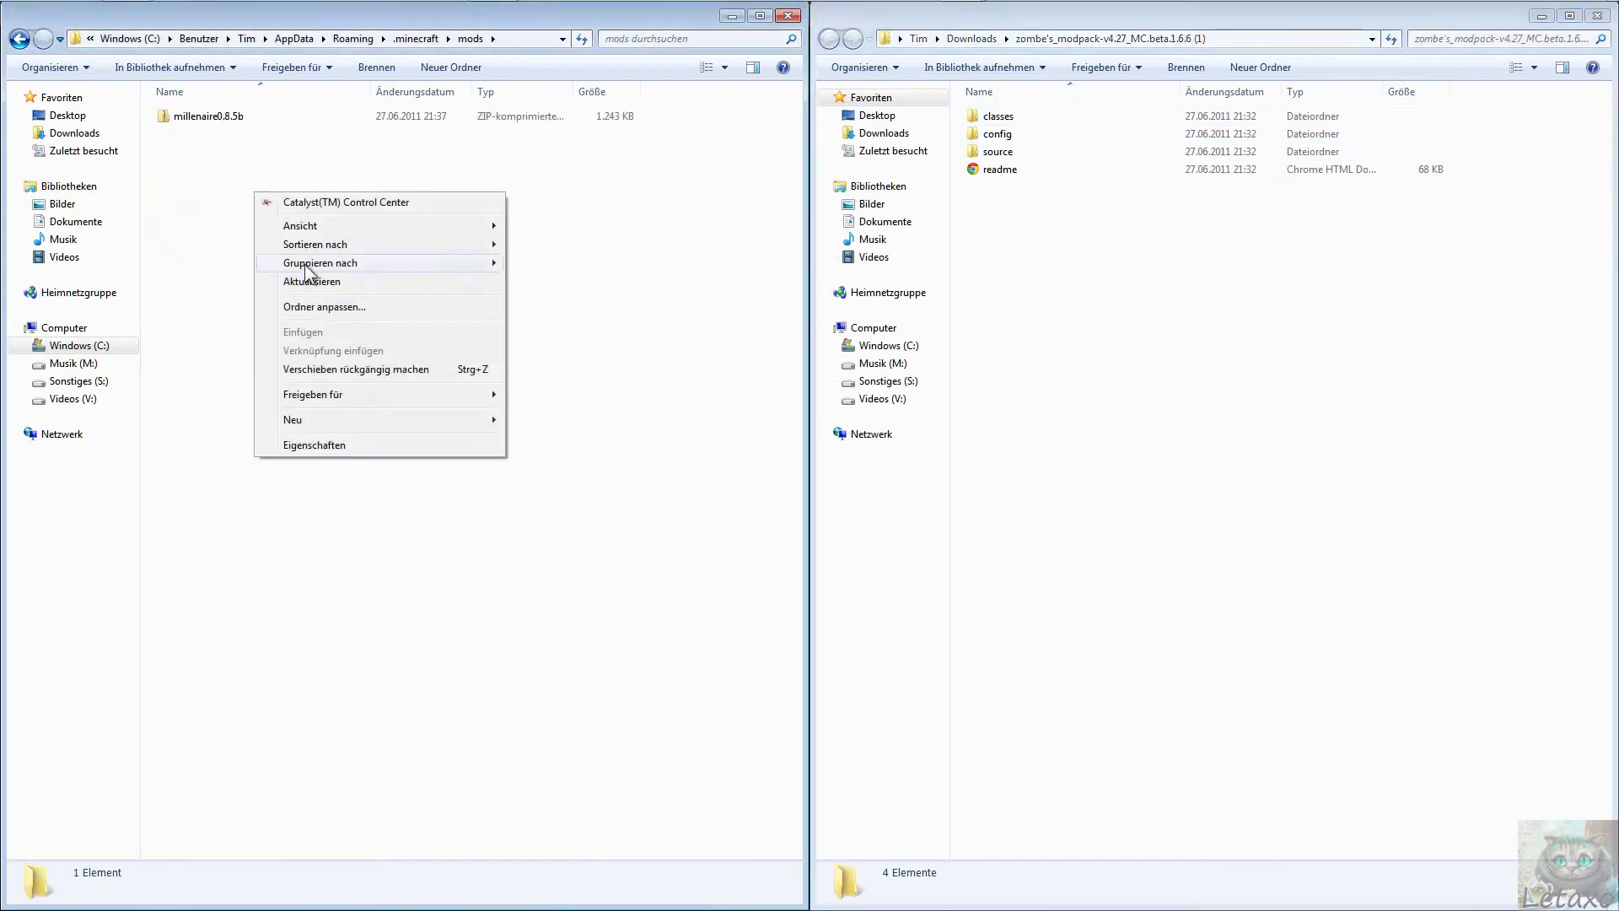
click(172, 191)
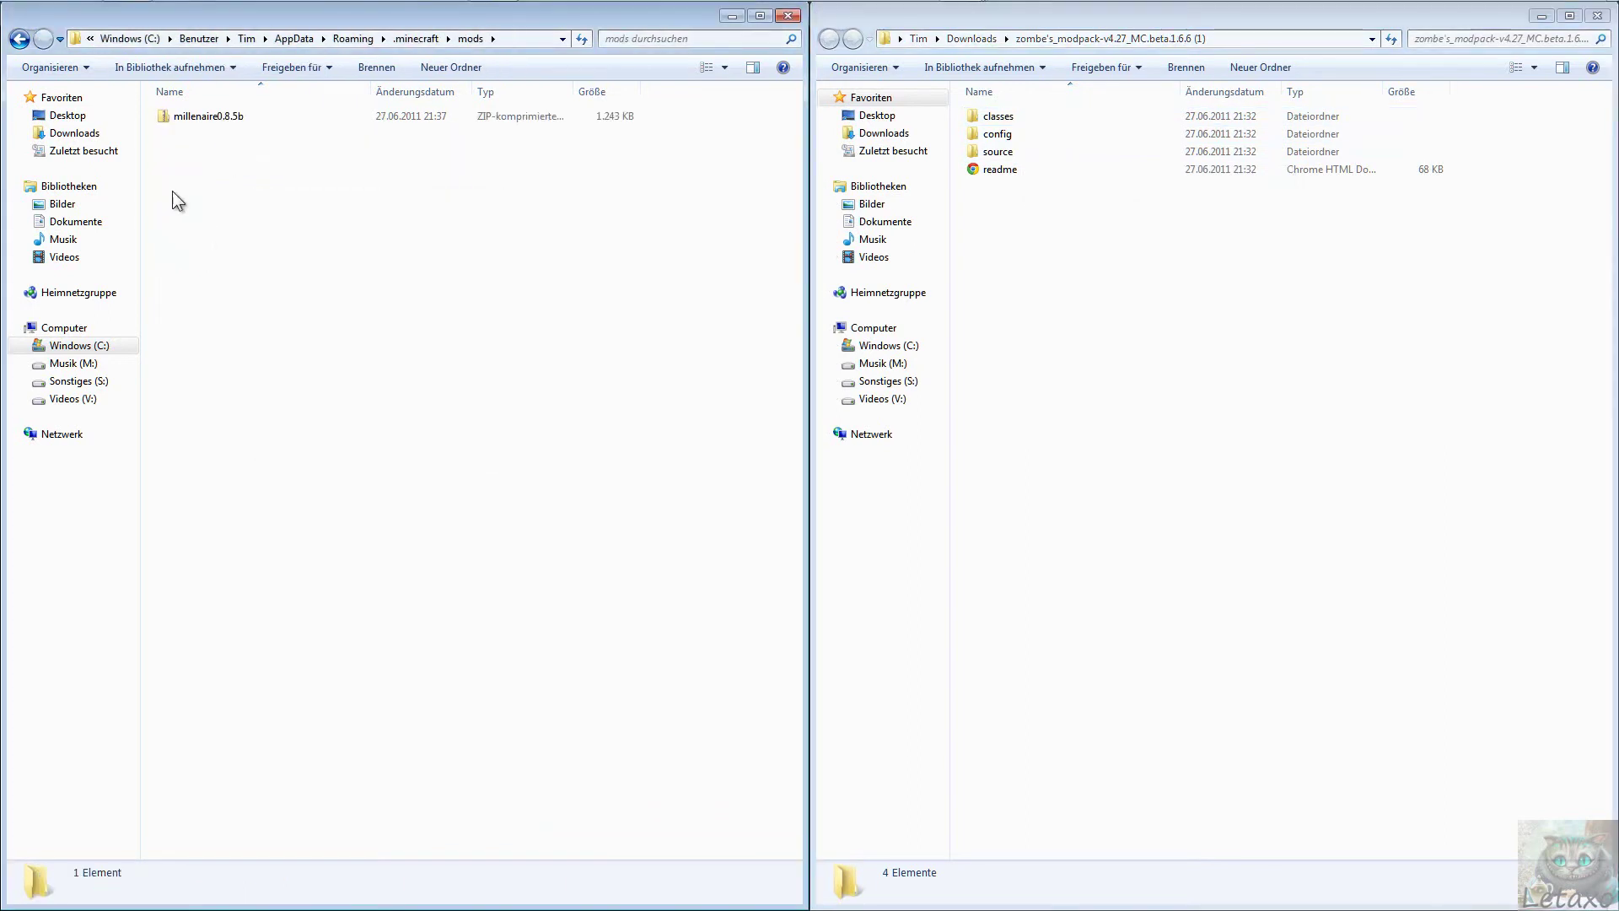
click(19, 38)
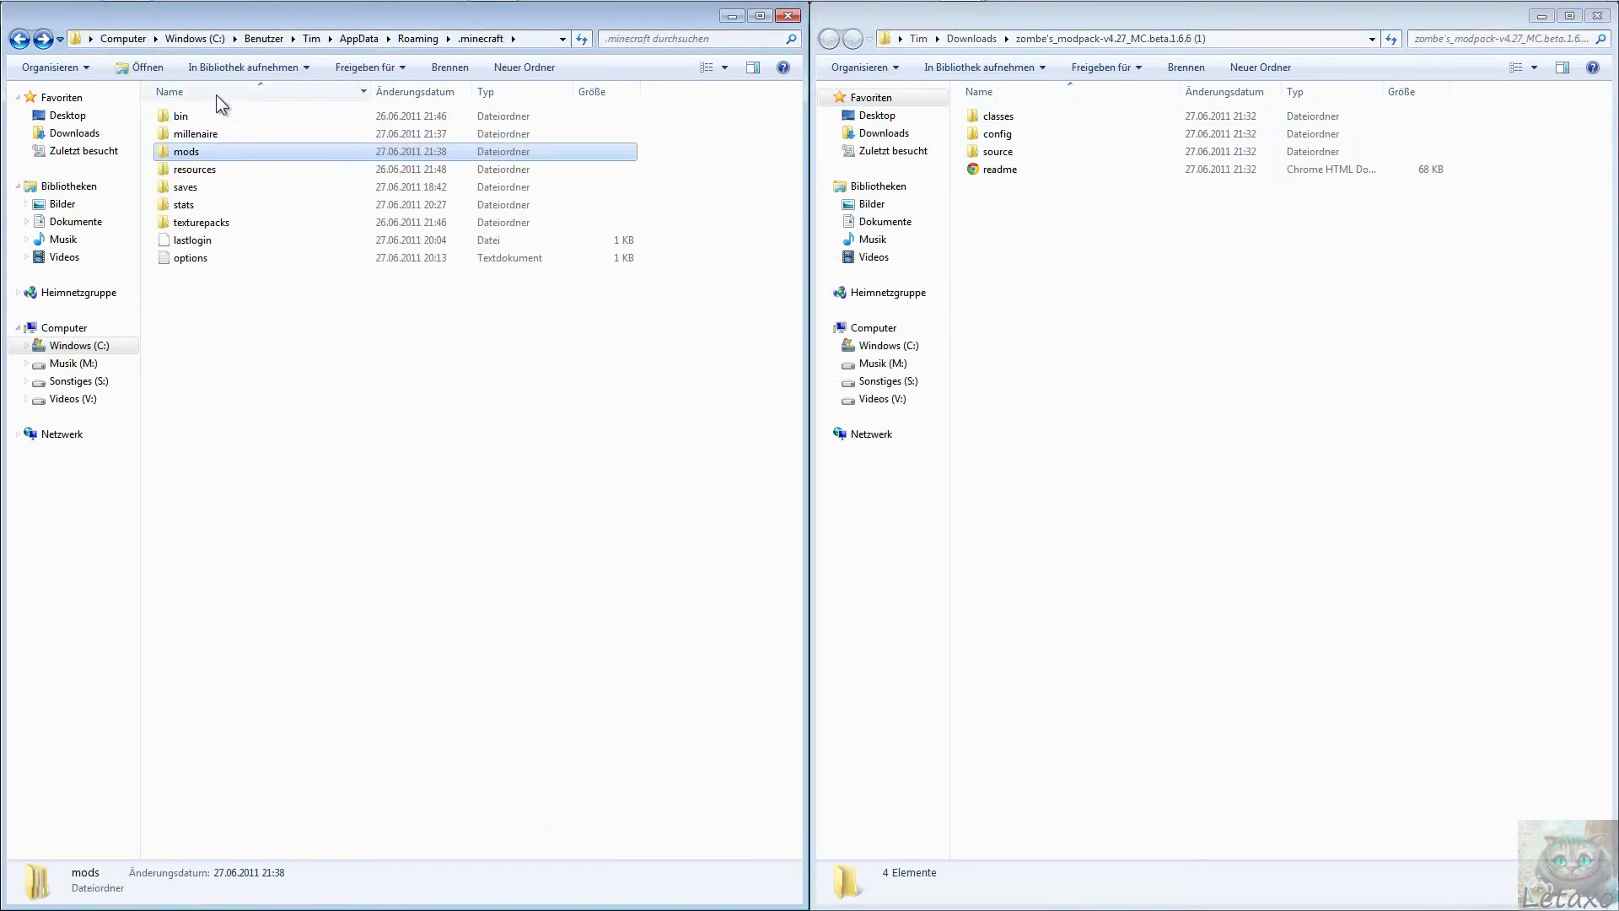
double_click(196, 151)
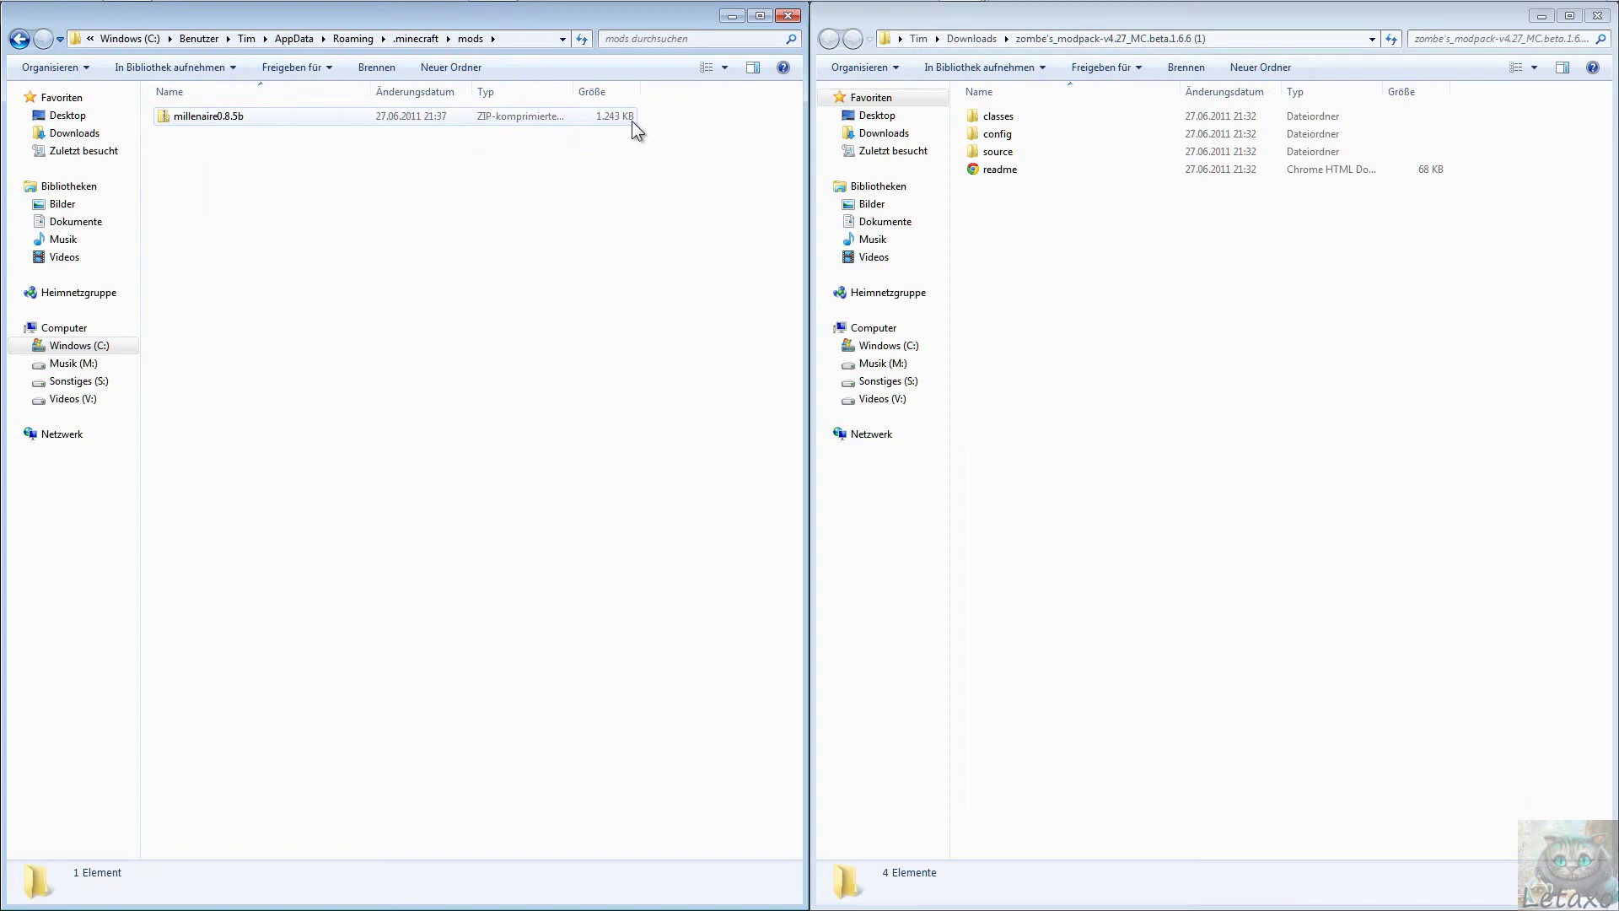
right_click(463, 235)
mouse_move(545, 453)
click(739, 461)
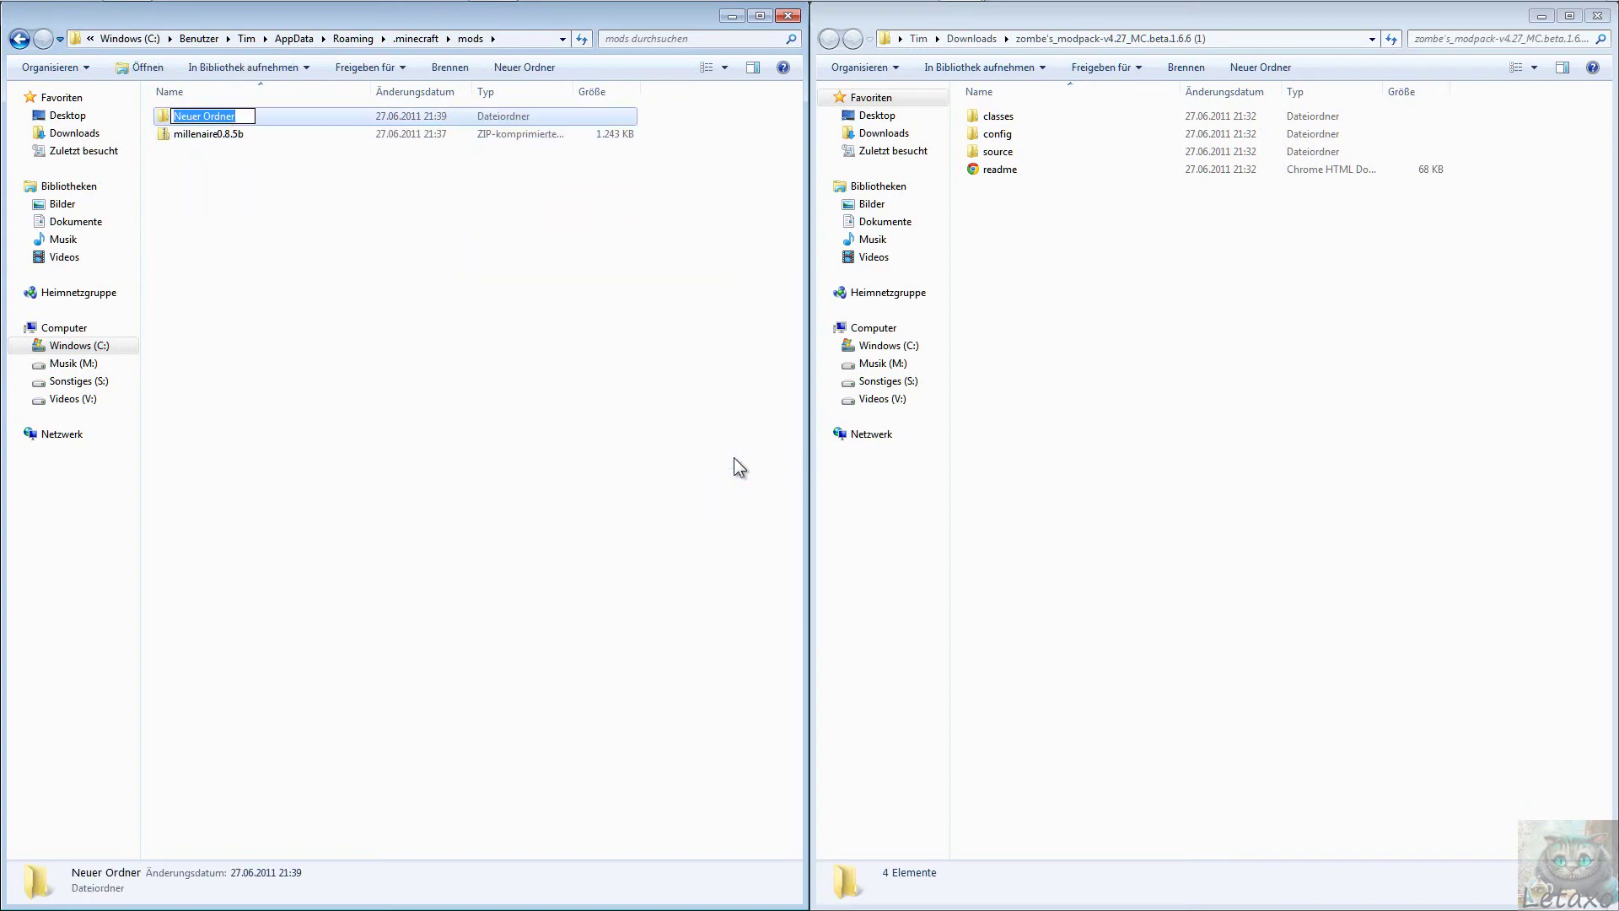
text(zo)
key(Return)
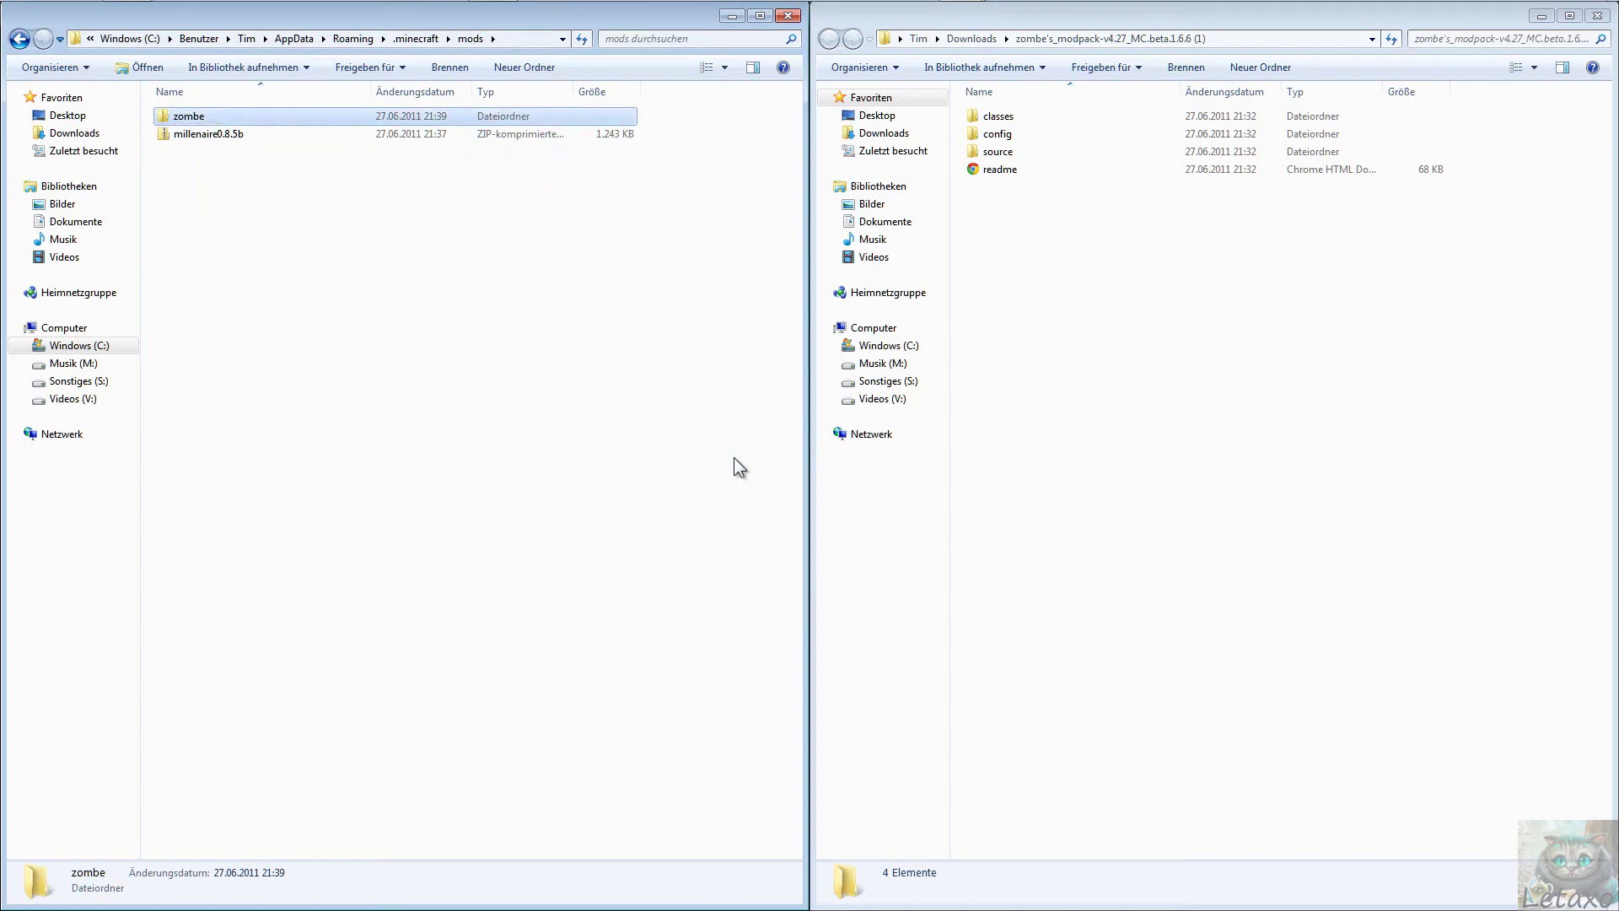
Move all files from the modpack's config folder into mods\zombe and return both windows to their parent folders.
double_click(210, 118)
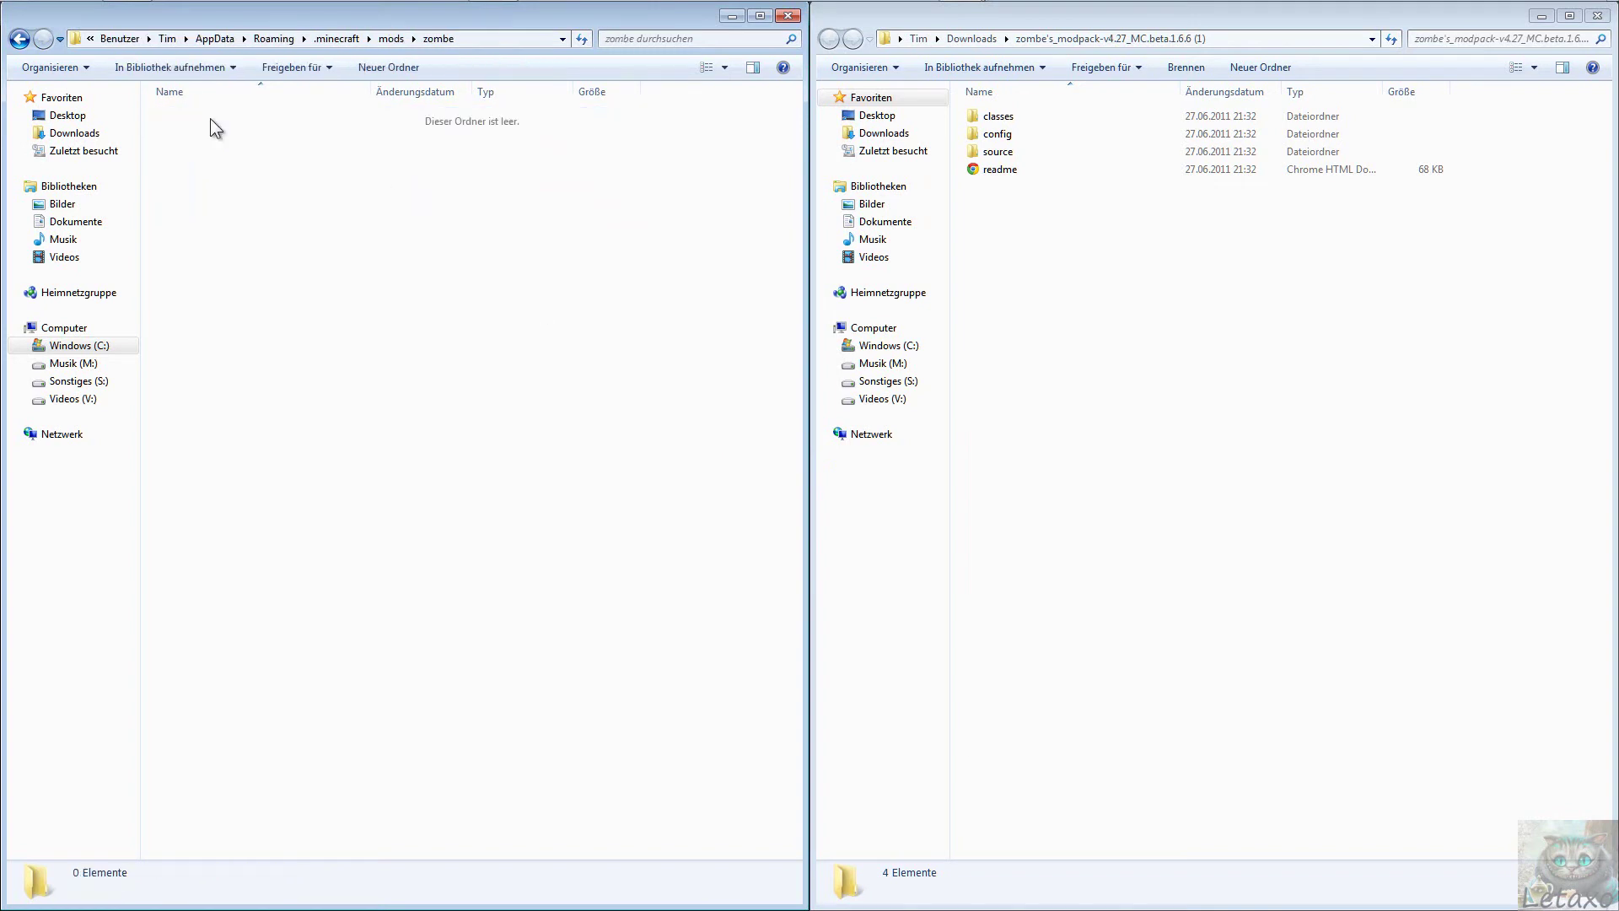
click(1010, 133)
double_click(1010, 133)
drag(1062, 454, 464, 377)
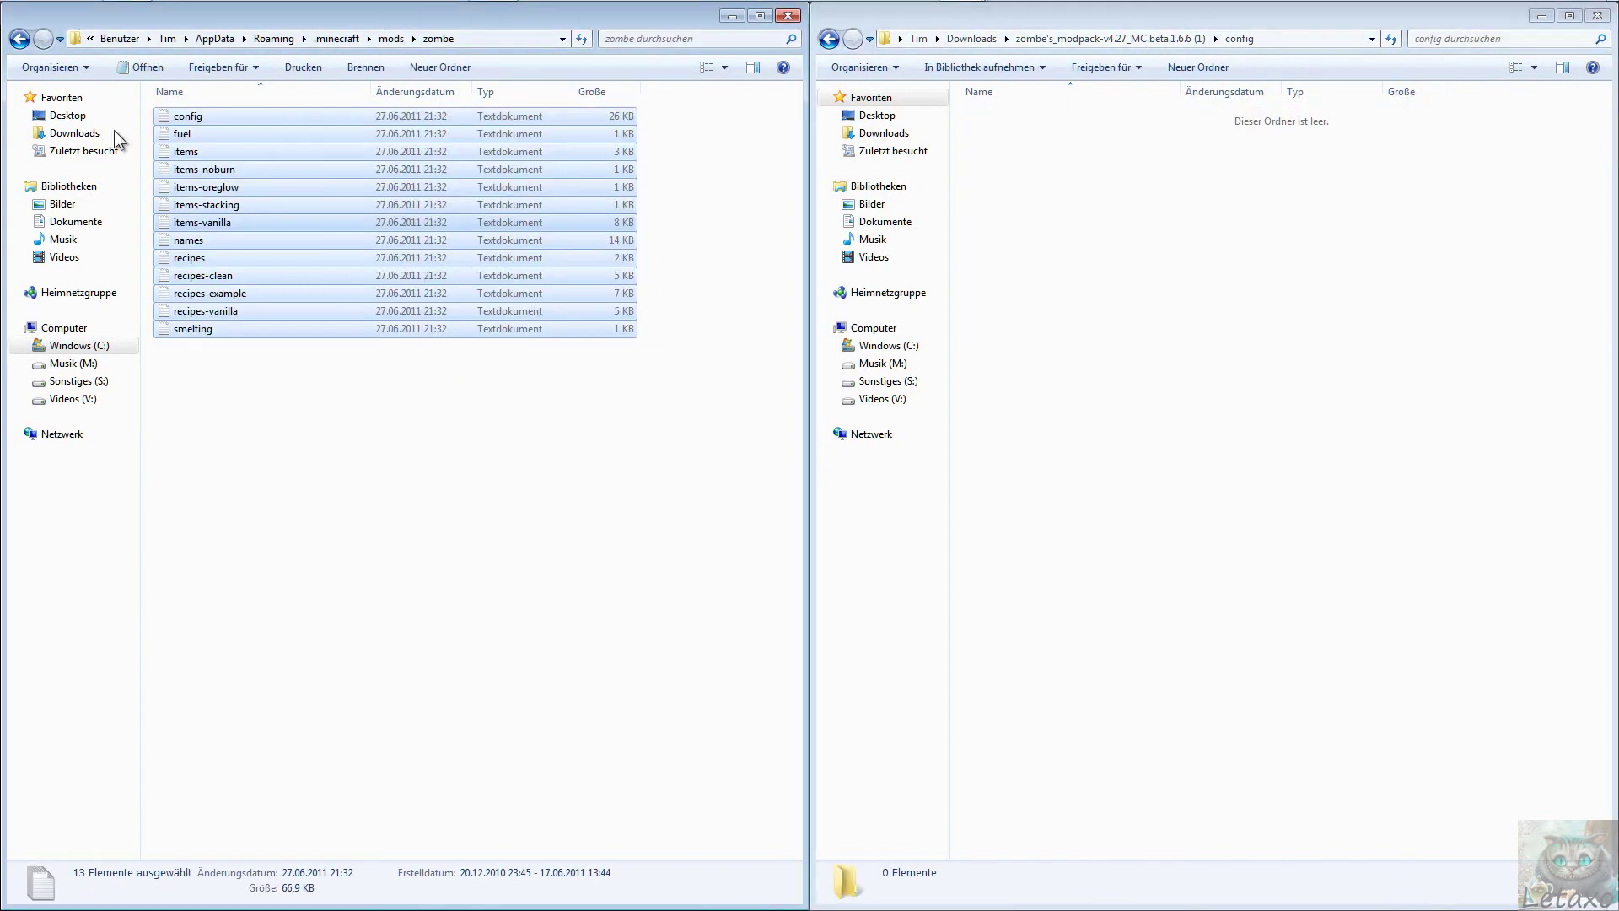
click(25, 38)
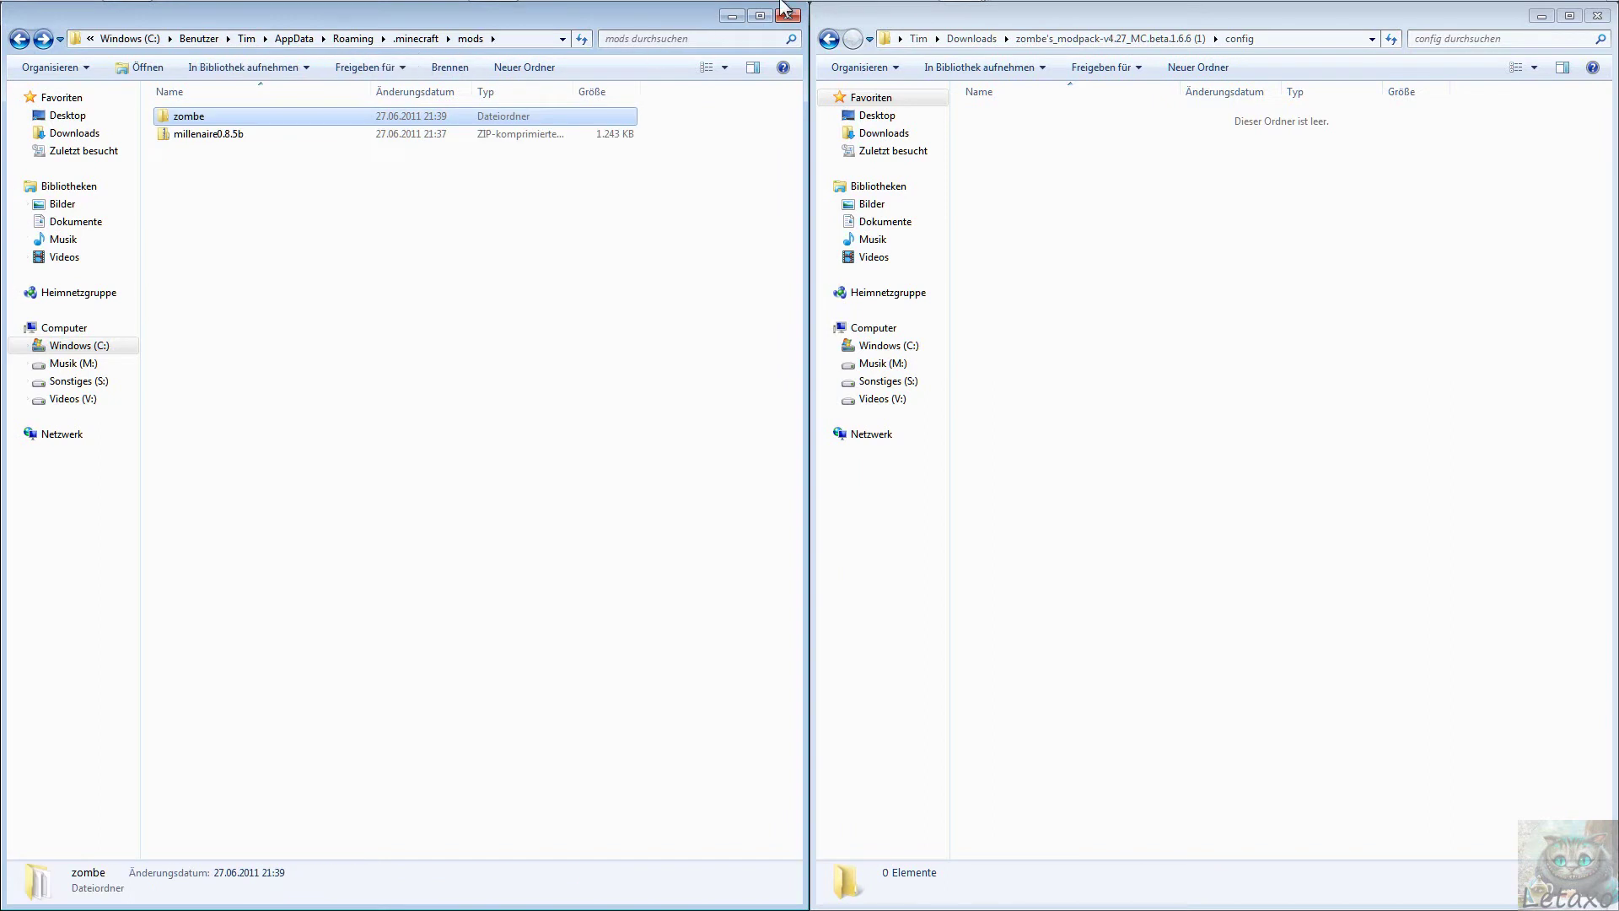
click(835, 38)
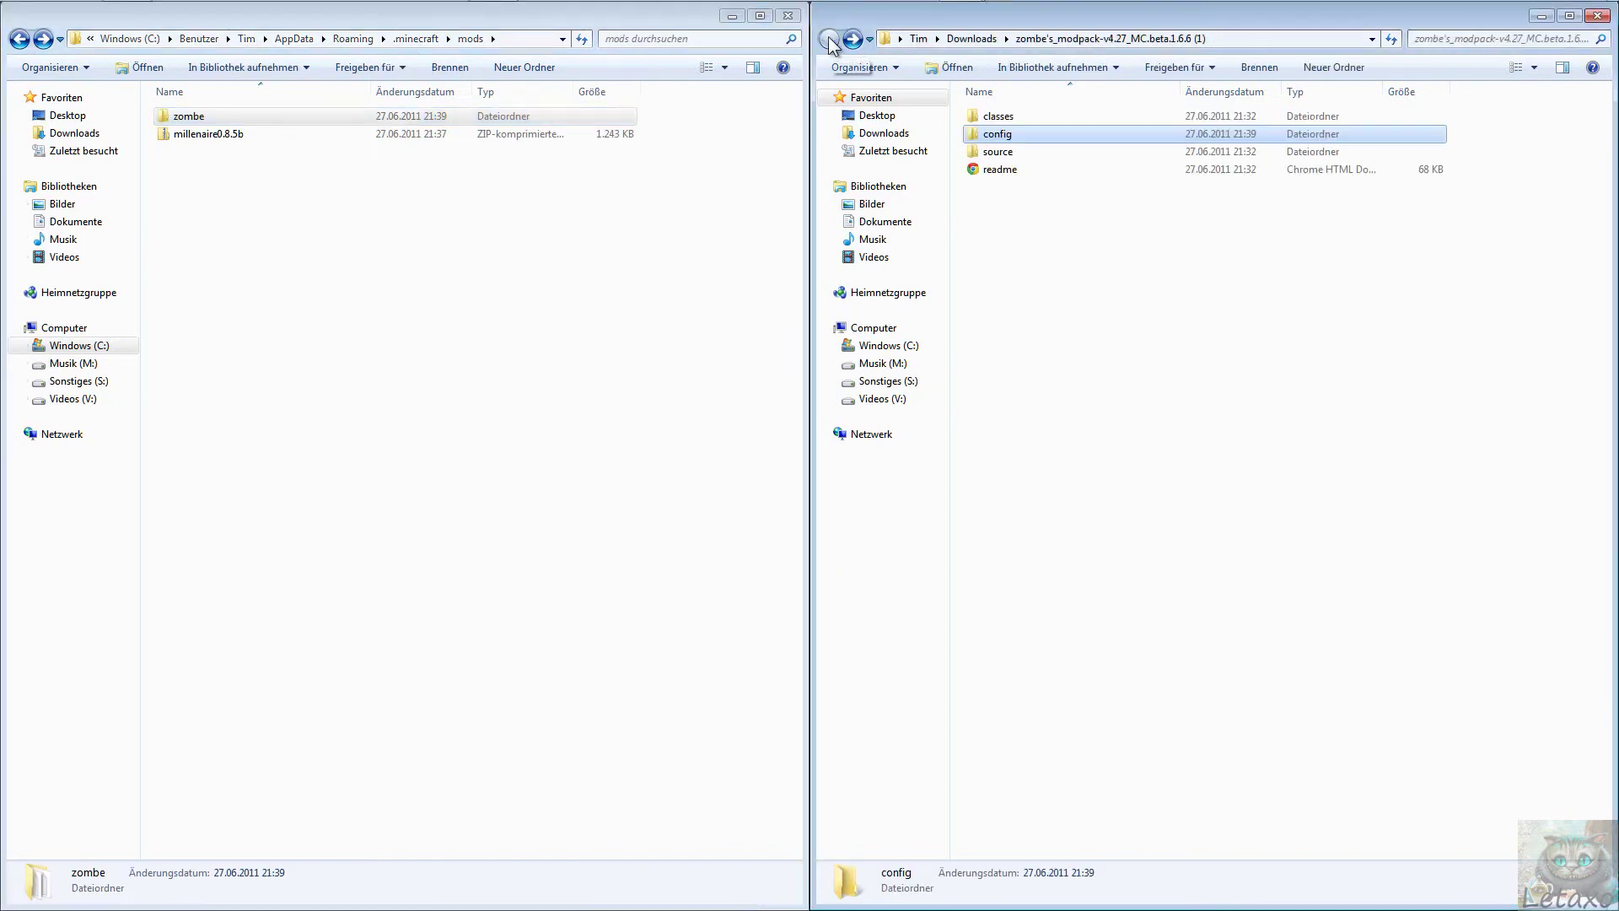
Look through the modpack's source folder and return to the modpack's main folder.
click(1002, 120)
double_click(1008, 156)
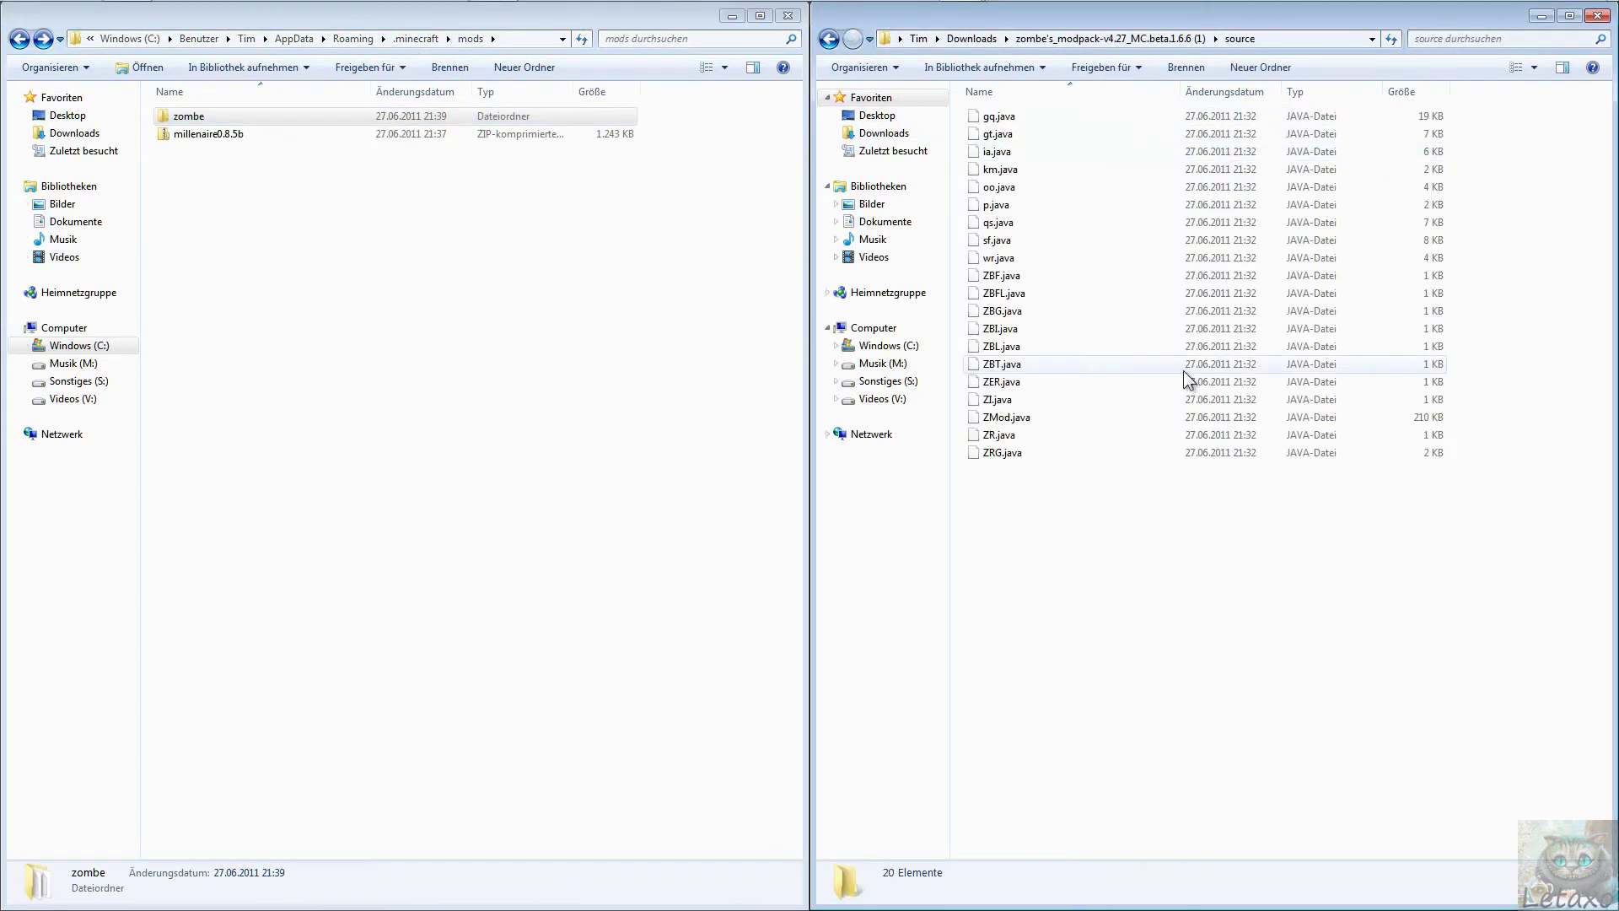
click(829, 39)
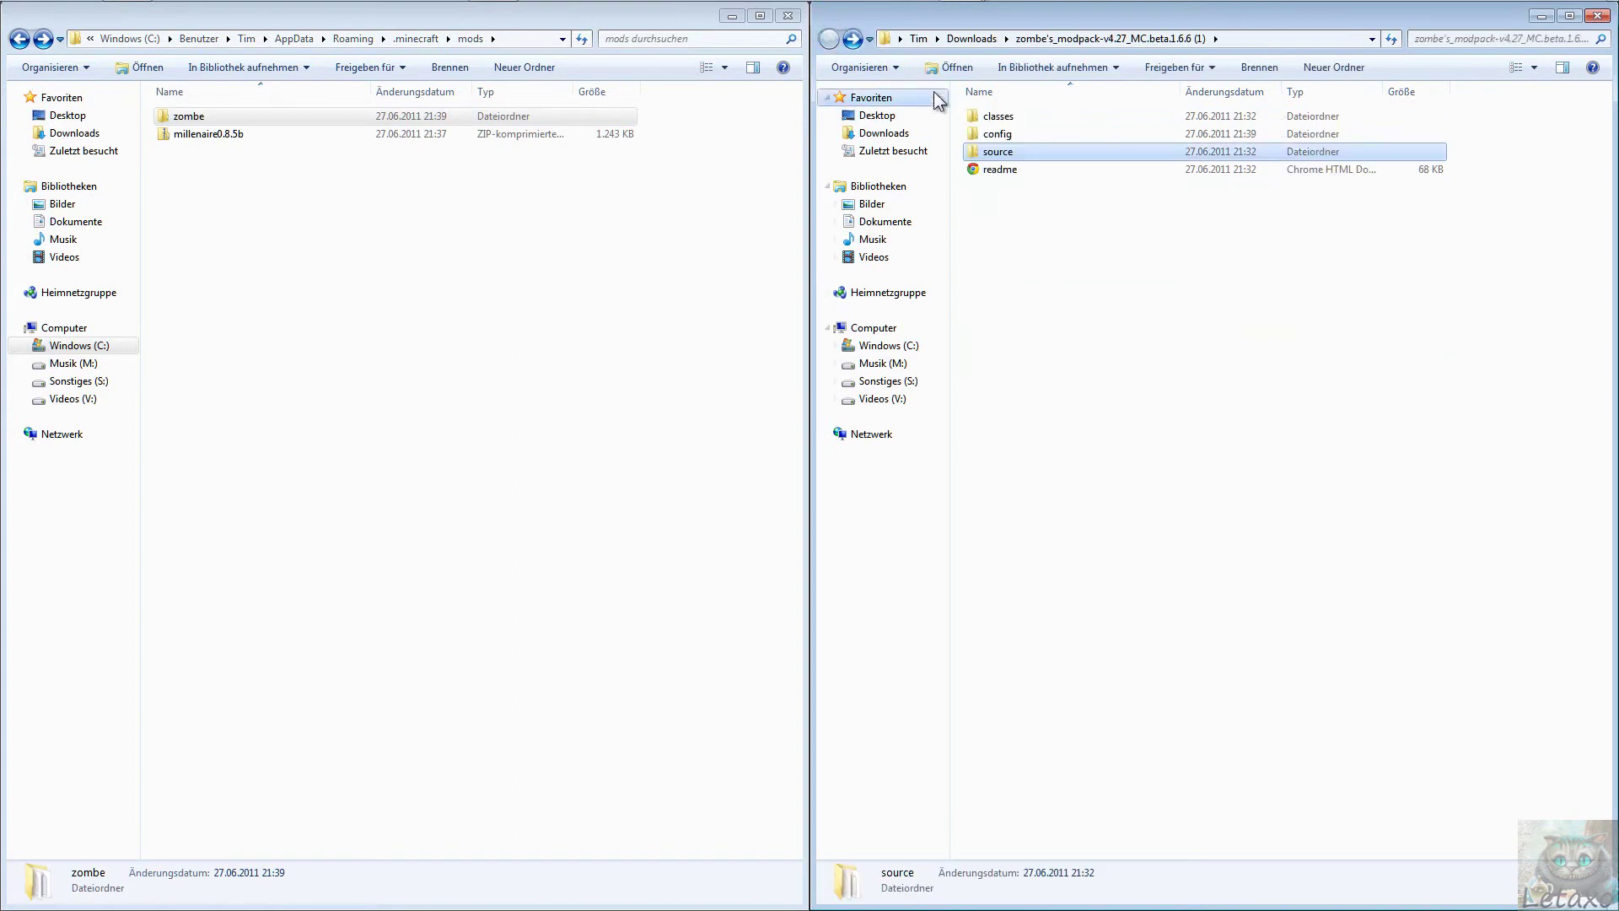
click(986, 117)
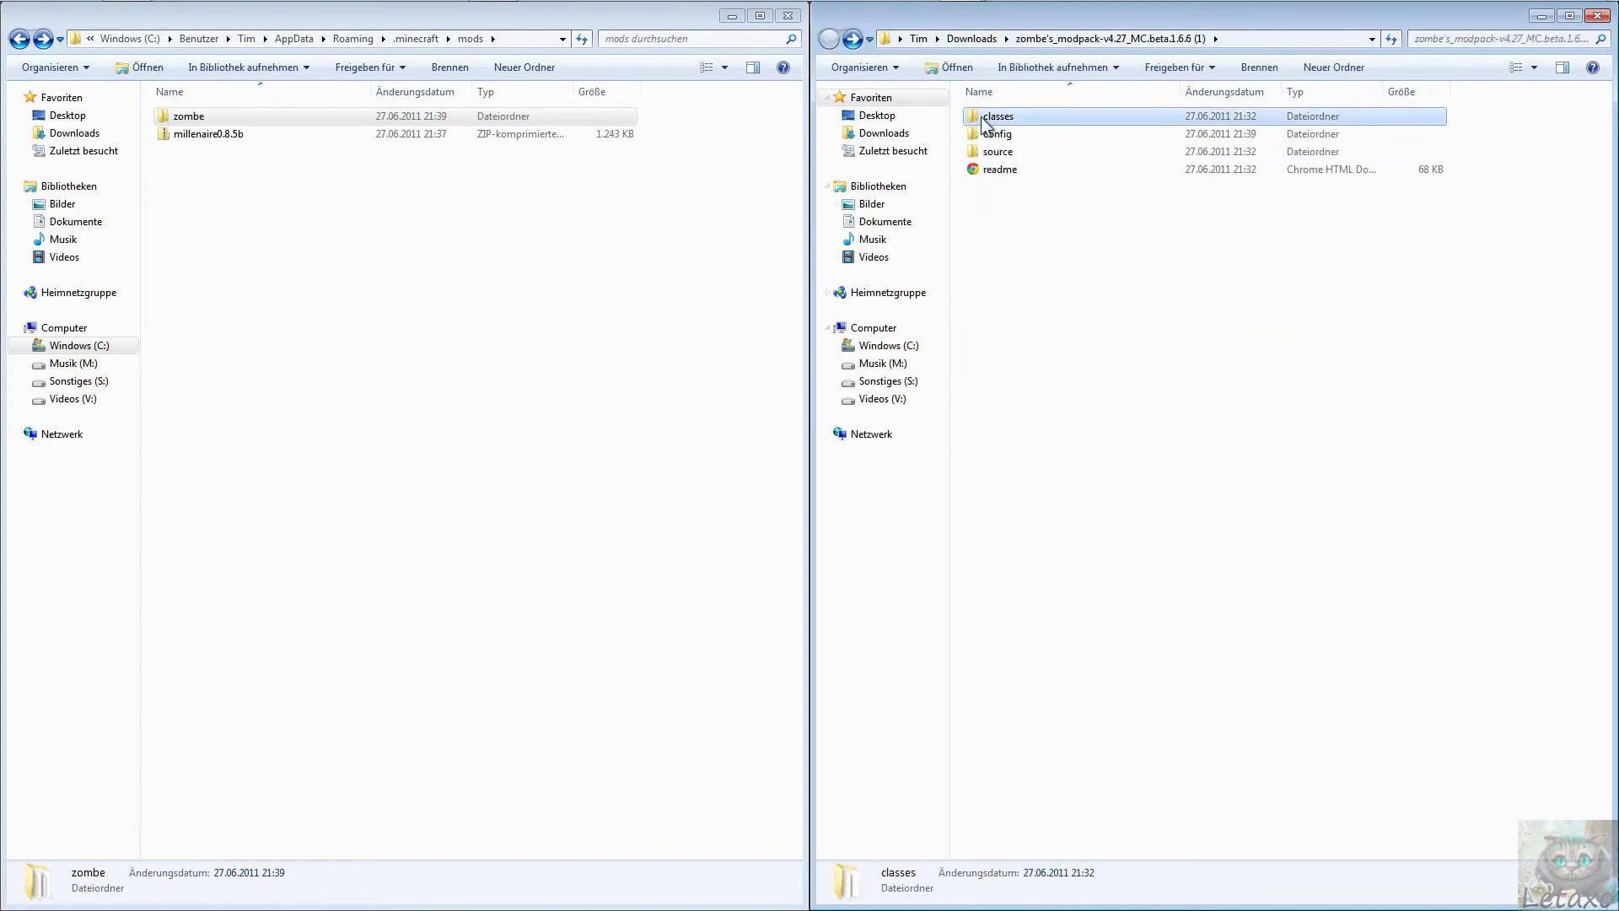
Open minecraft.jar from .minecraft\bin in WinRAR, dismiss the licence reminder and place the archive window beside the modpack folder.
click(18, 39)
click(18, 38)
click(43, 39)
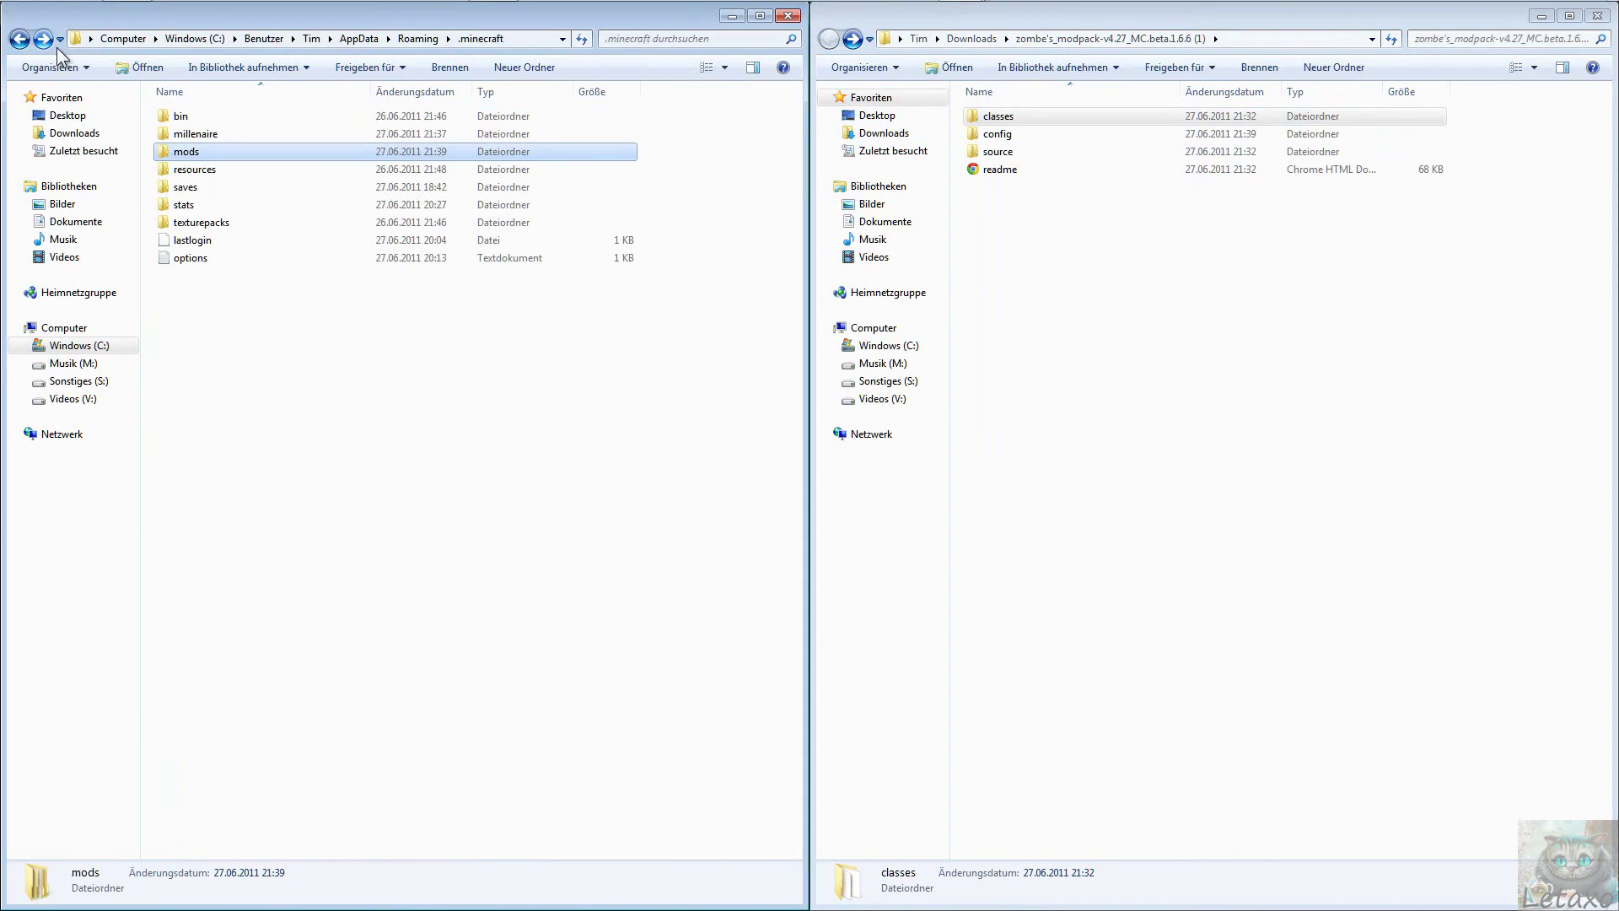
double_click(180, 117)
click(223, 207)
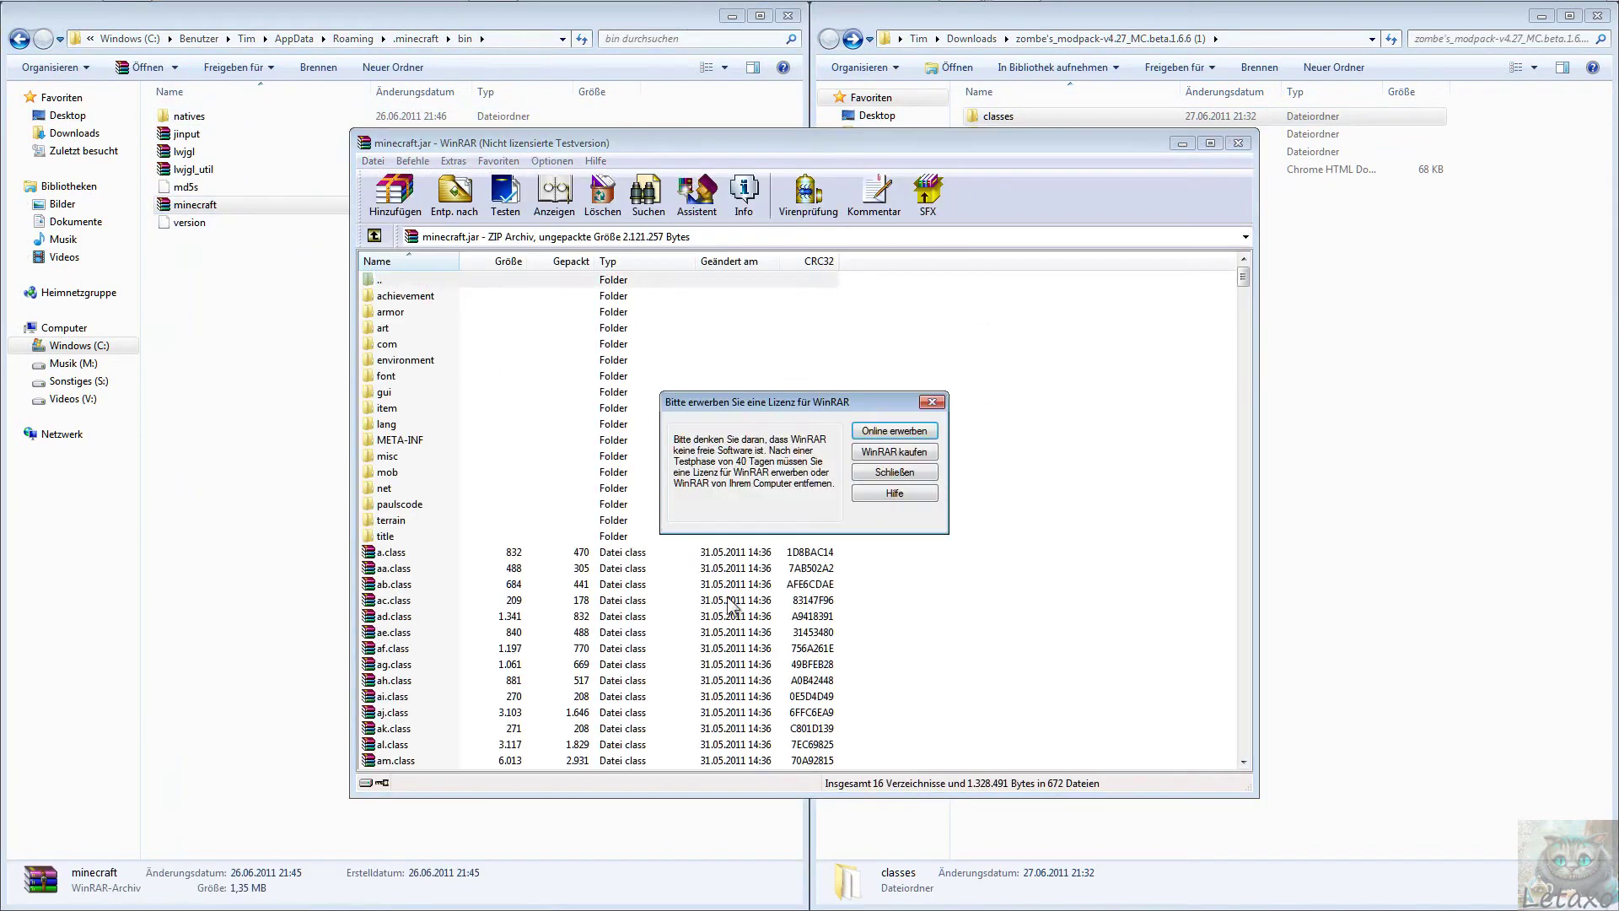
click(895, 472)
drag(902, 144, 723, 216)
click(983, 126)
click(877, 211)
key(super+Left)
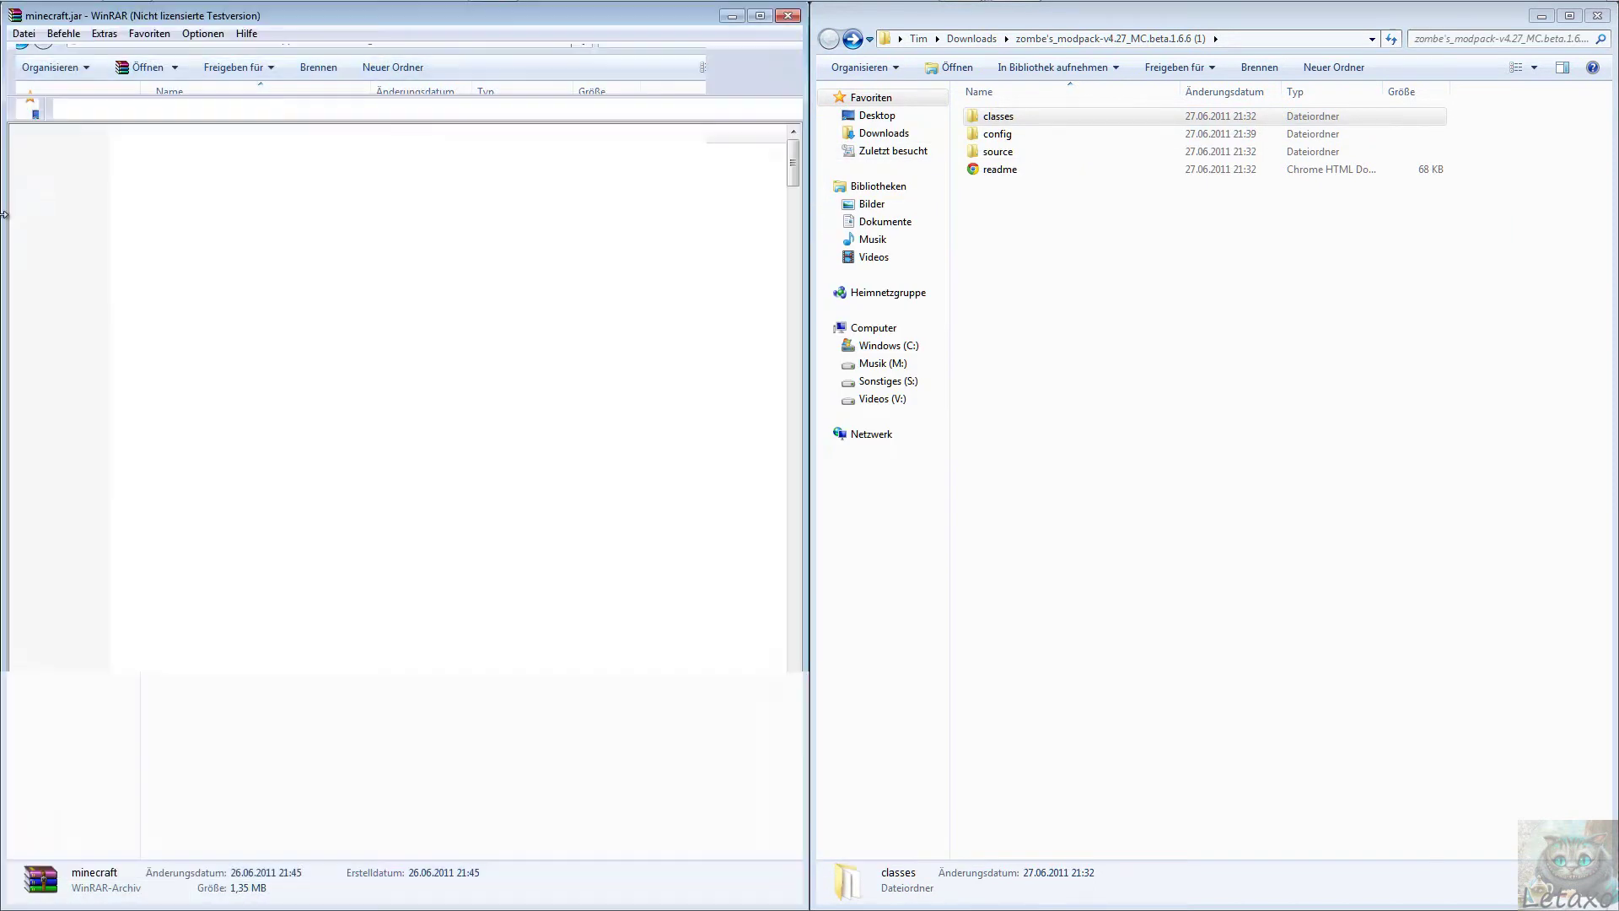
Add all class files from the modpack's classes folder to minecraft.jar, keeping the default archive settings.
click(993, 120)
double_click(995, 118)
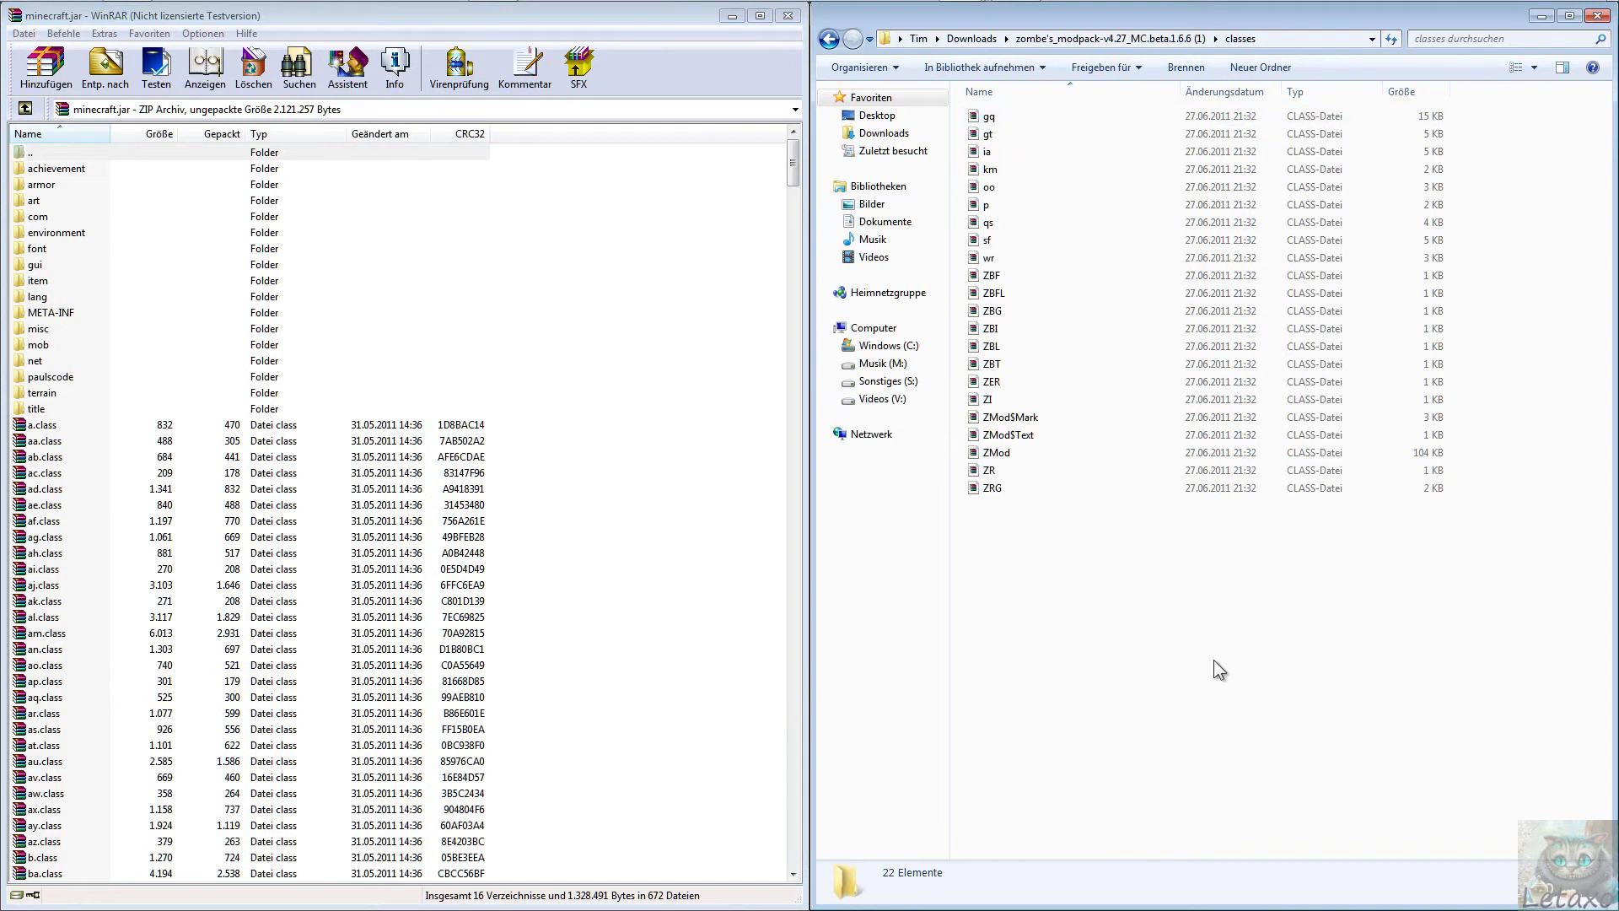
drag(1170, 646, 1047, 131)
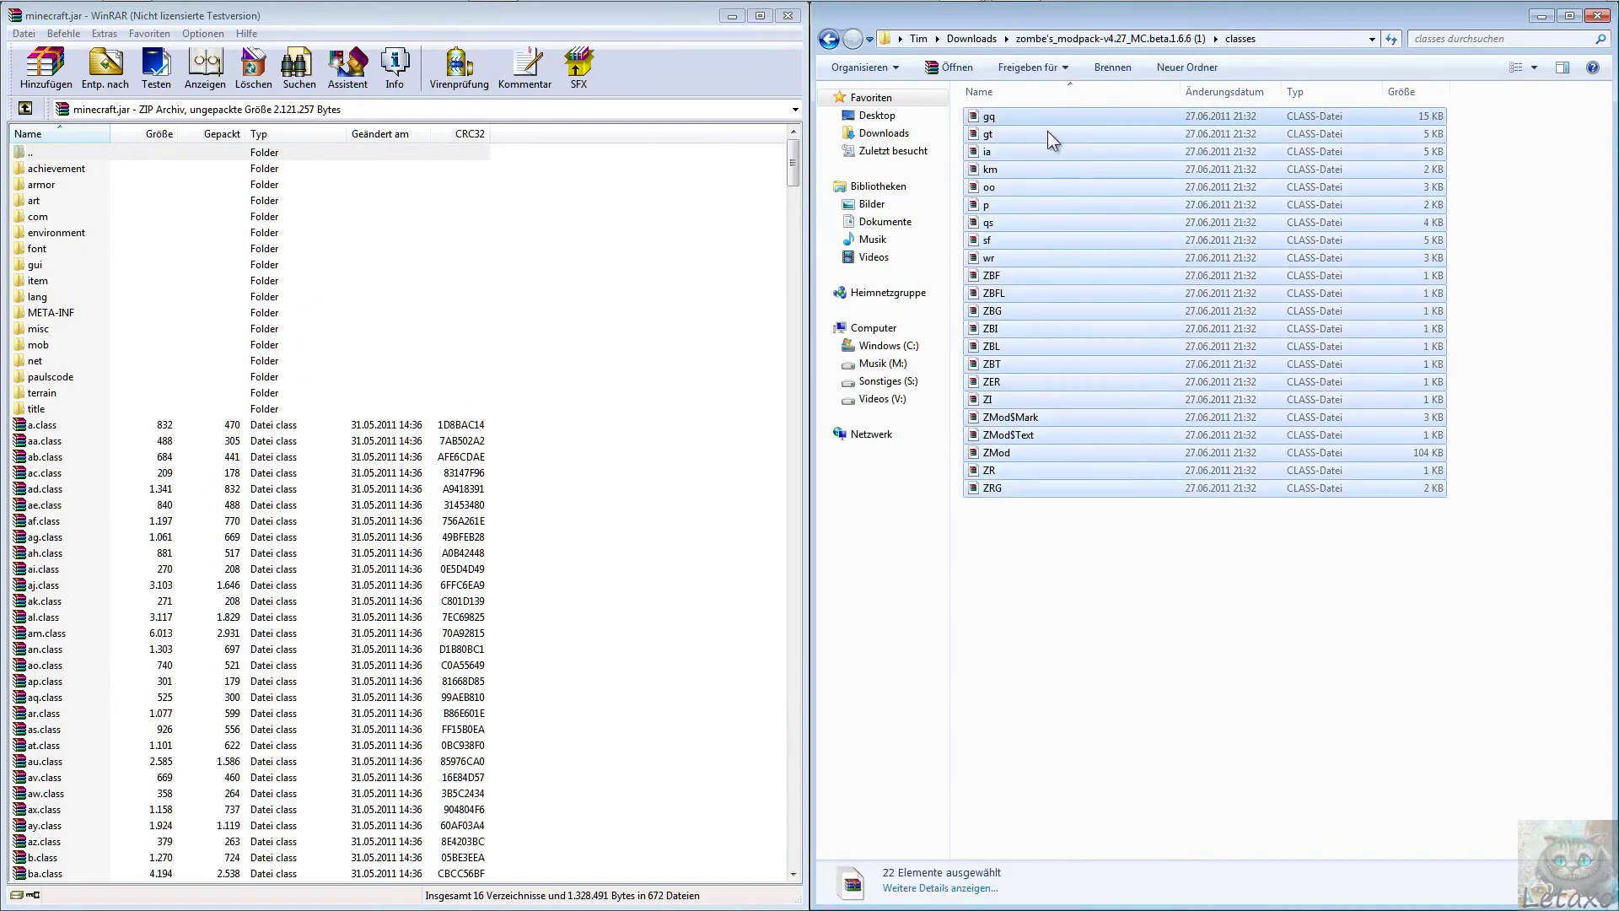
drag(1170, 308, 1067, 359)
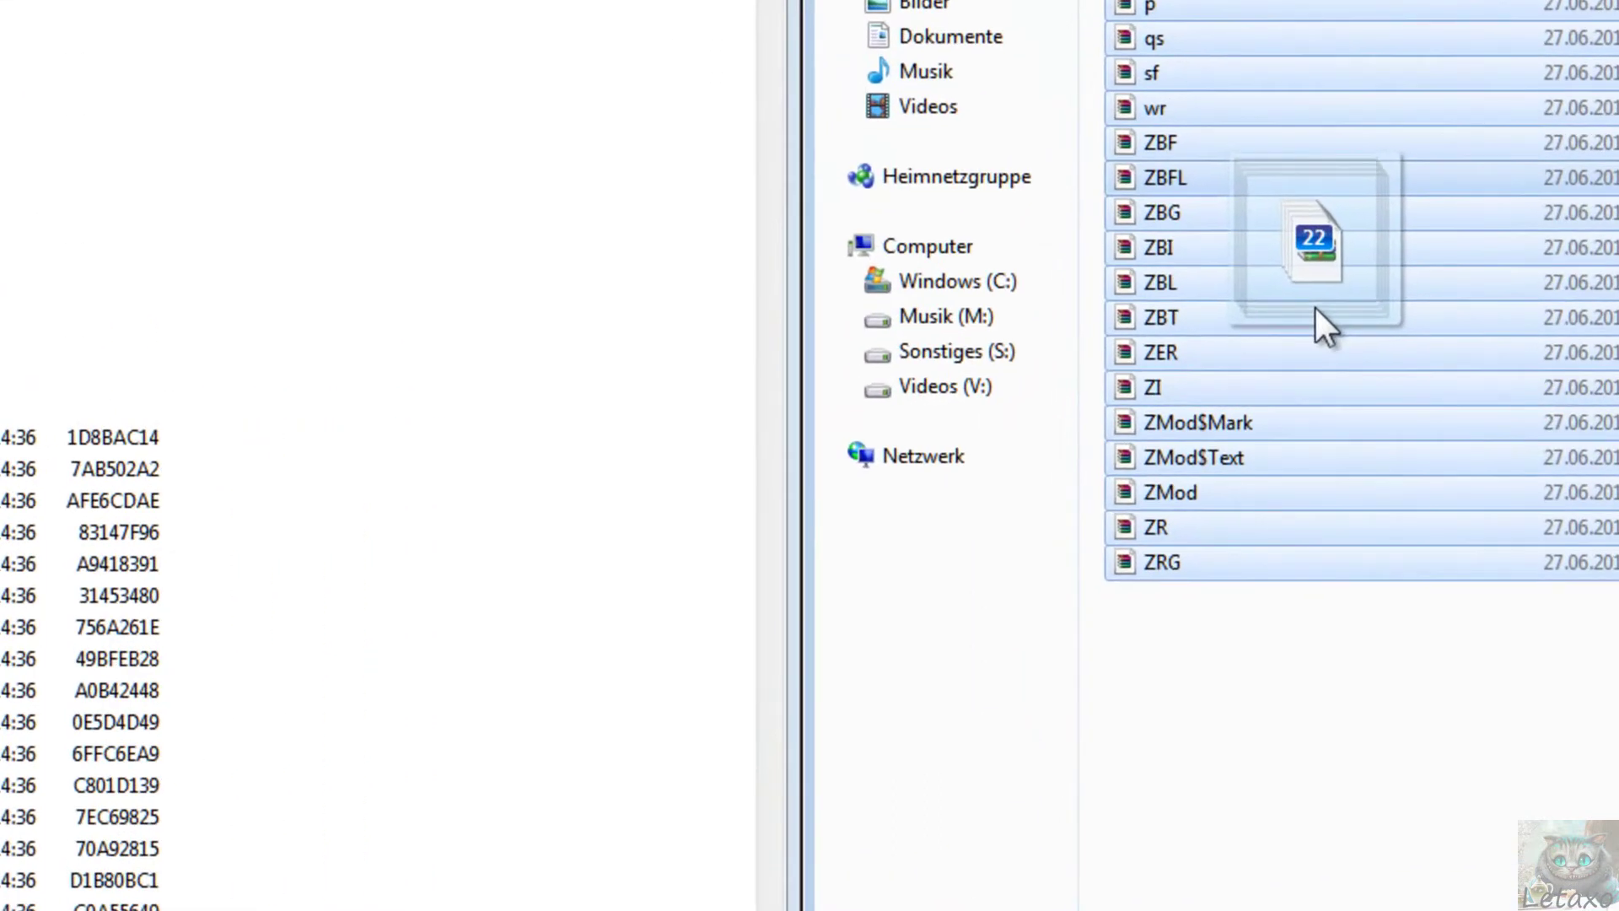
drag(1313, 306, 401, 746)
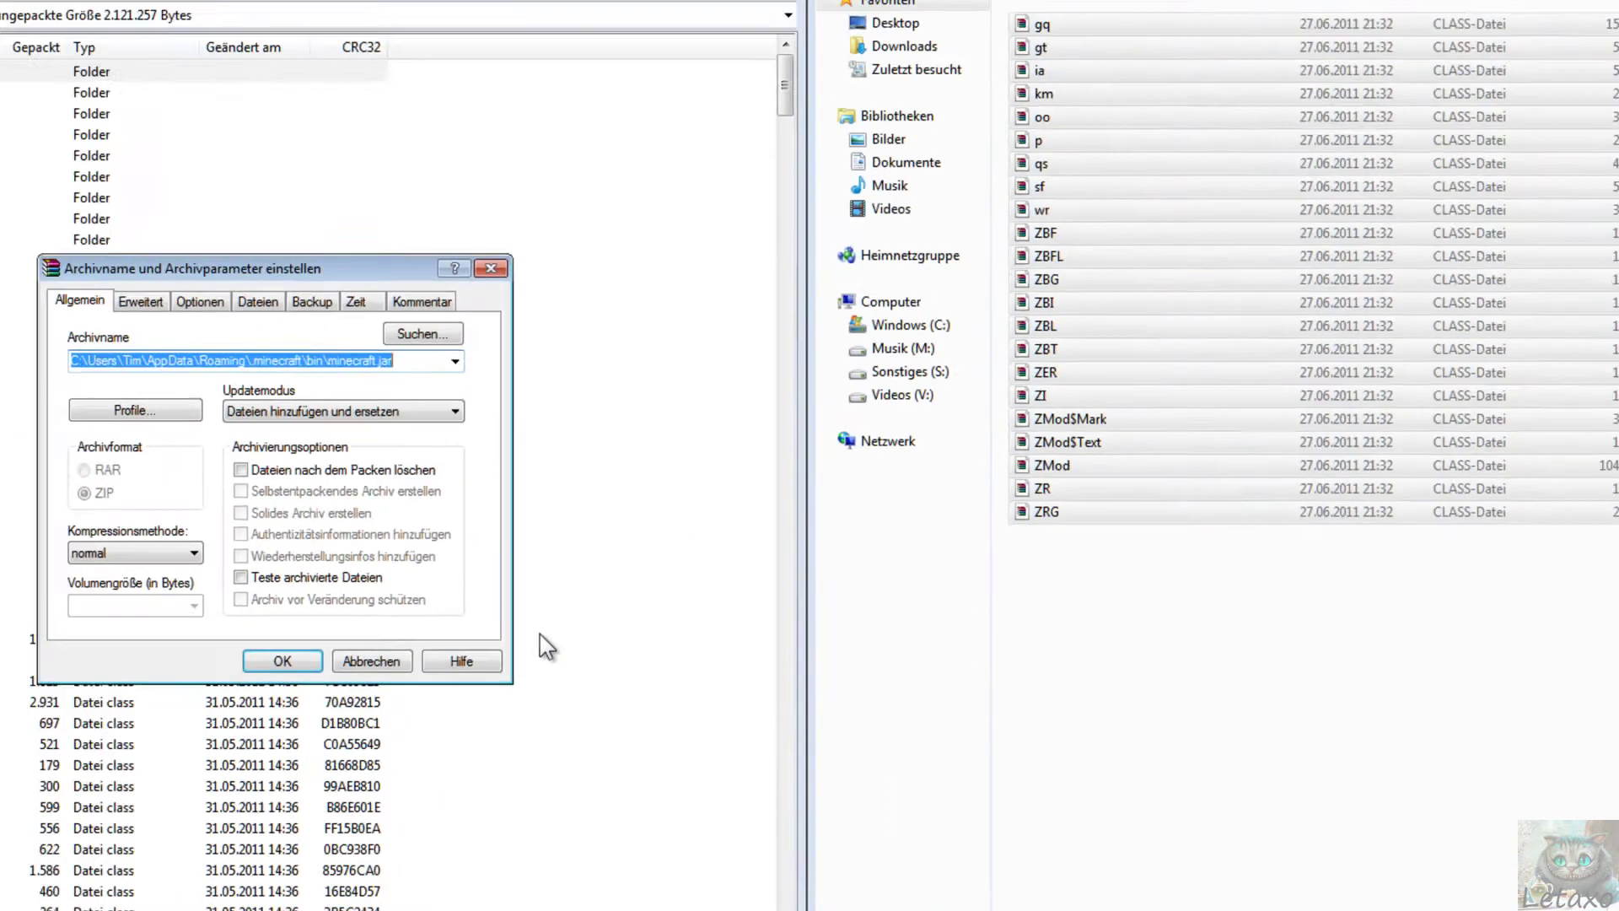
click(282, 661)
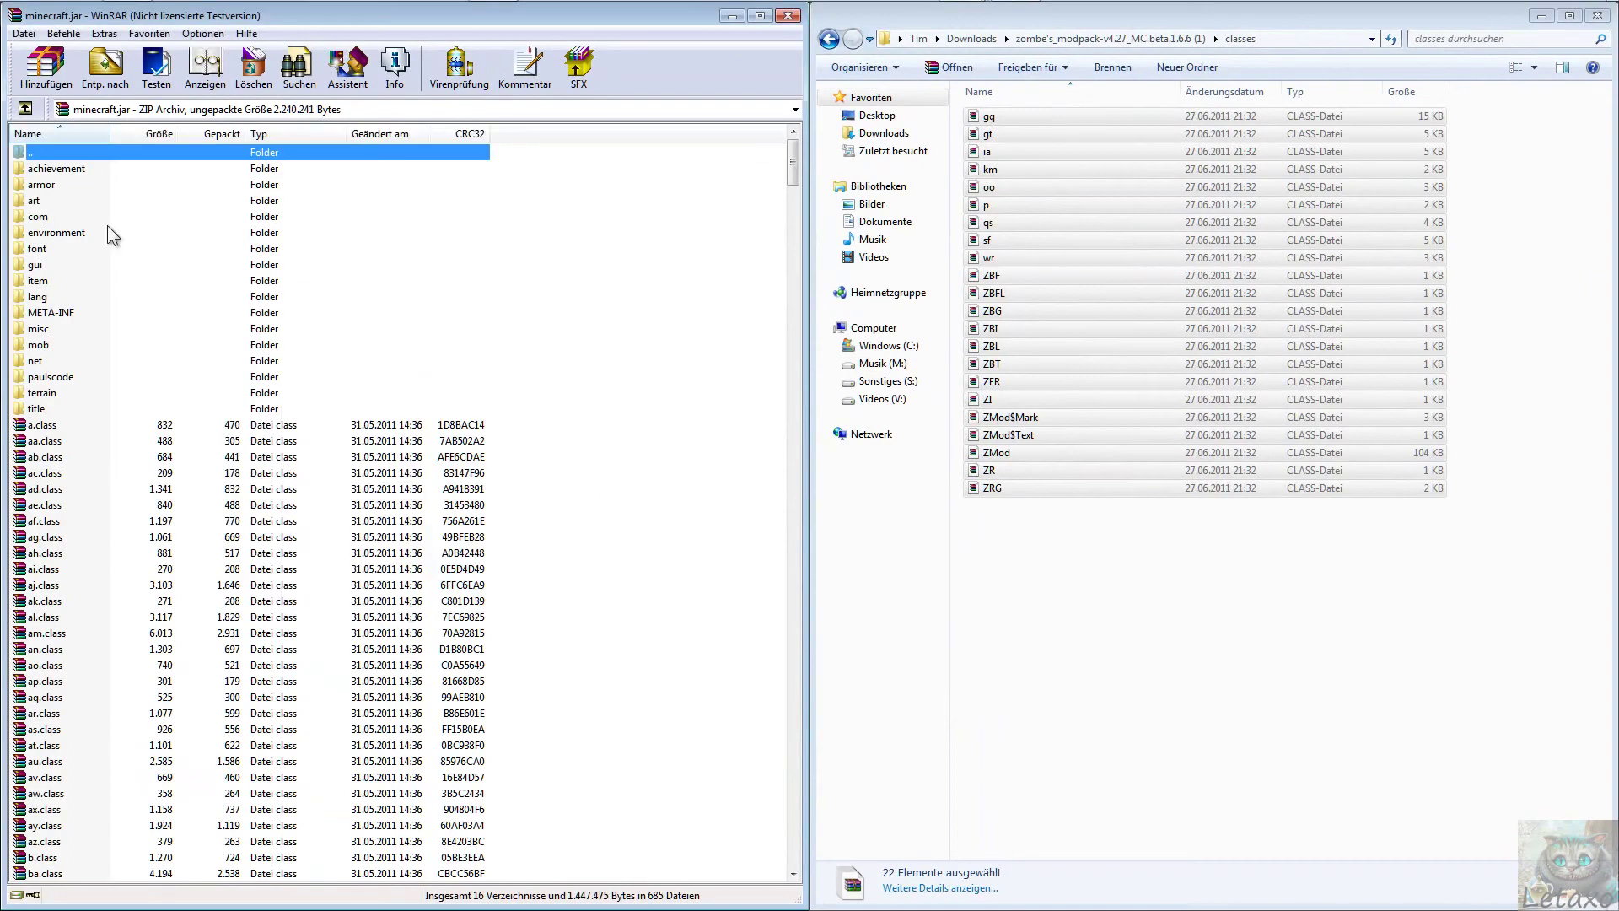
Bring up the ModLoader (4) folder beside minecraft.jar and add all its class files to the archive.
click(1540, 22)
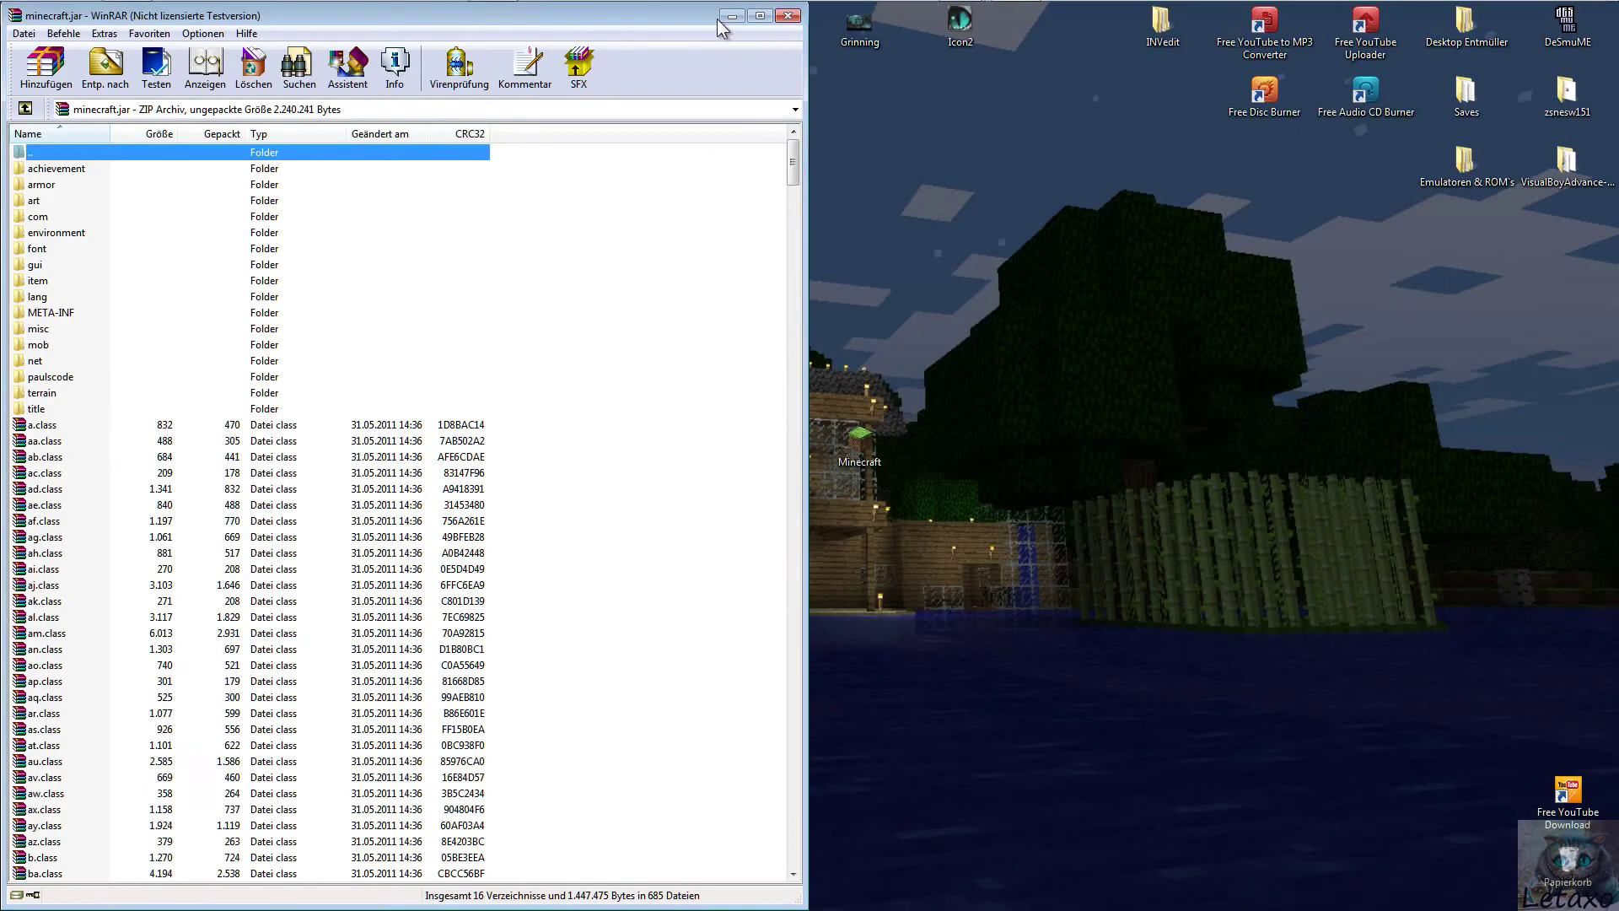
click(730, 17)
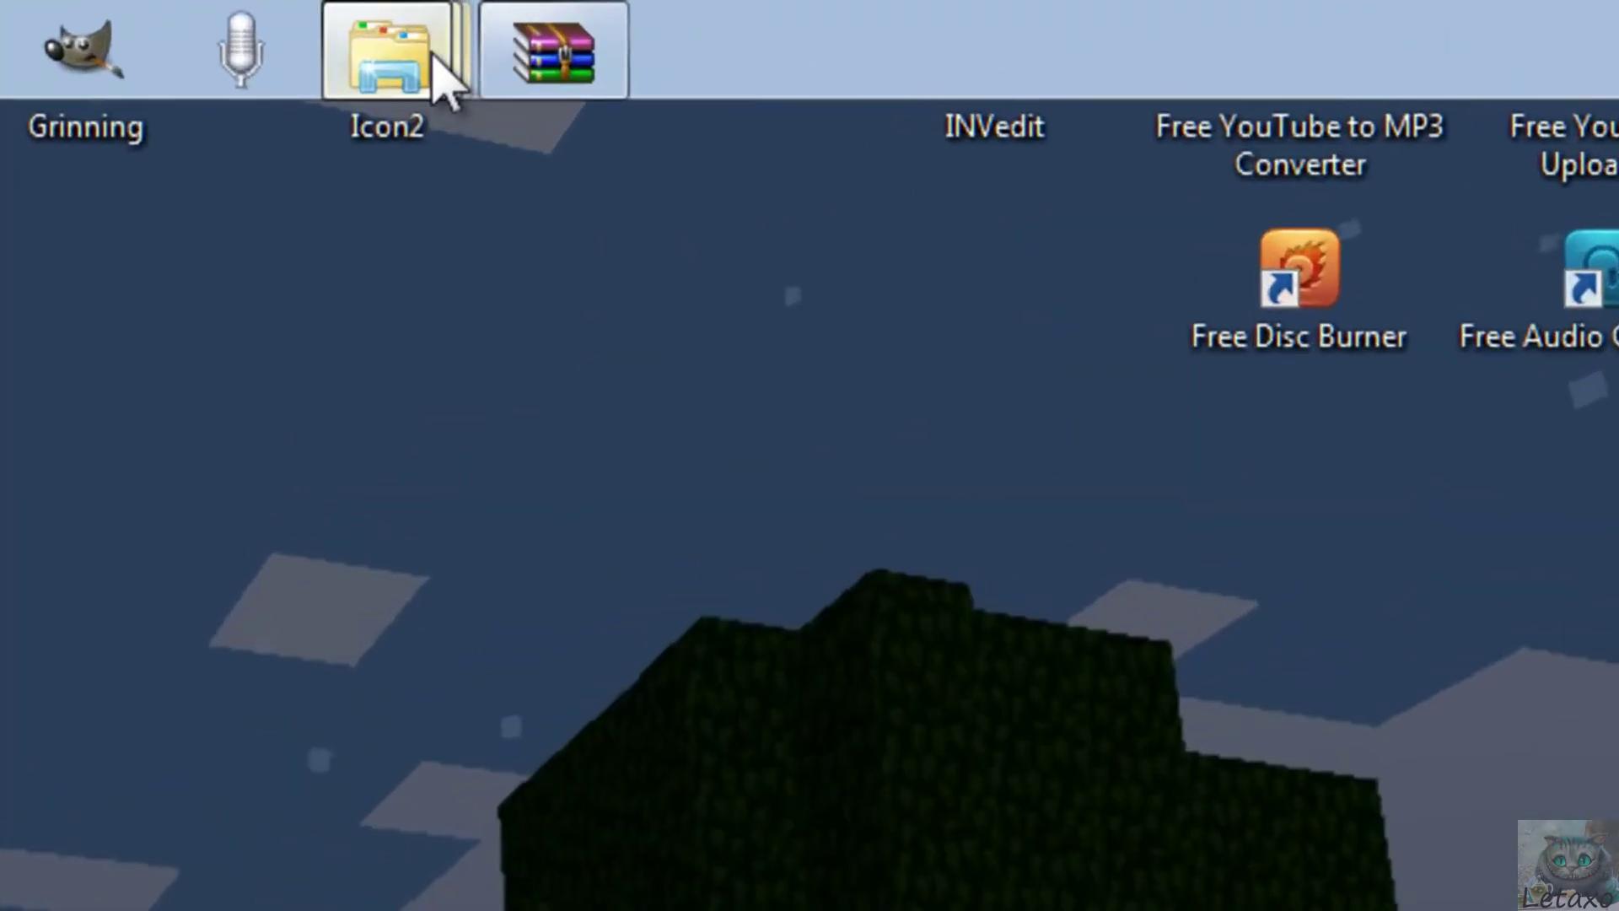
right_click(969, 19)
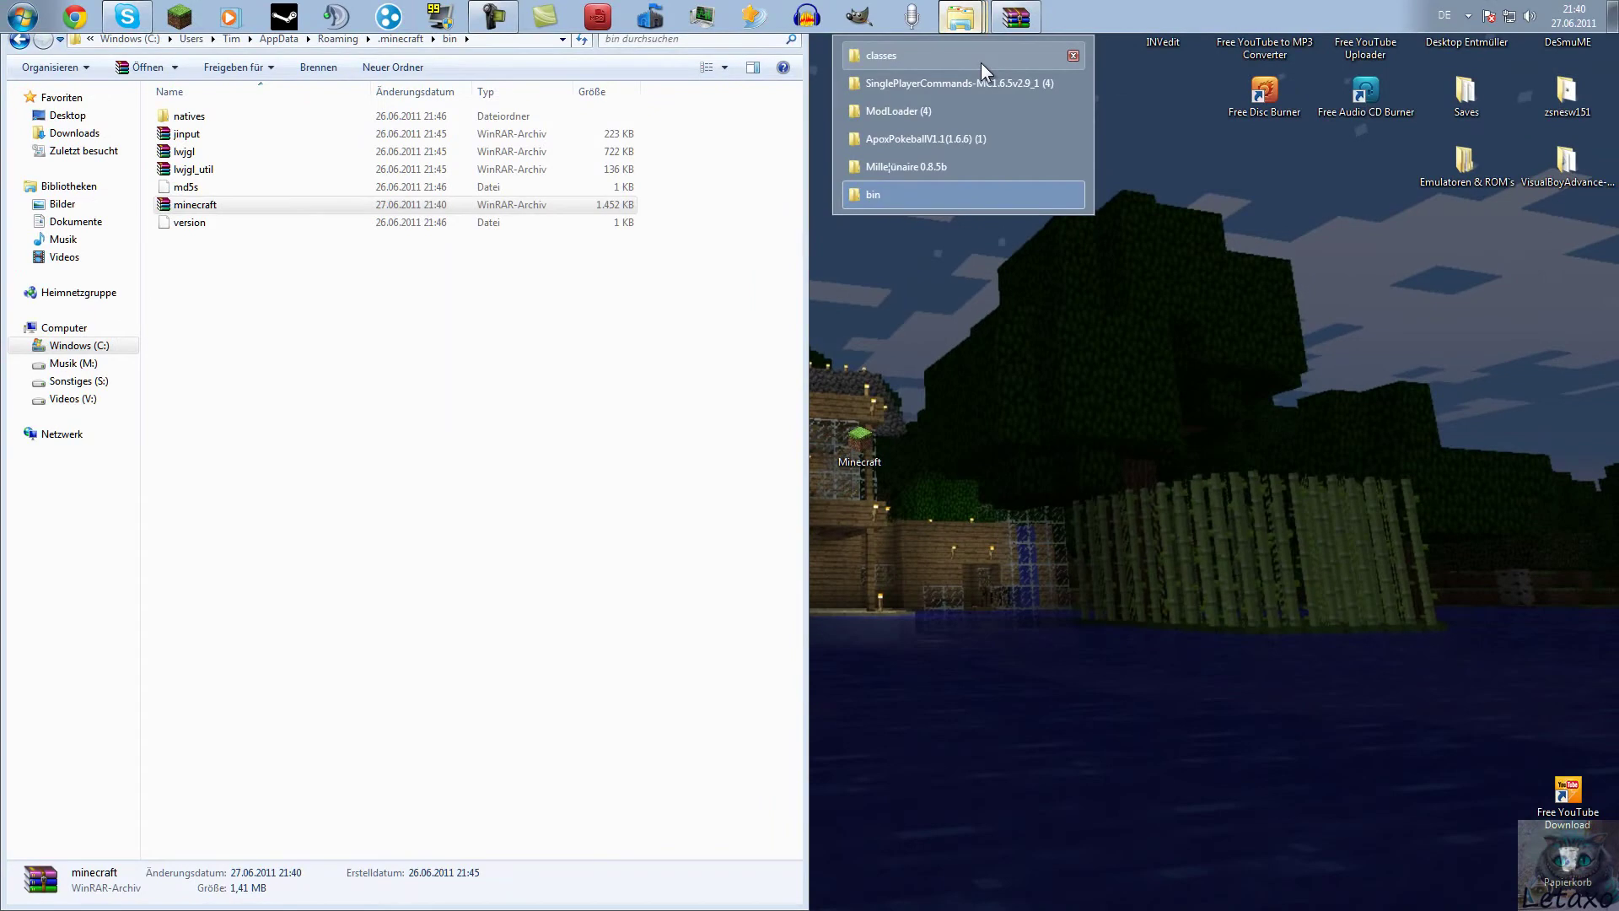
click(963, 108)
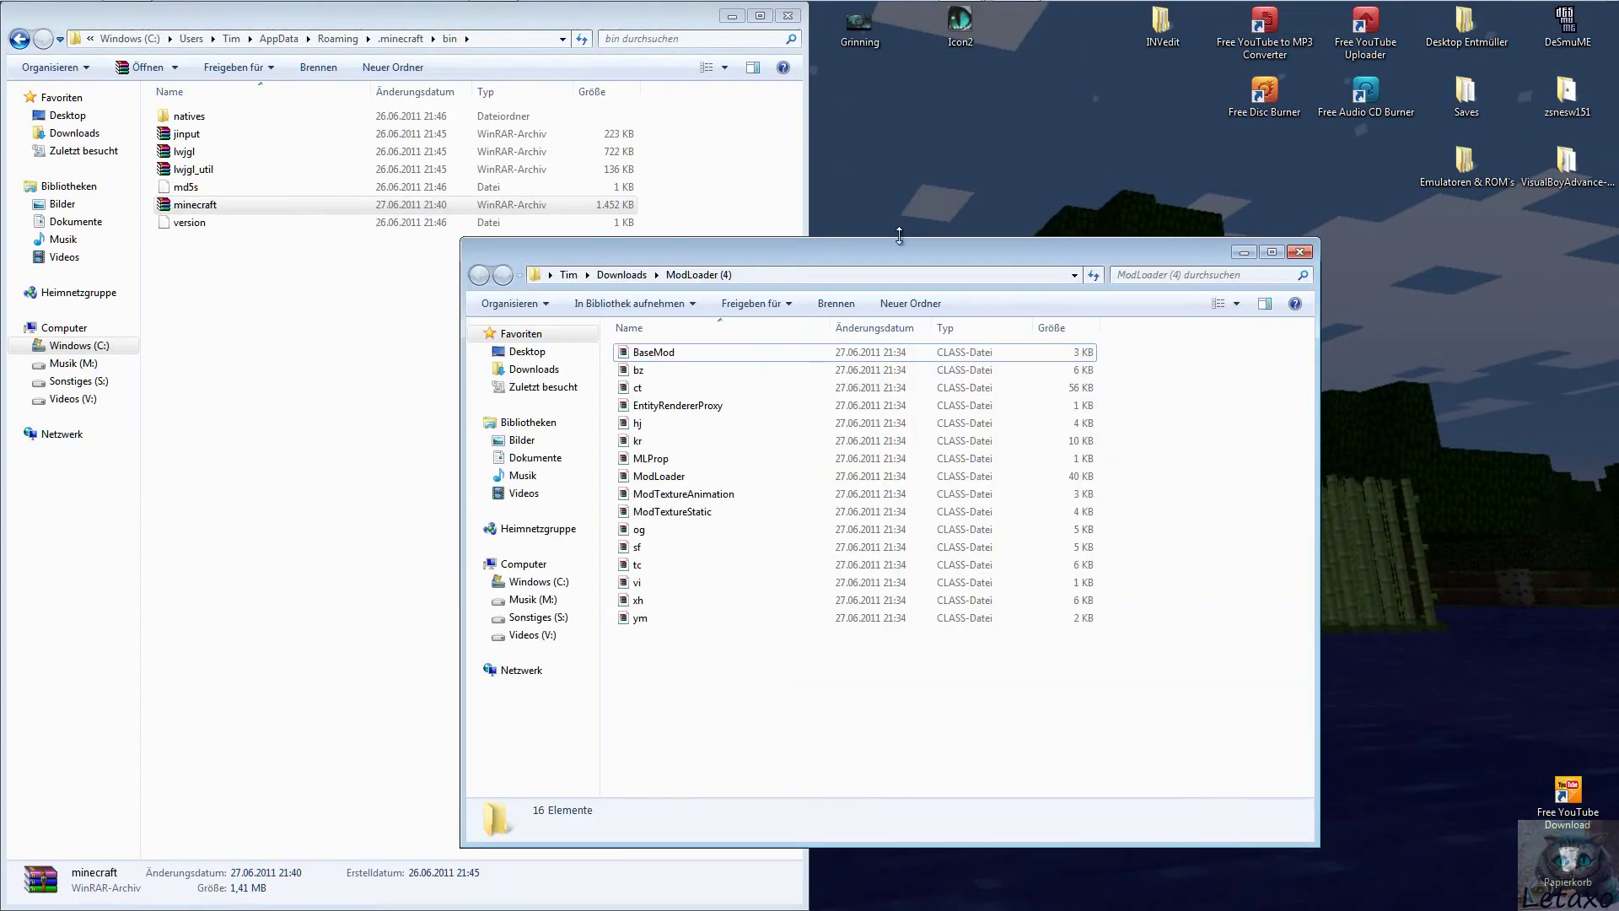
drag(899, 253, 1618, 152)
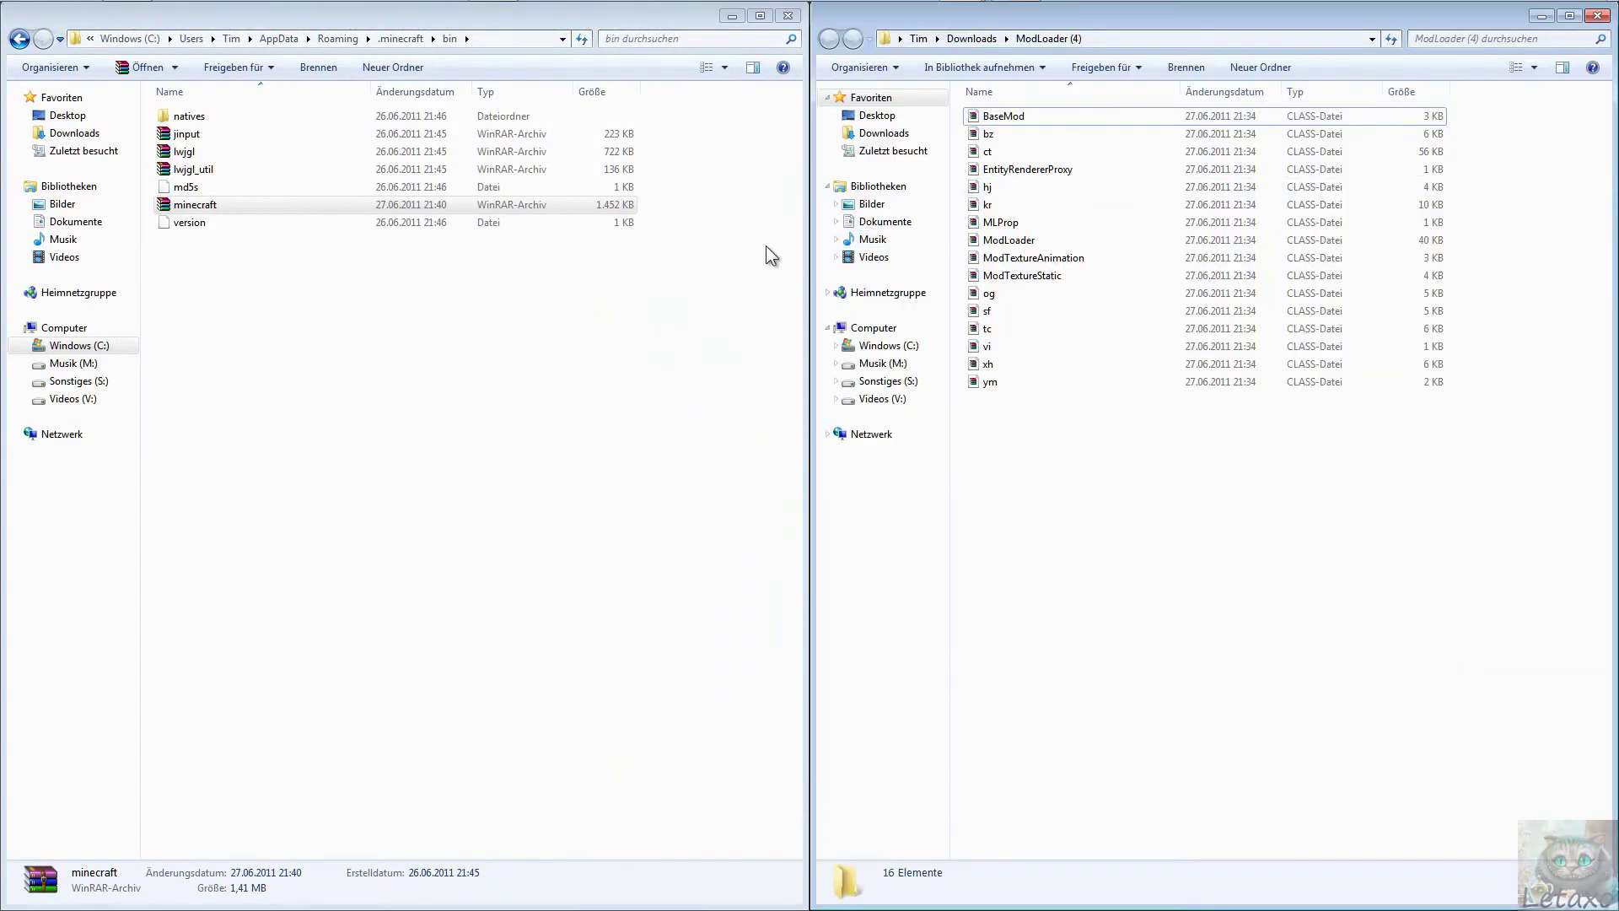
click(1010, 44)
drag(1183, 397, 1066, 113)
drag(1146, 263, 649, 543)
click(410, 601)
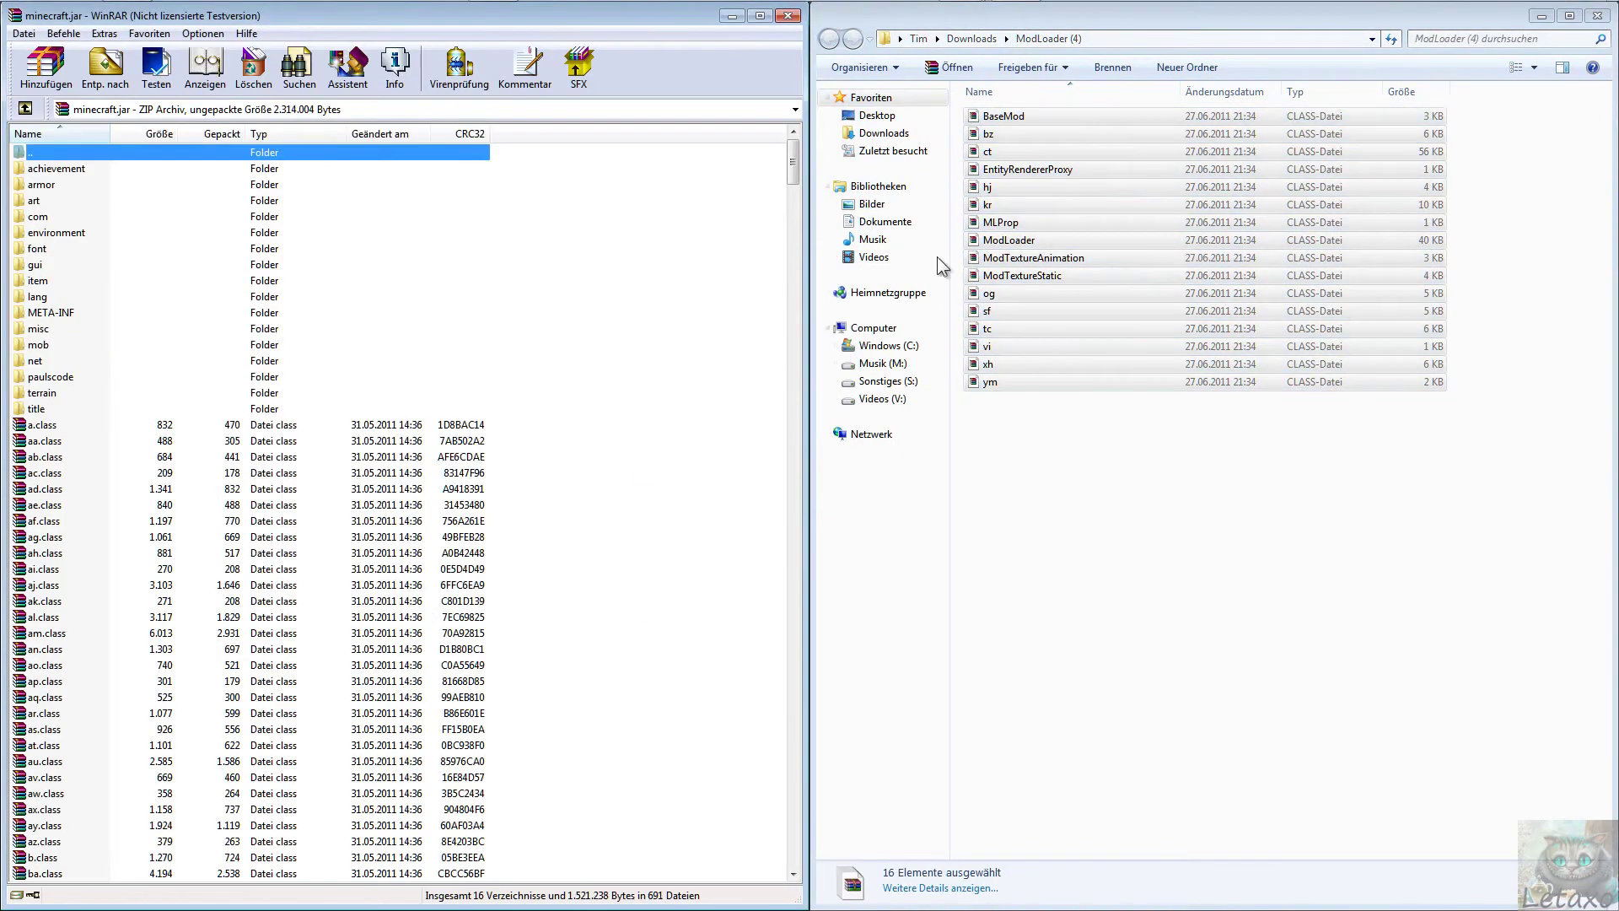
Return the modpack window to its main folder, minimize it, and place the SinglePlayerCommands-MC1.6.5v2.9_1 (4) folder beside minecraft.jar.
click(1541, 18)
mouse_move(970, 34)
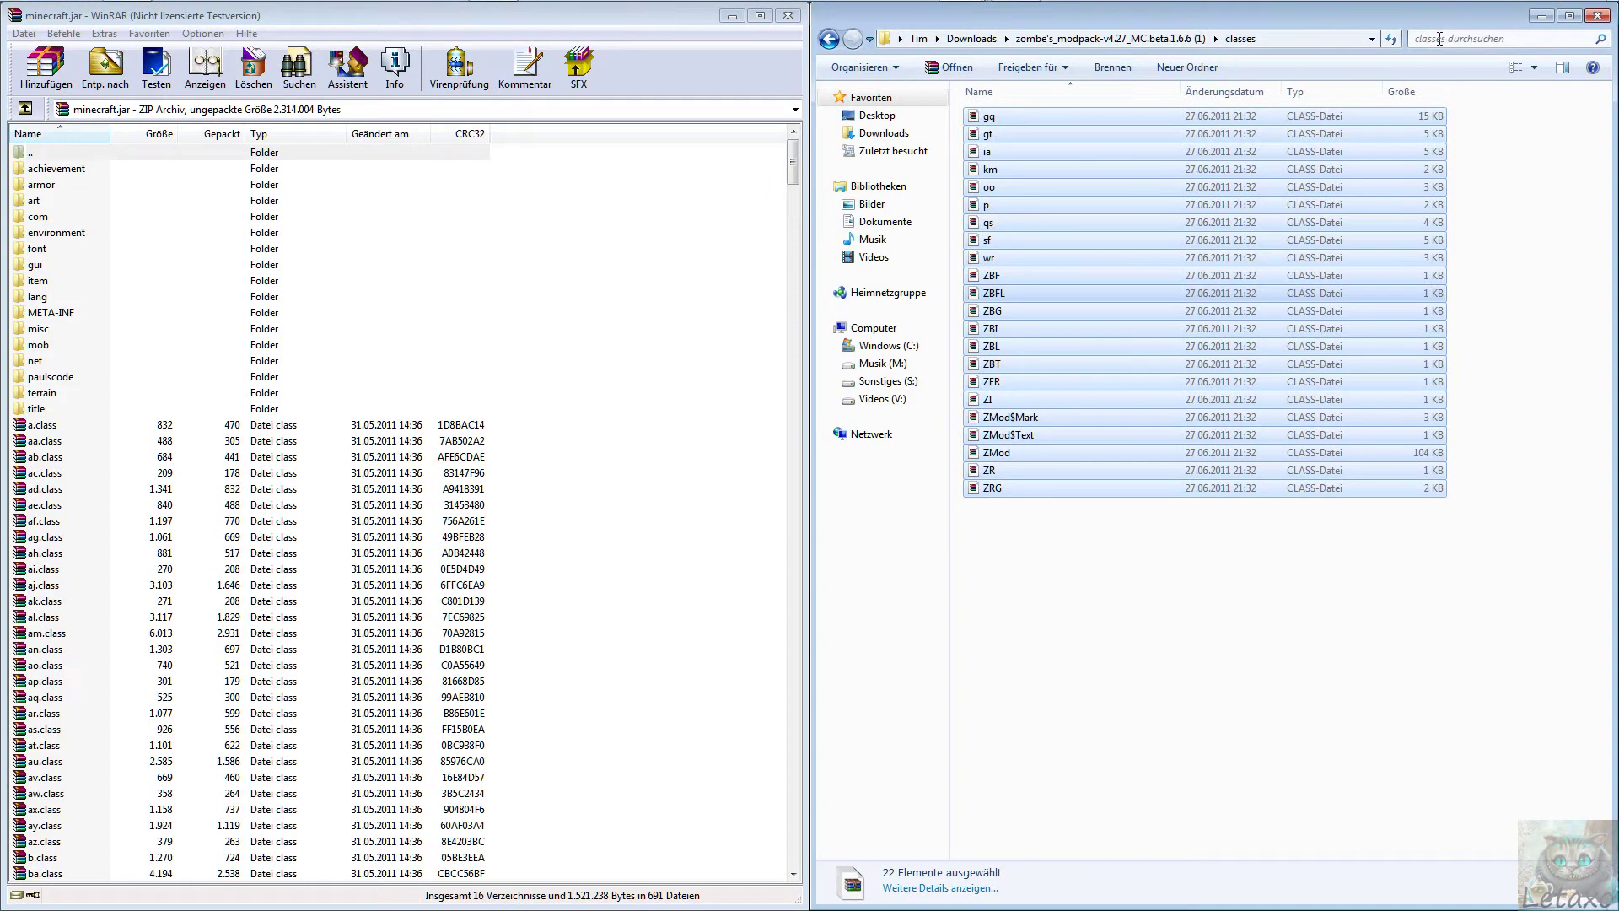
click(833, 39)
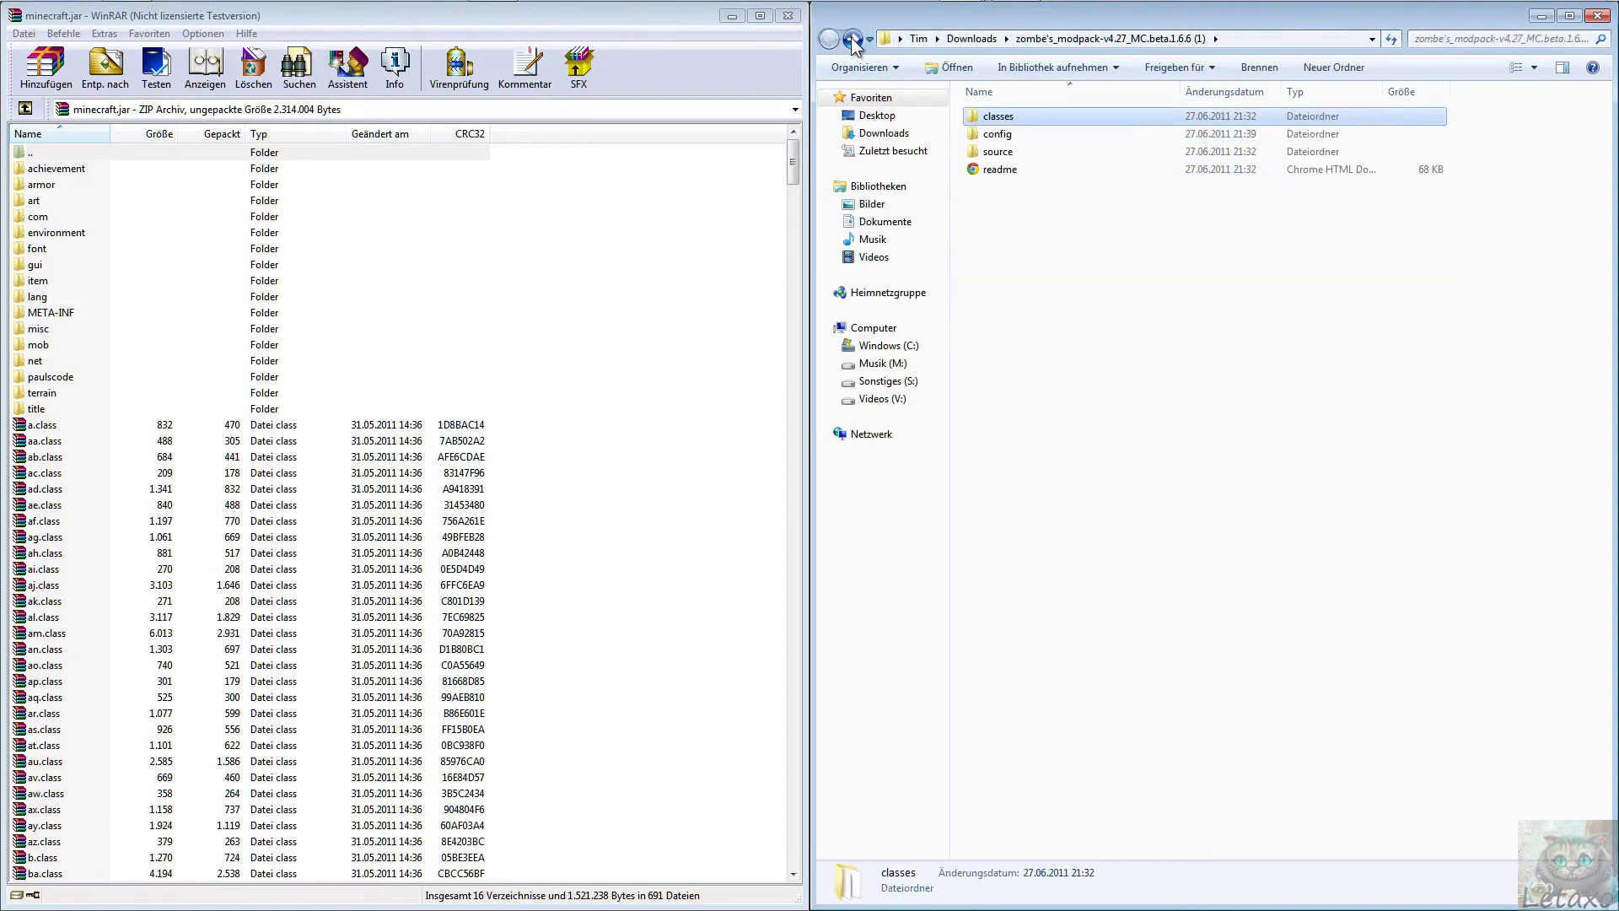
click(1540, 16)
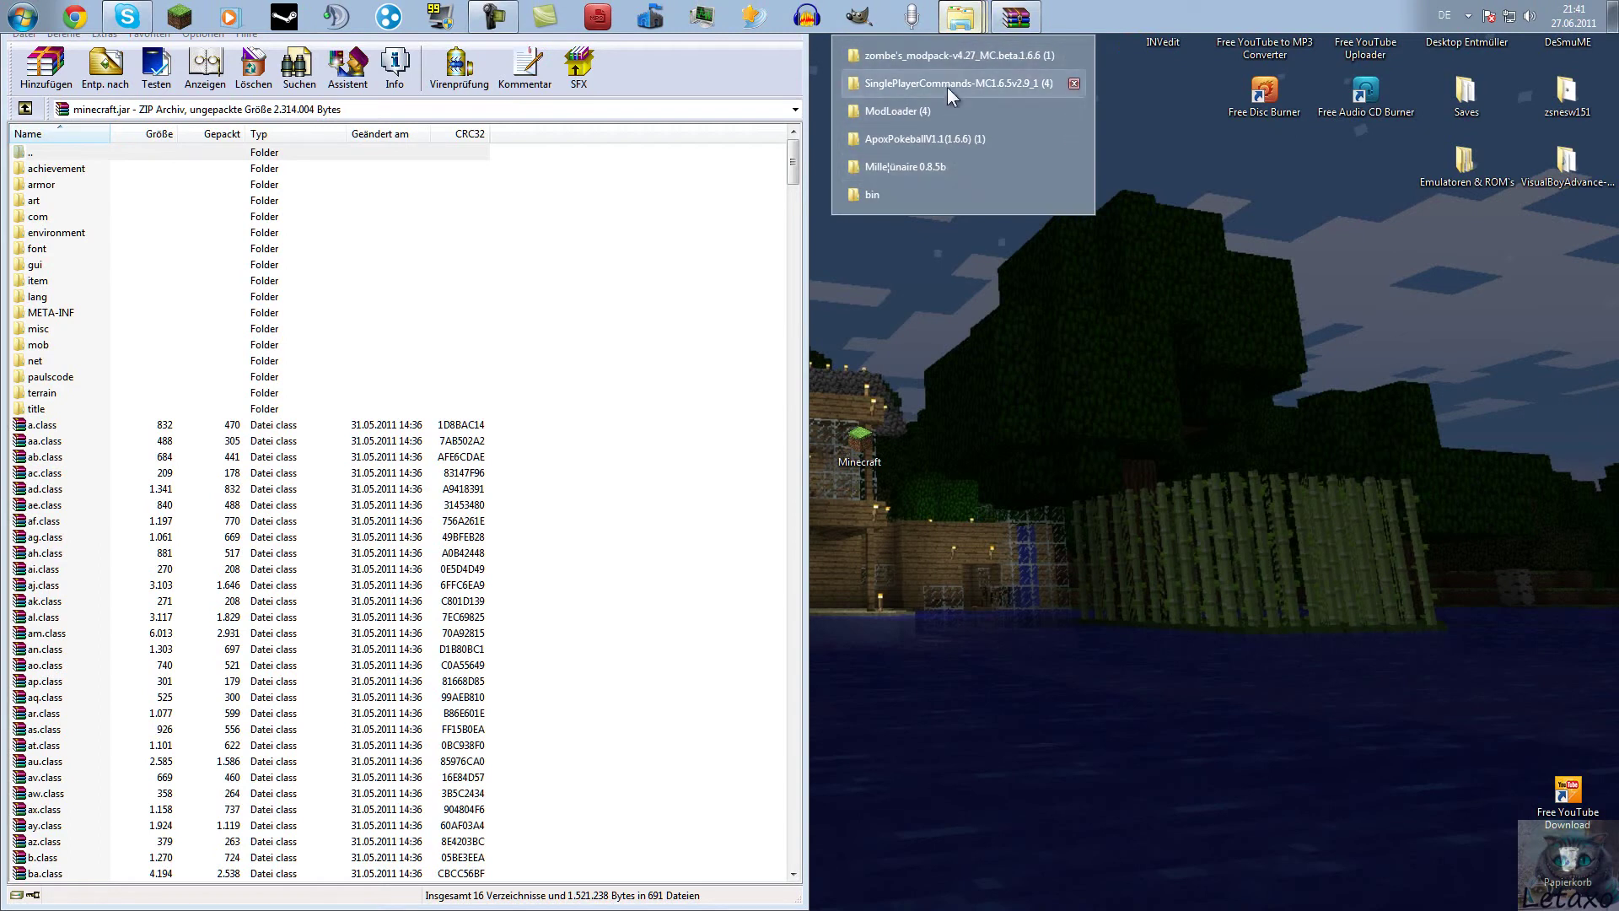
click(948, 87)
drag(878, 202, 1618, 80)
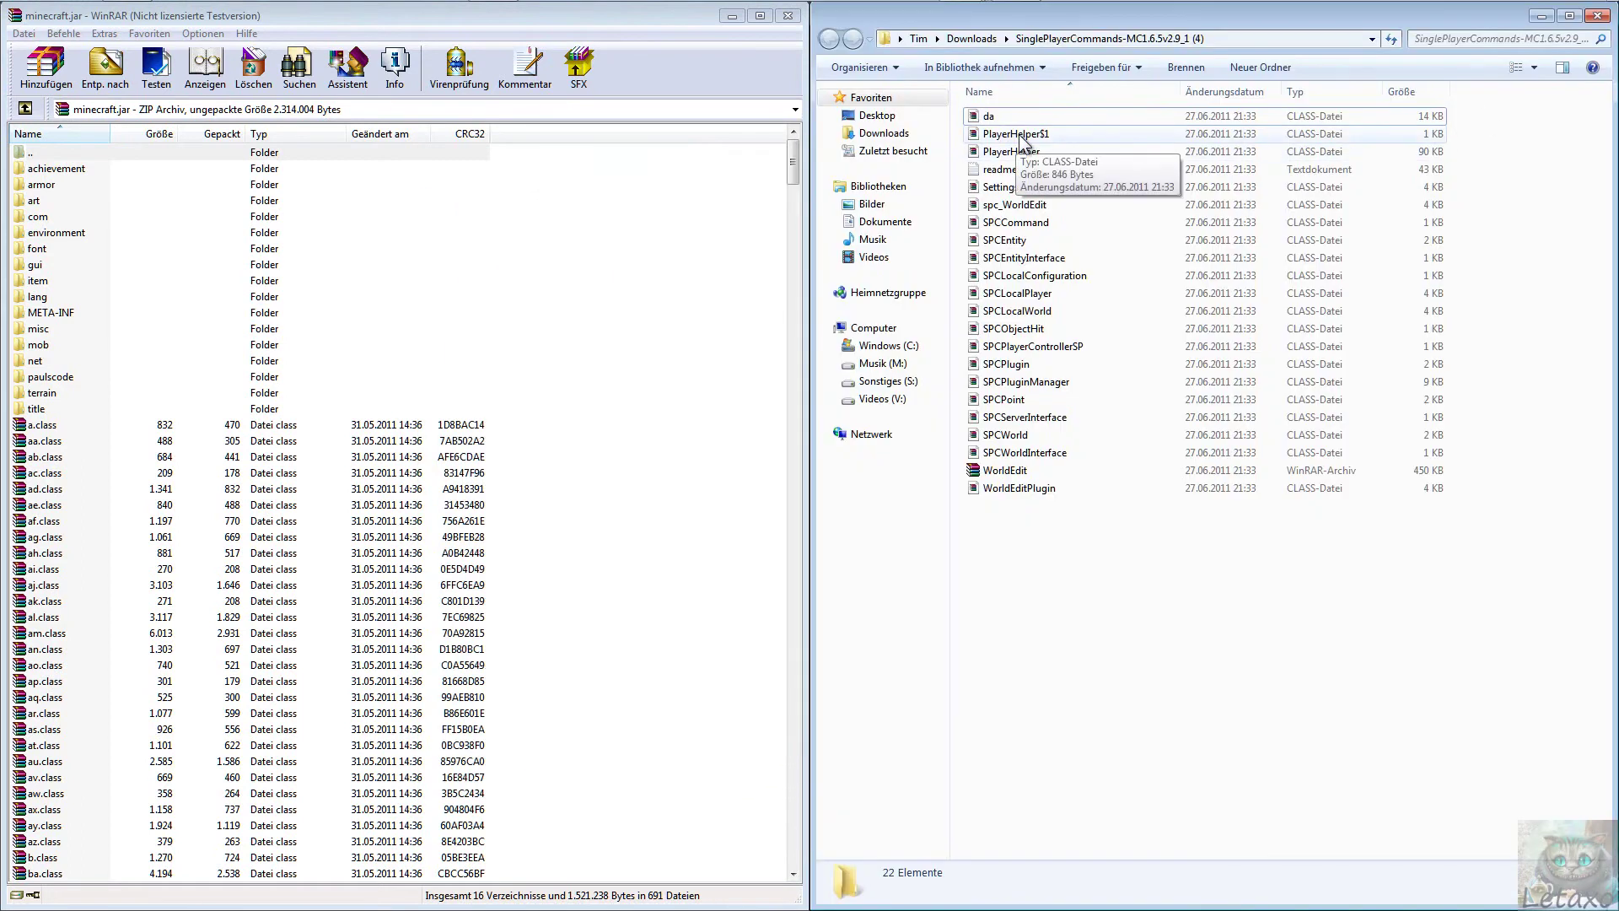
Add all SinglePlayerCommands class files to minecraft.jar with the default archive settings, leaving out the readme and the WorldEdit archive.
click(993, 118)
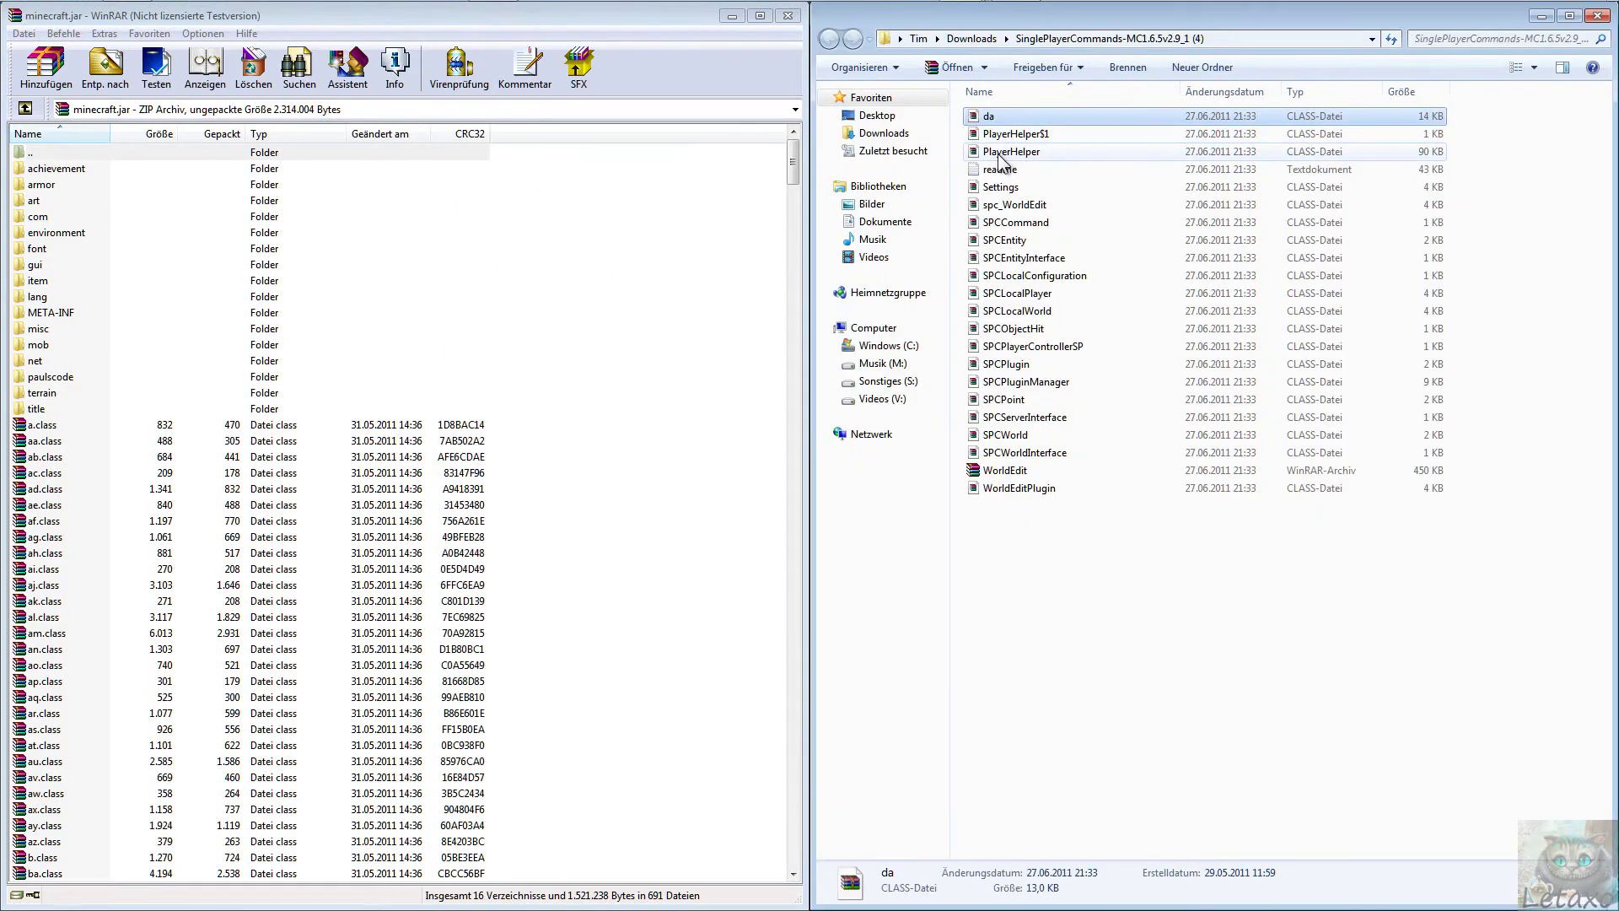
click(1007, 188)
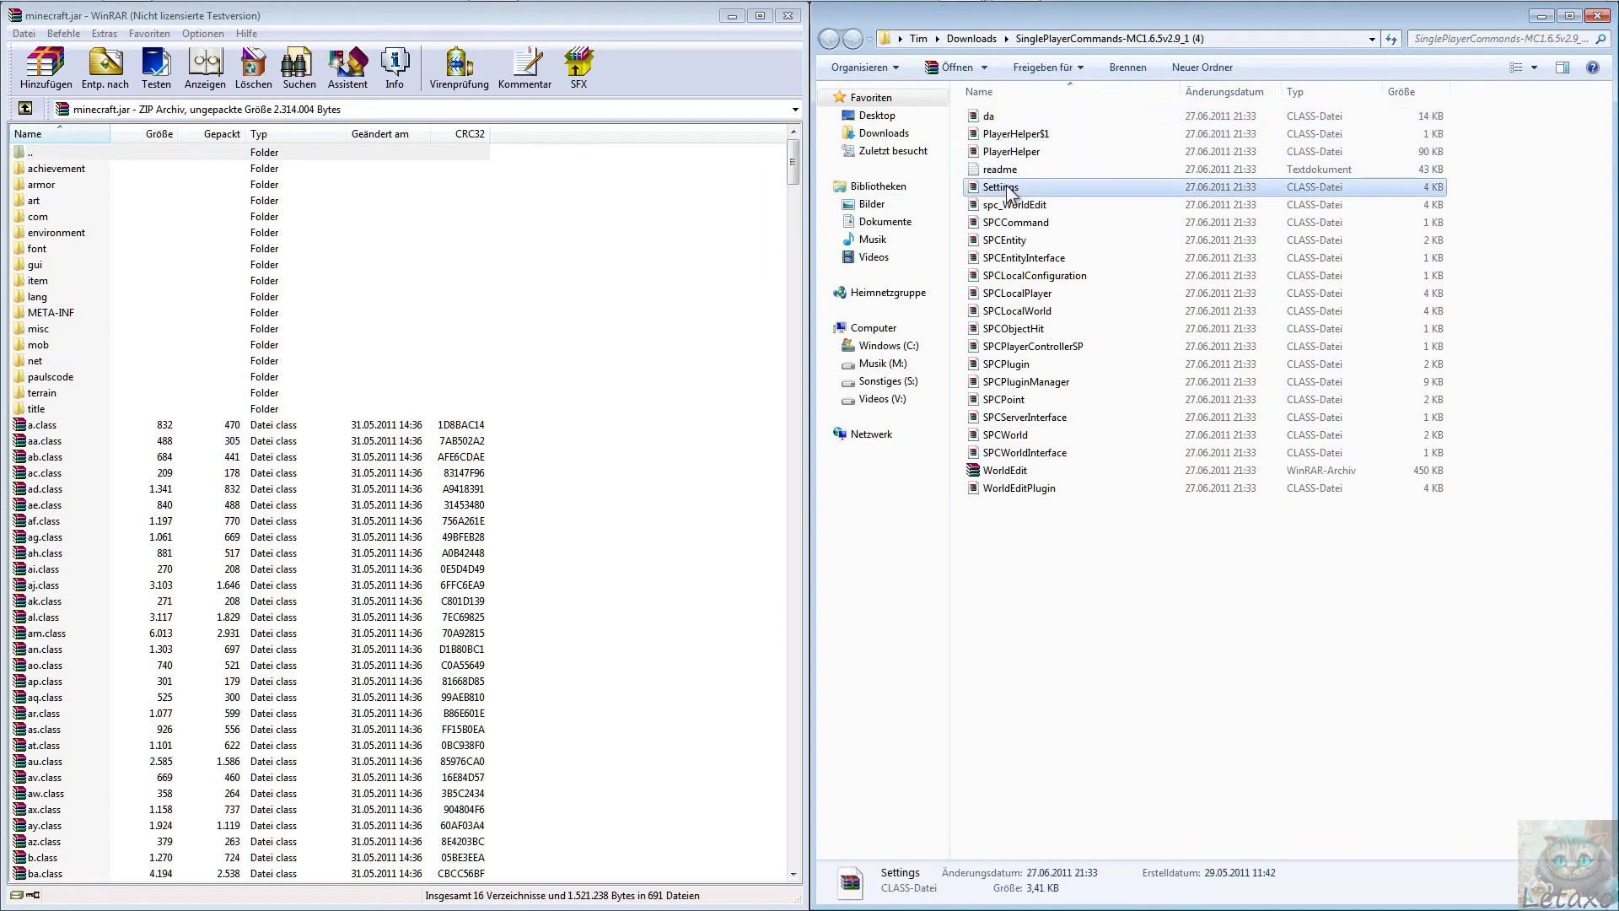
click(1004, 118)
ctrl+click(1007, 154)
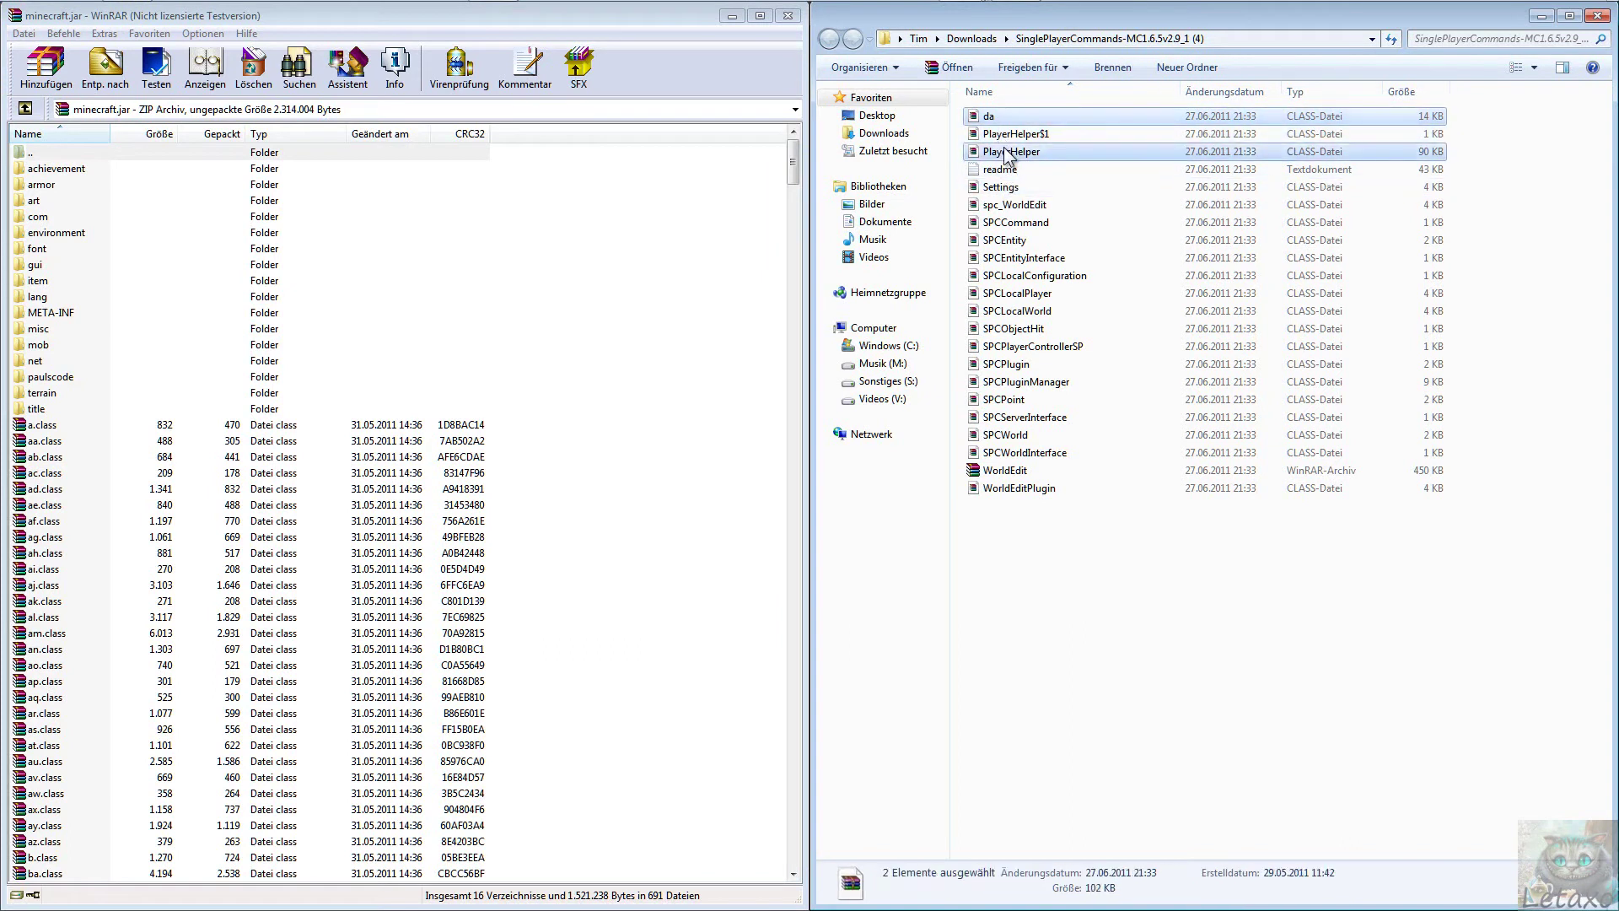
ctrl+click(1005, 136)
ctrl+click(1005, 189)
ctrl+click(1008, 207)
ctrl+click(1010, 224)
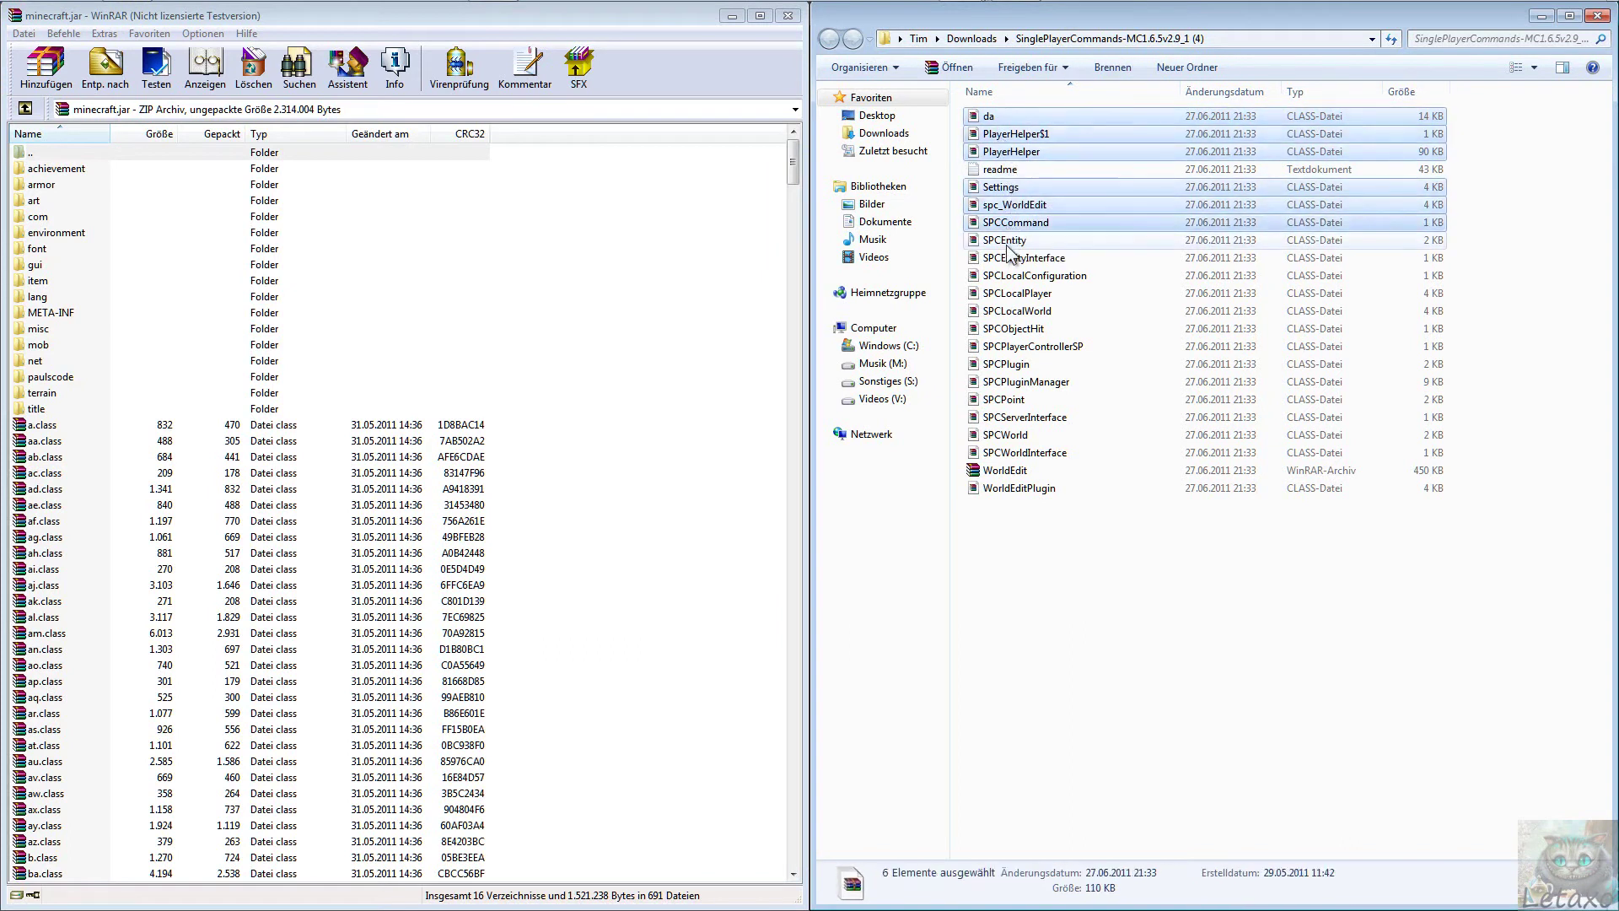
ctrl+click(1009, 242)
ctrl+click(1010, 258)
ctrl+click(1012, 276)
ctrl+click(1014, 292)
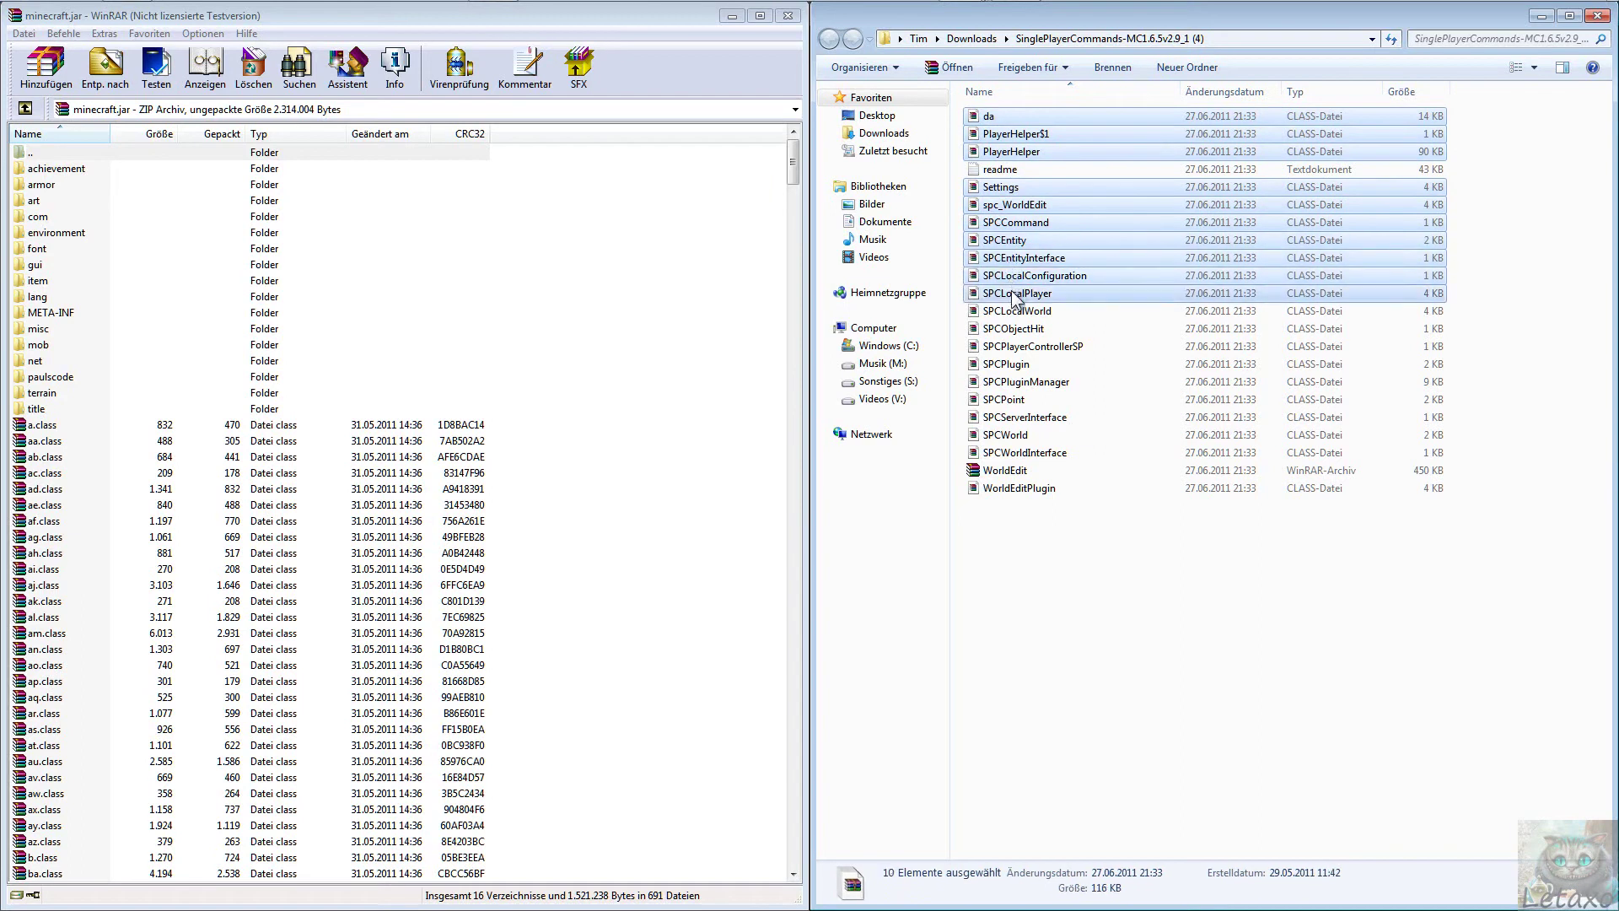
ctrl+click(1016, 311)
ctrl+click(1018, 329)
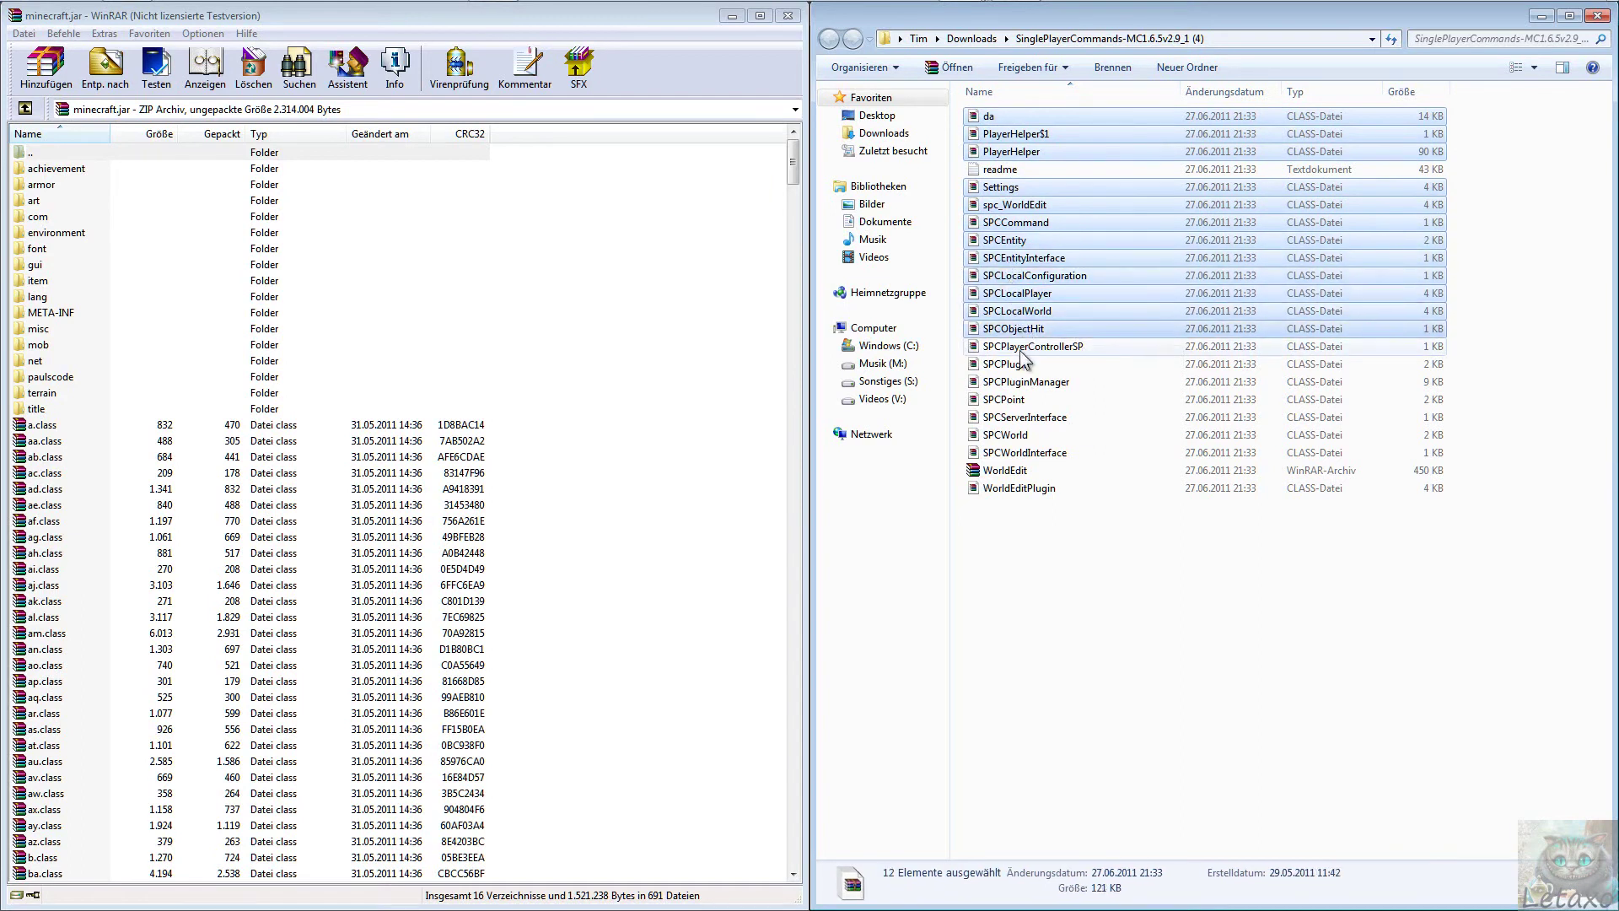
ctrl+click(1020, 346)
ctrl+click(1019, 364)
ctrl+click(1016, 382)
ctrl+click(1015, 400)
ctrl+click(1014, 417)
ctrl+click(1012, 436)
ctrl+click(1014, 452)
ctrl+click(1016, 488)
ctrl+click(1005, 470)
drag(1036, 386, 626, 563)
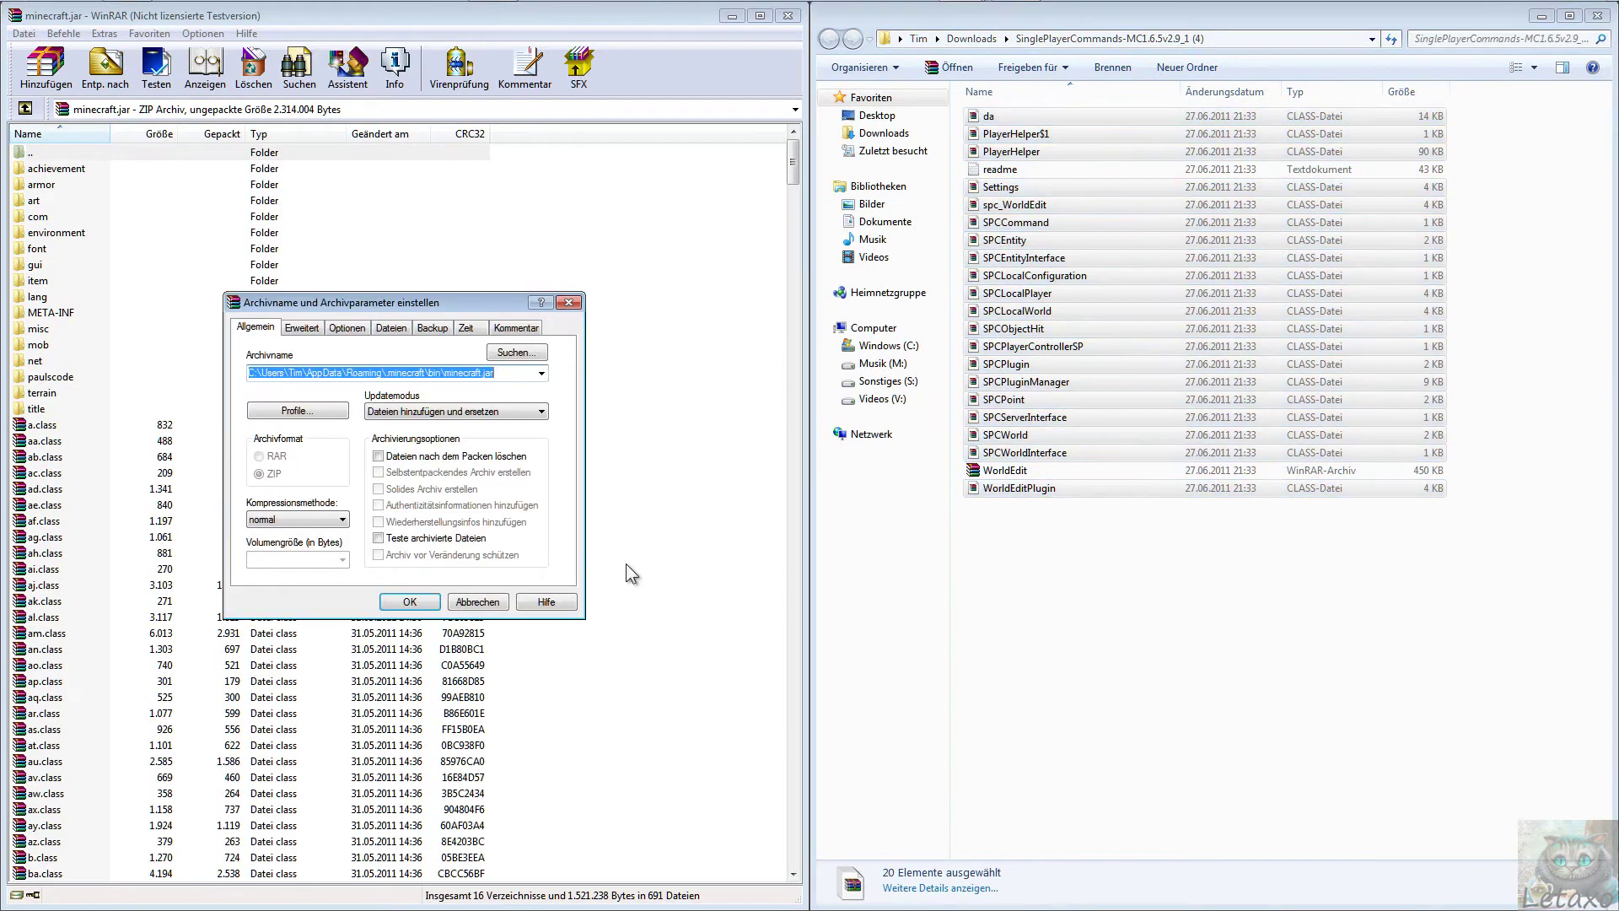
click(431, 599)
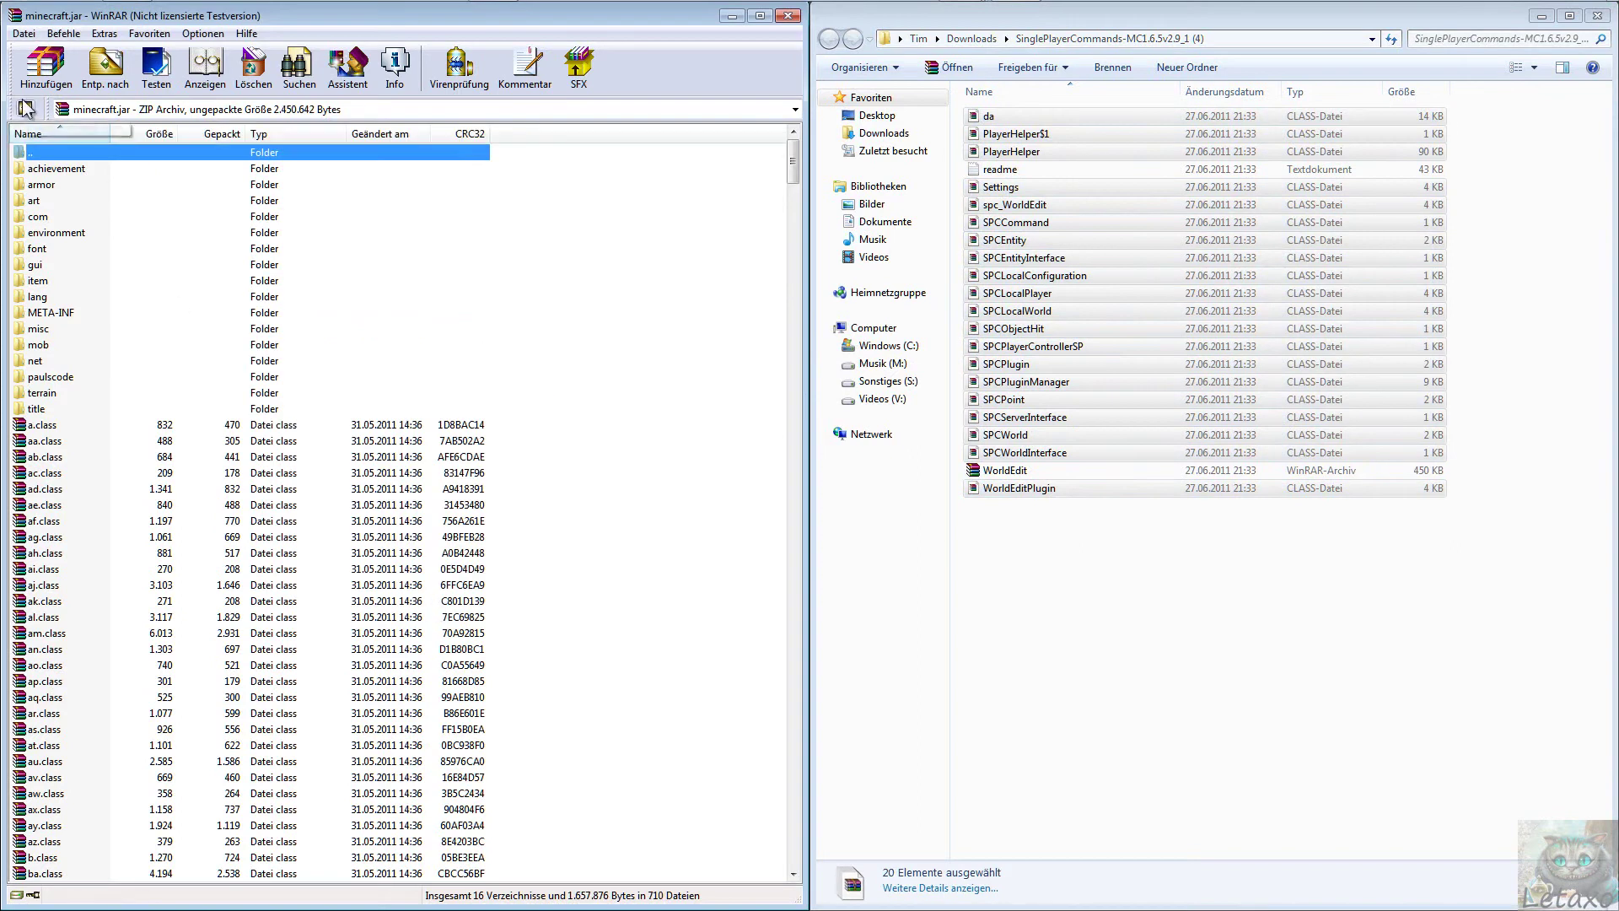
Minimize the archive window, move the WorldEdit archive into .minecraft\bin, and minimize the SinglePlayerCommands folder.
click(731, 17)
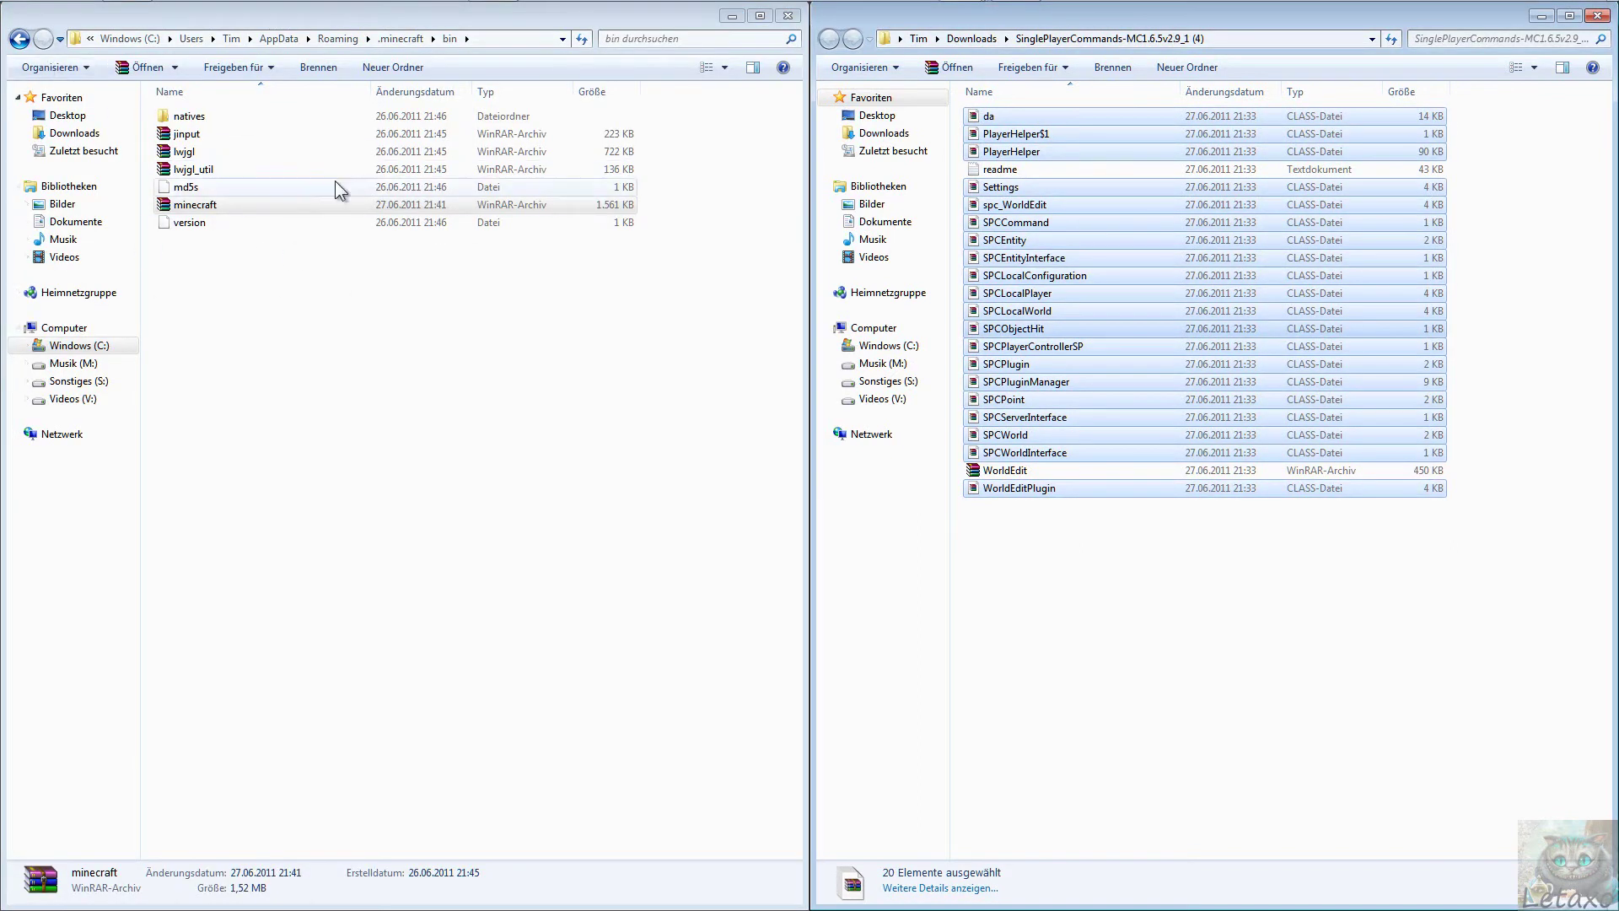
click(1021, 504)
drag(1007, 470, 319, 365)
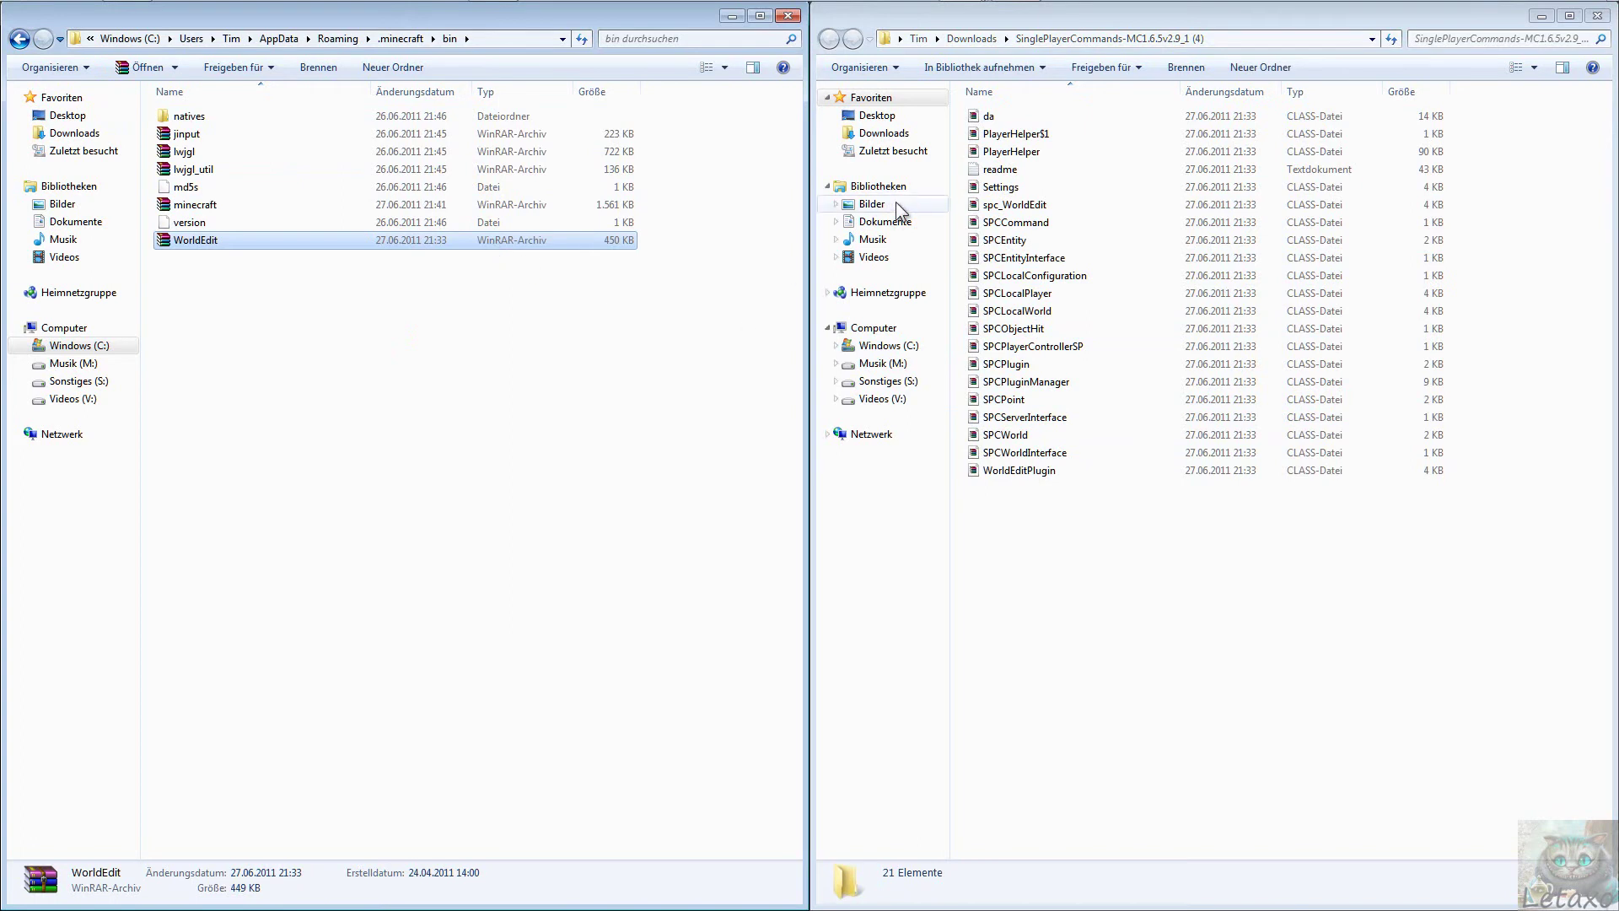
click(833, 47)
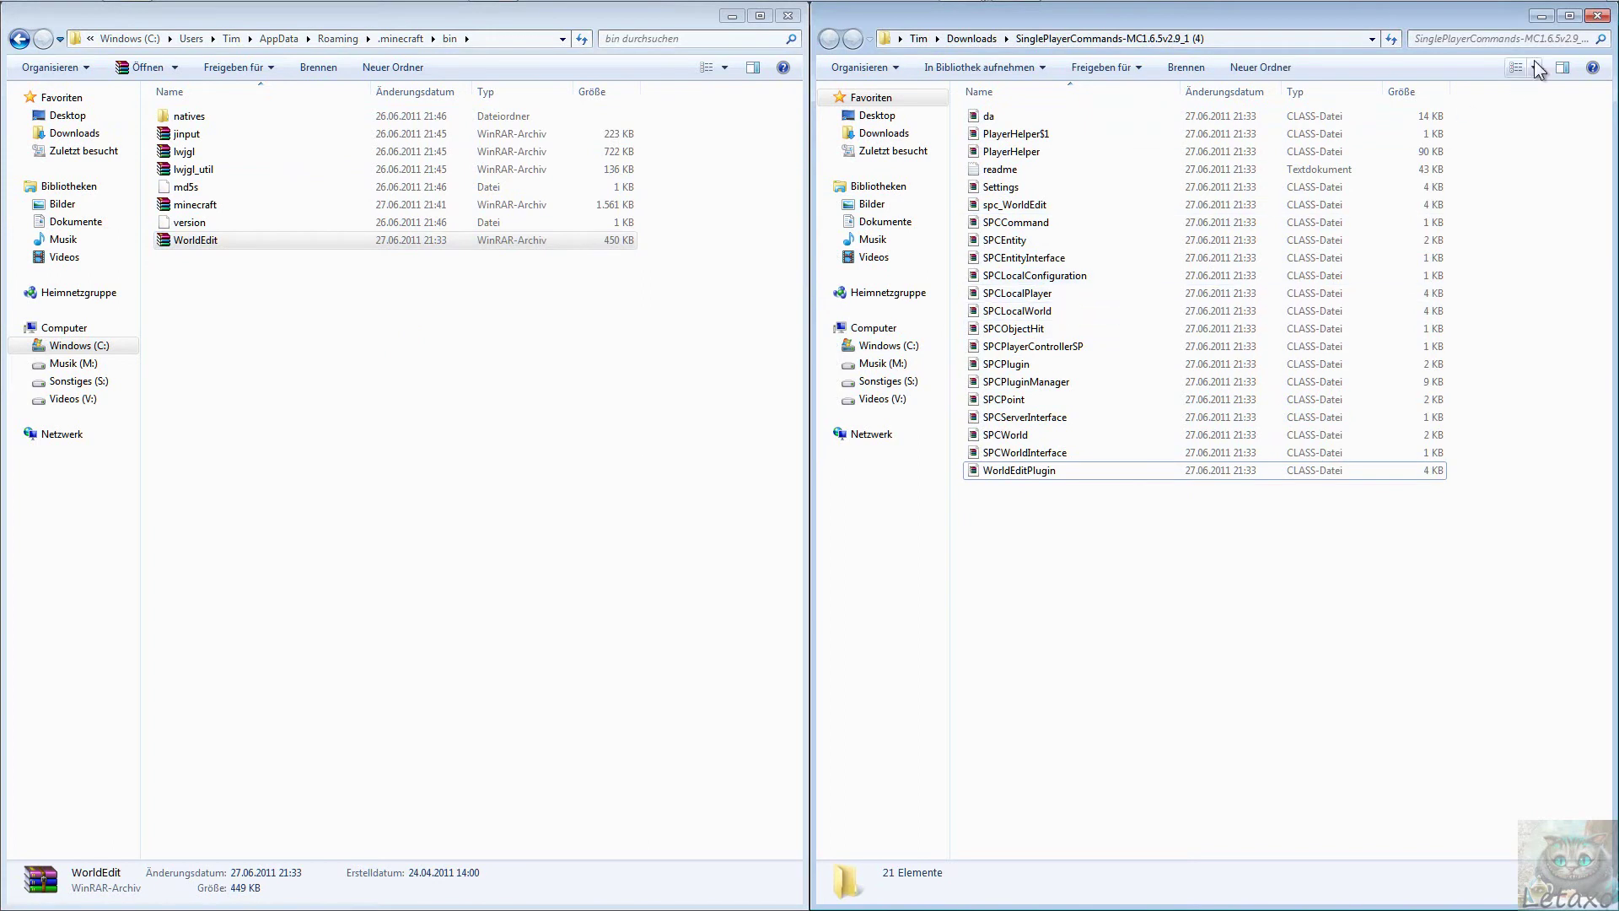
click(1541, 16)
Bring up the ApoxPokeballV1.1(1.6.6) (1) folder and place it beside the restored minecraft.jar archive window.
right_click(954, 10)
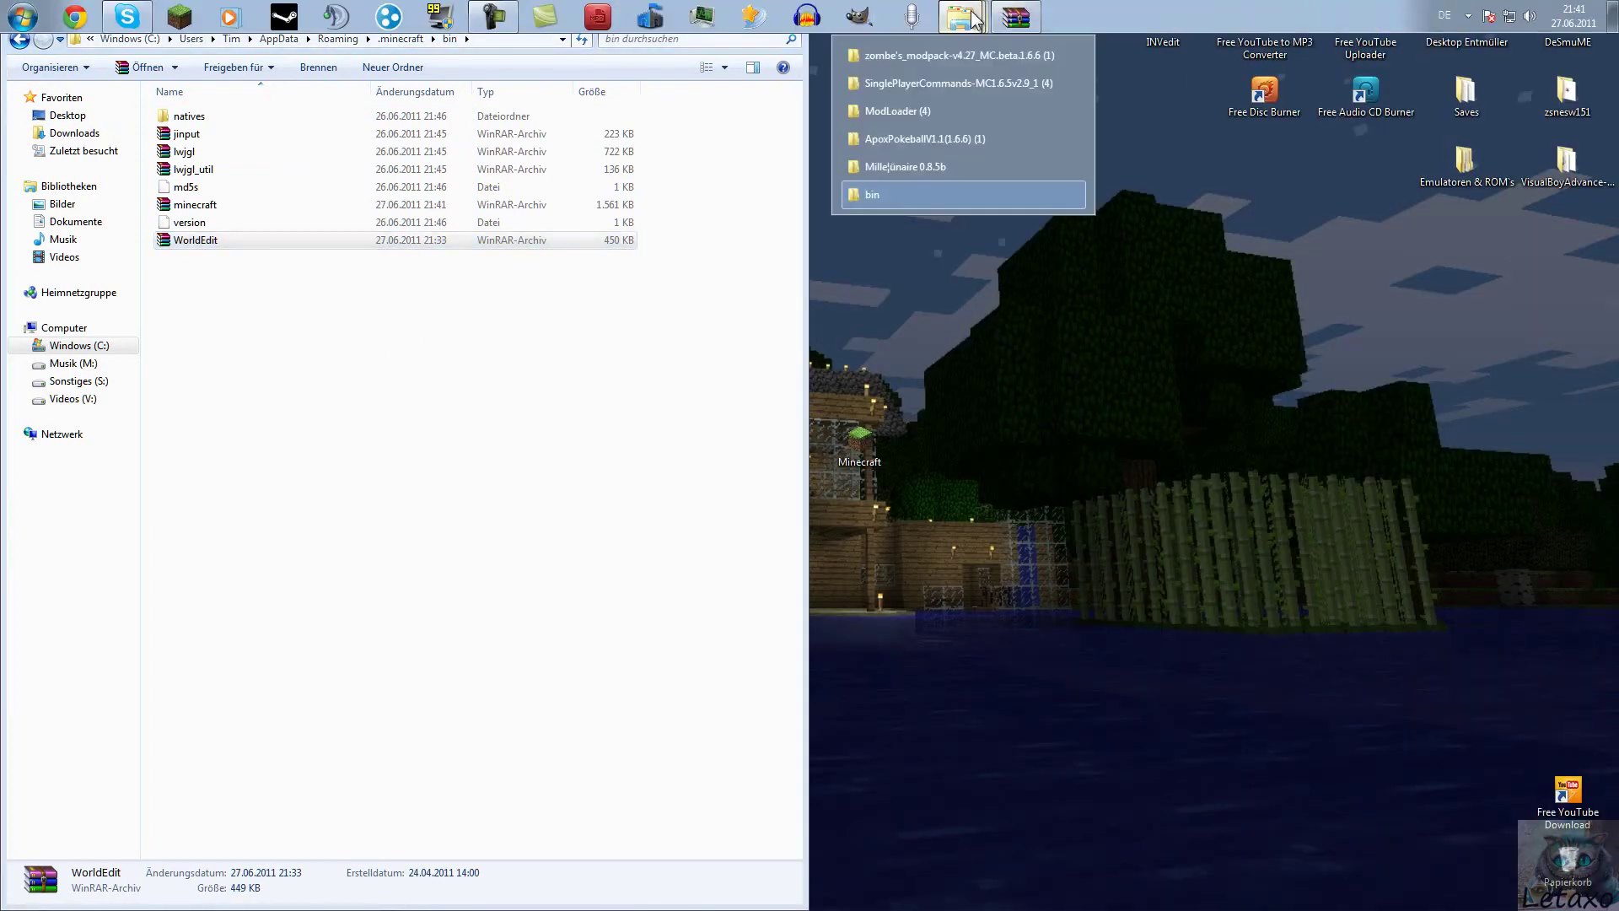
click(938, 138)
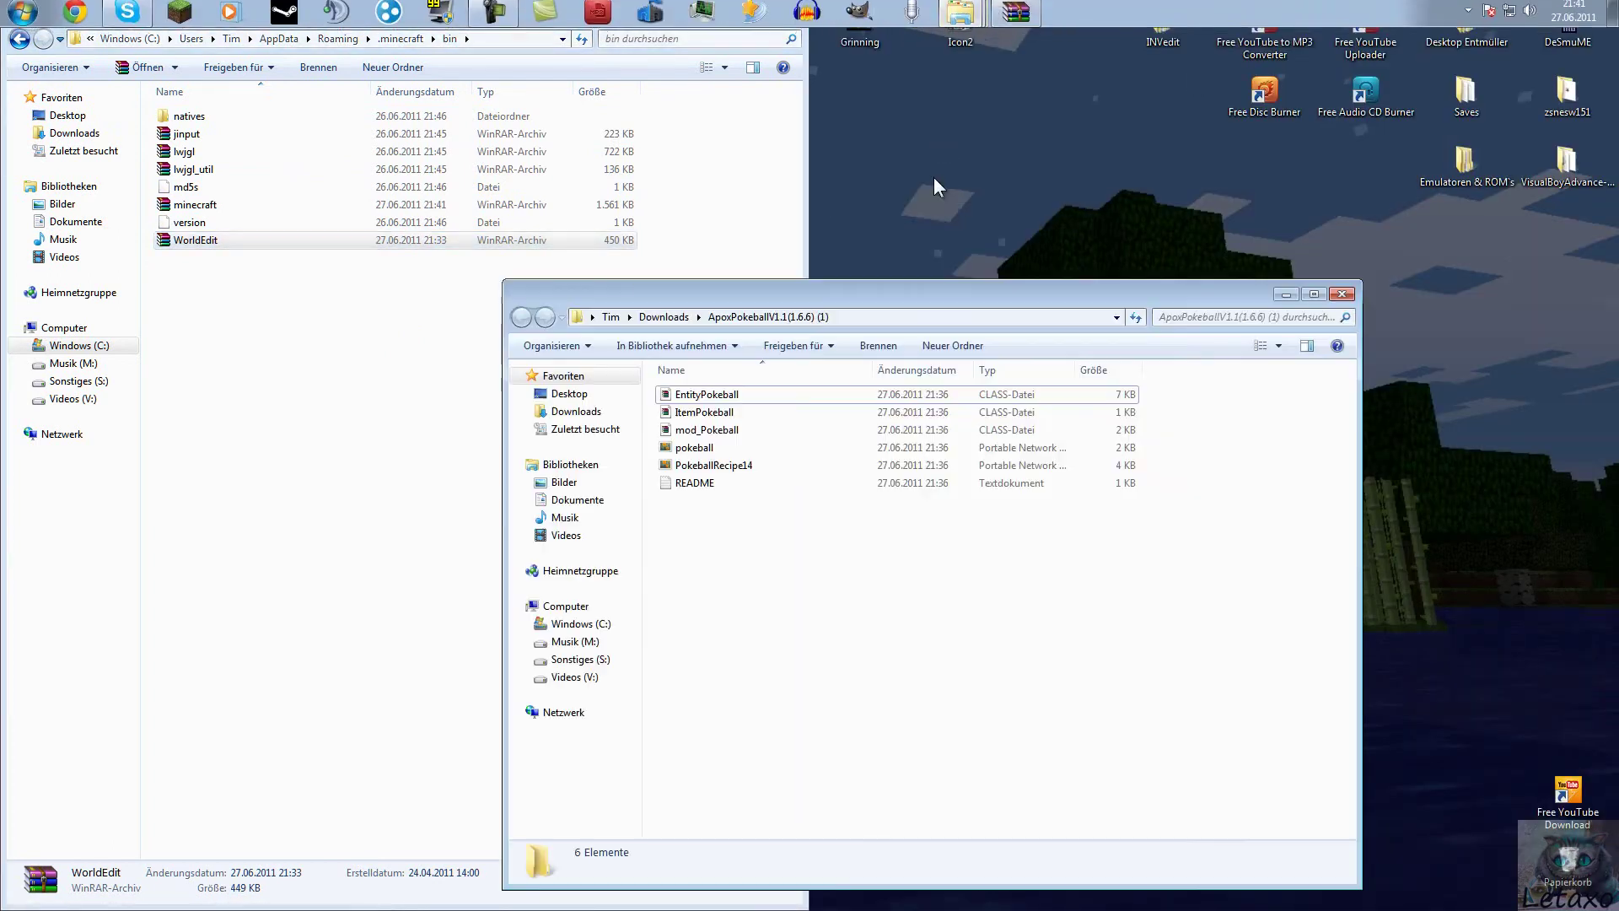
drag(907, 301, 1618, 181)
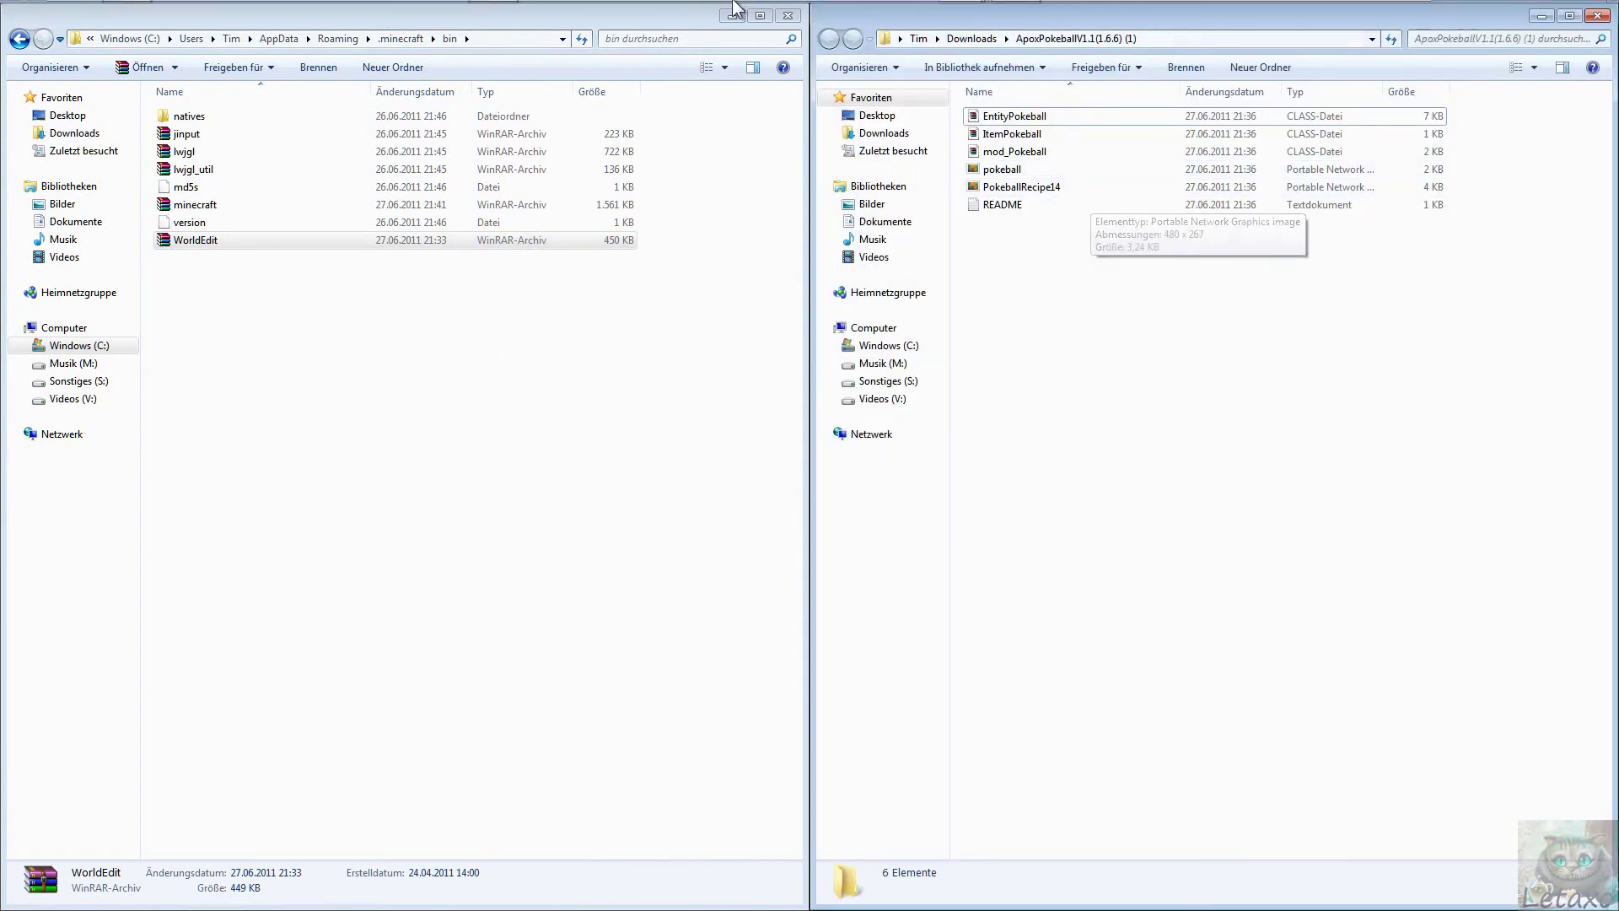
click(1015, 17)
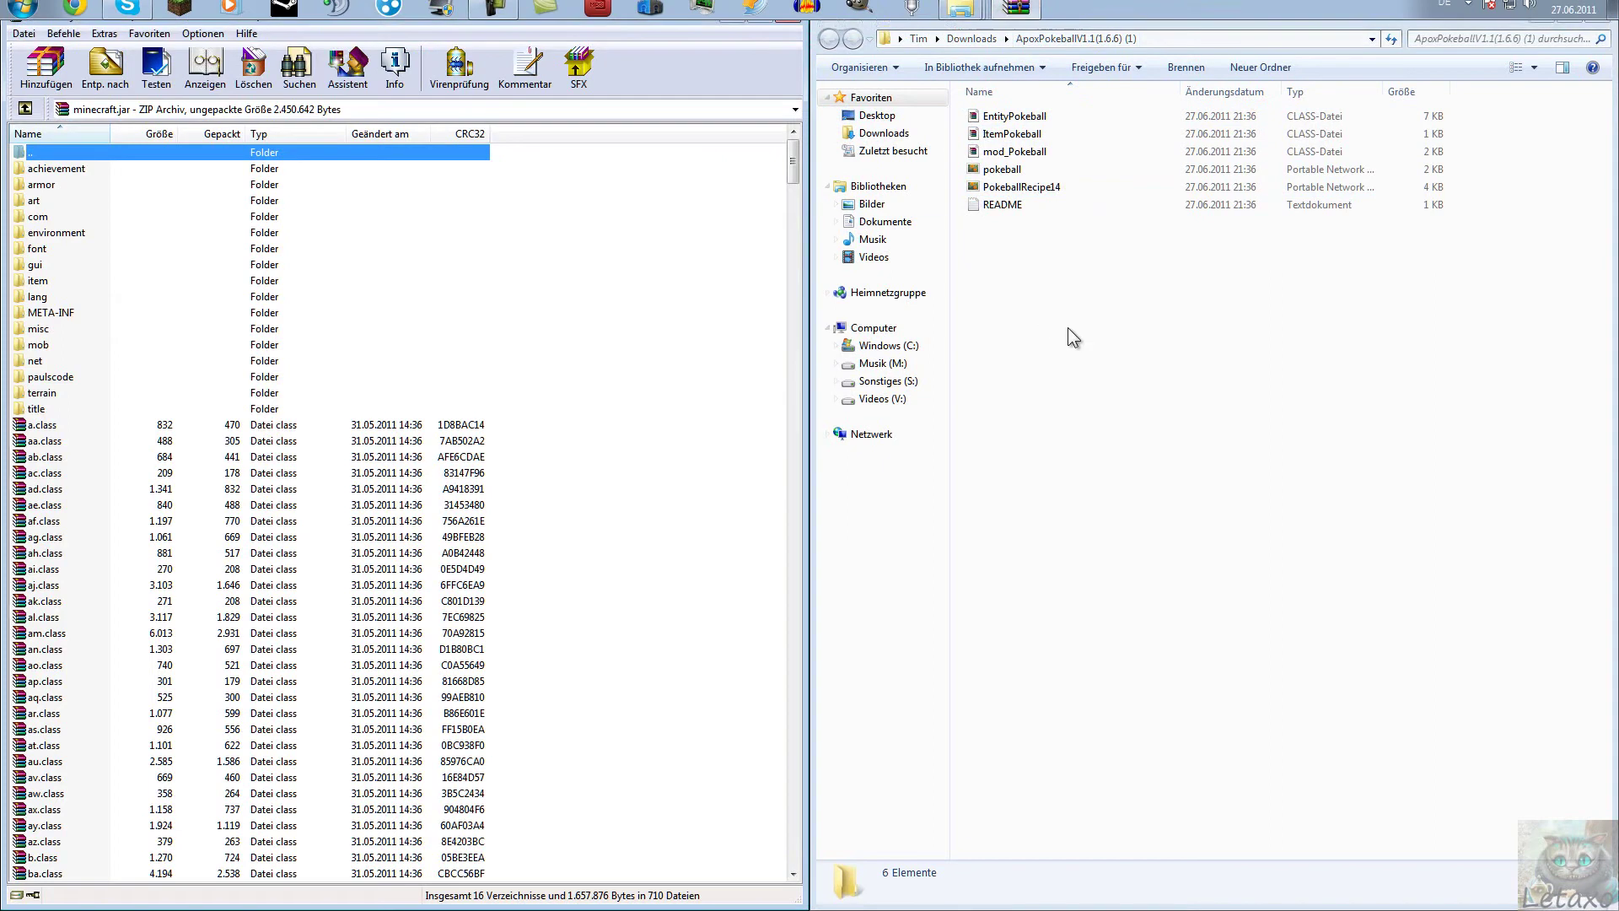
Add the three Pokeball class files and both PNG images to minecraft.jar with the default archive settings, leaving out the README.
drag(1488, 104, 1354, 189)
drag(1151, 154, 595, 619)
click(421, 604)
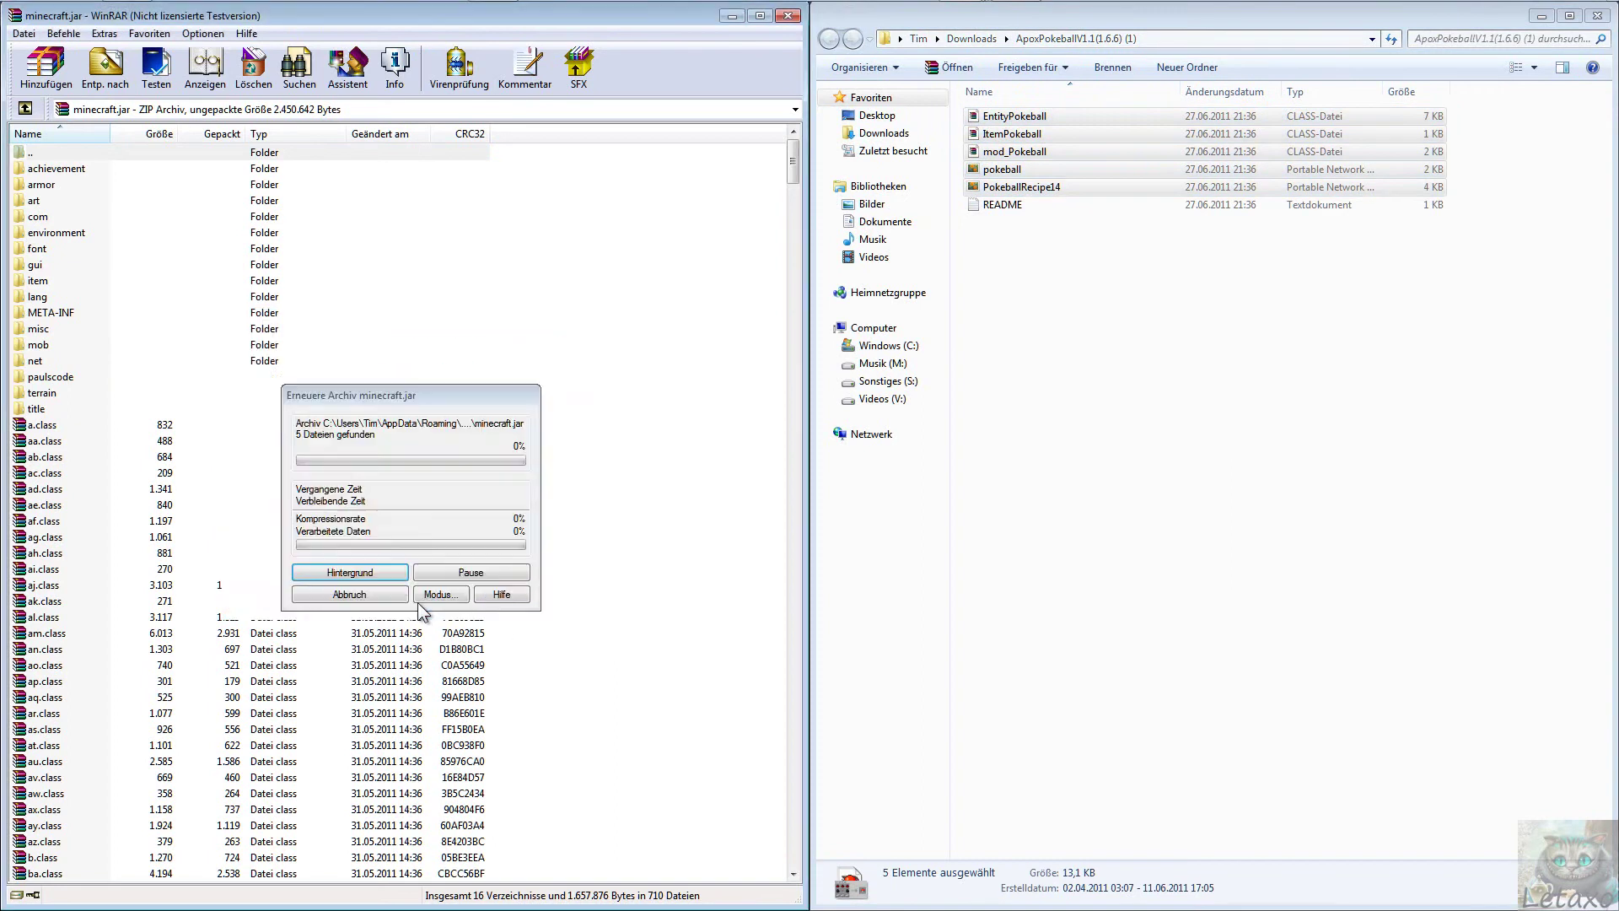
Delete the META-INF folder from minecraft.jar and confirm the deletion.
right_click(53, 316)
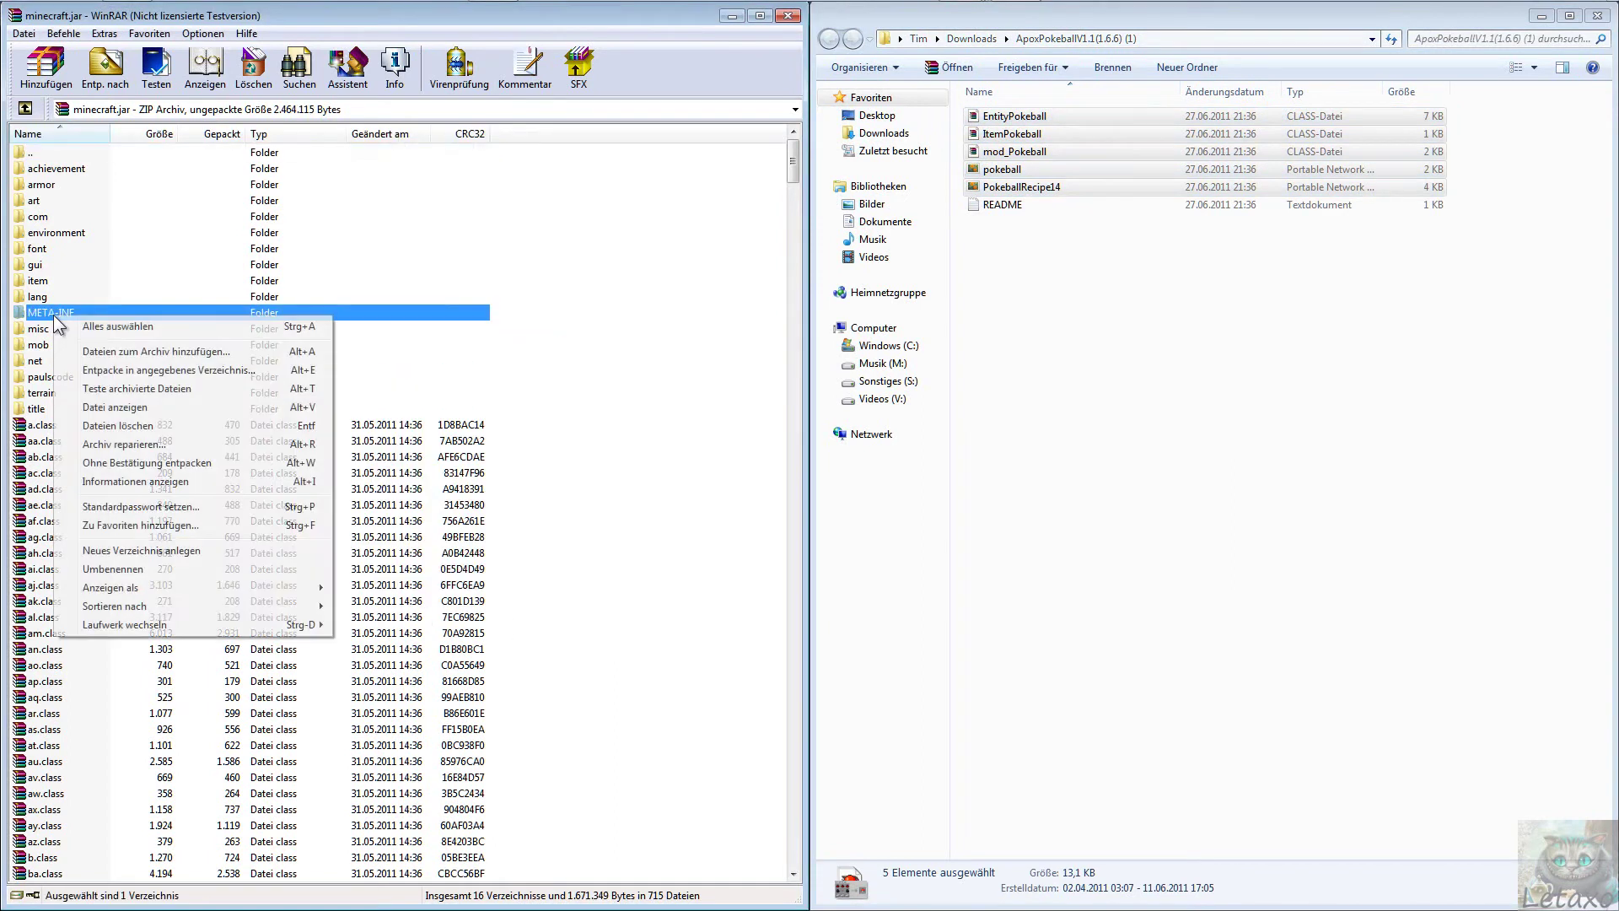
click(104, 426)
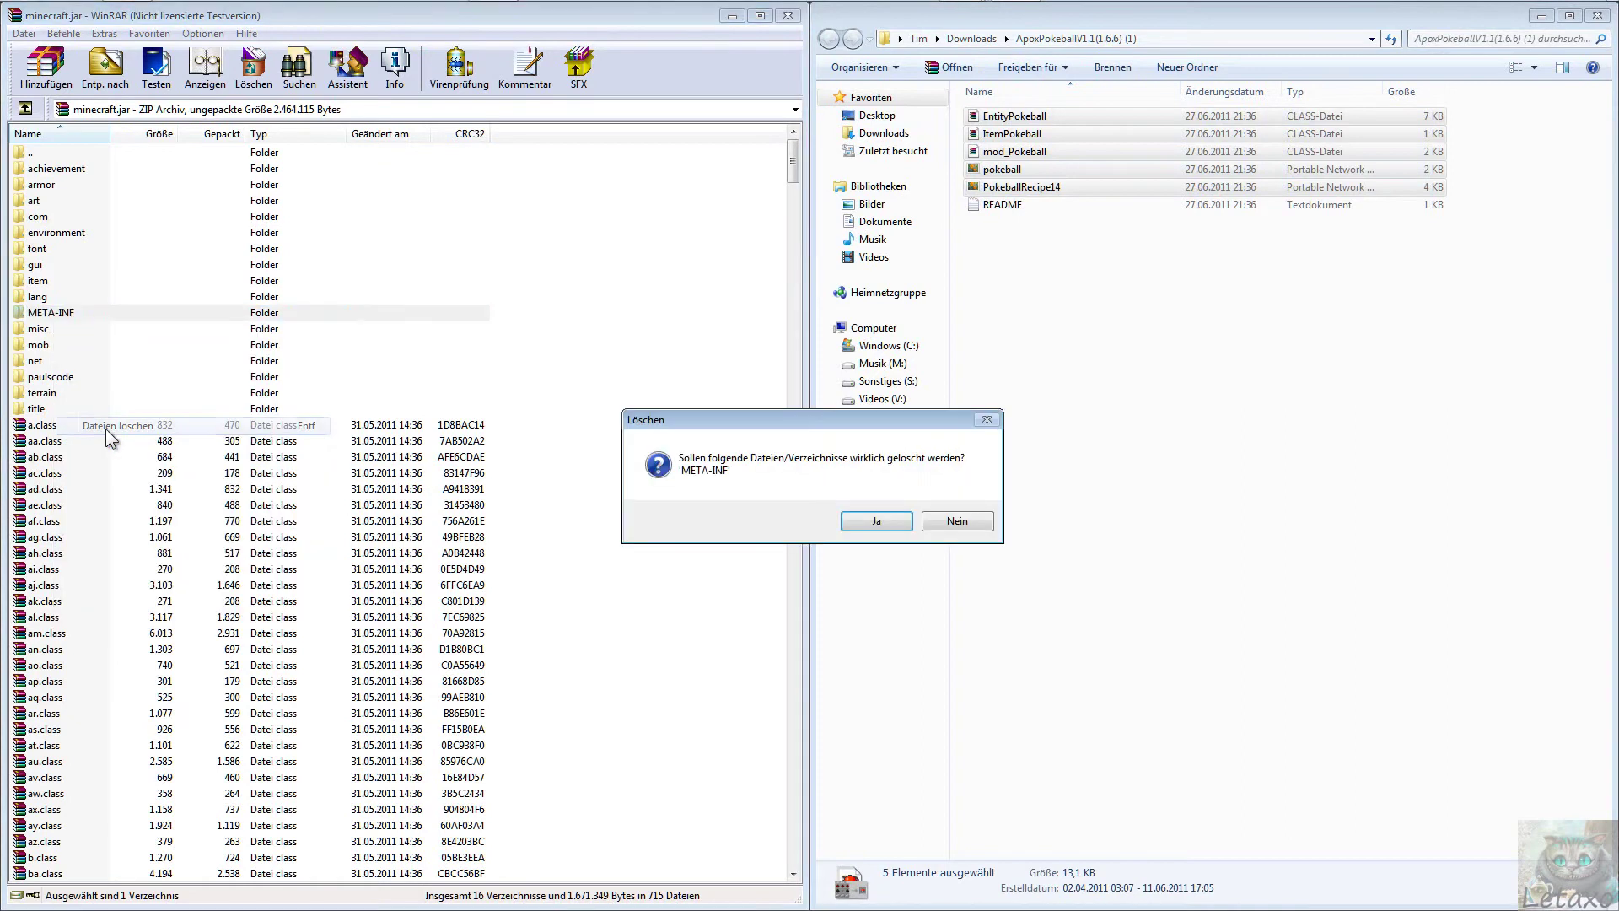
click(889, 525)
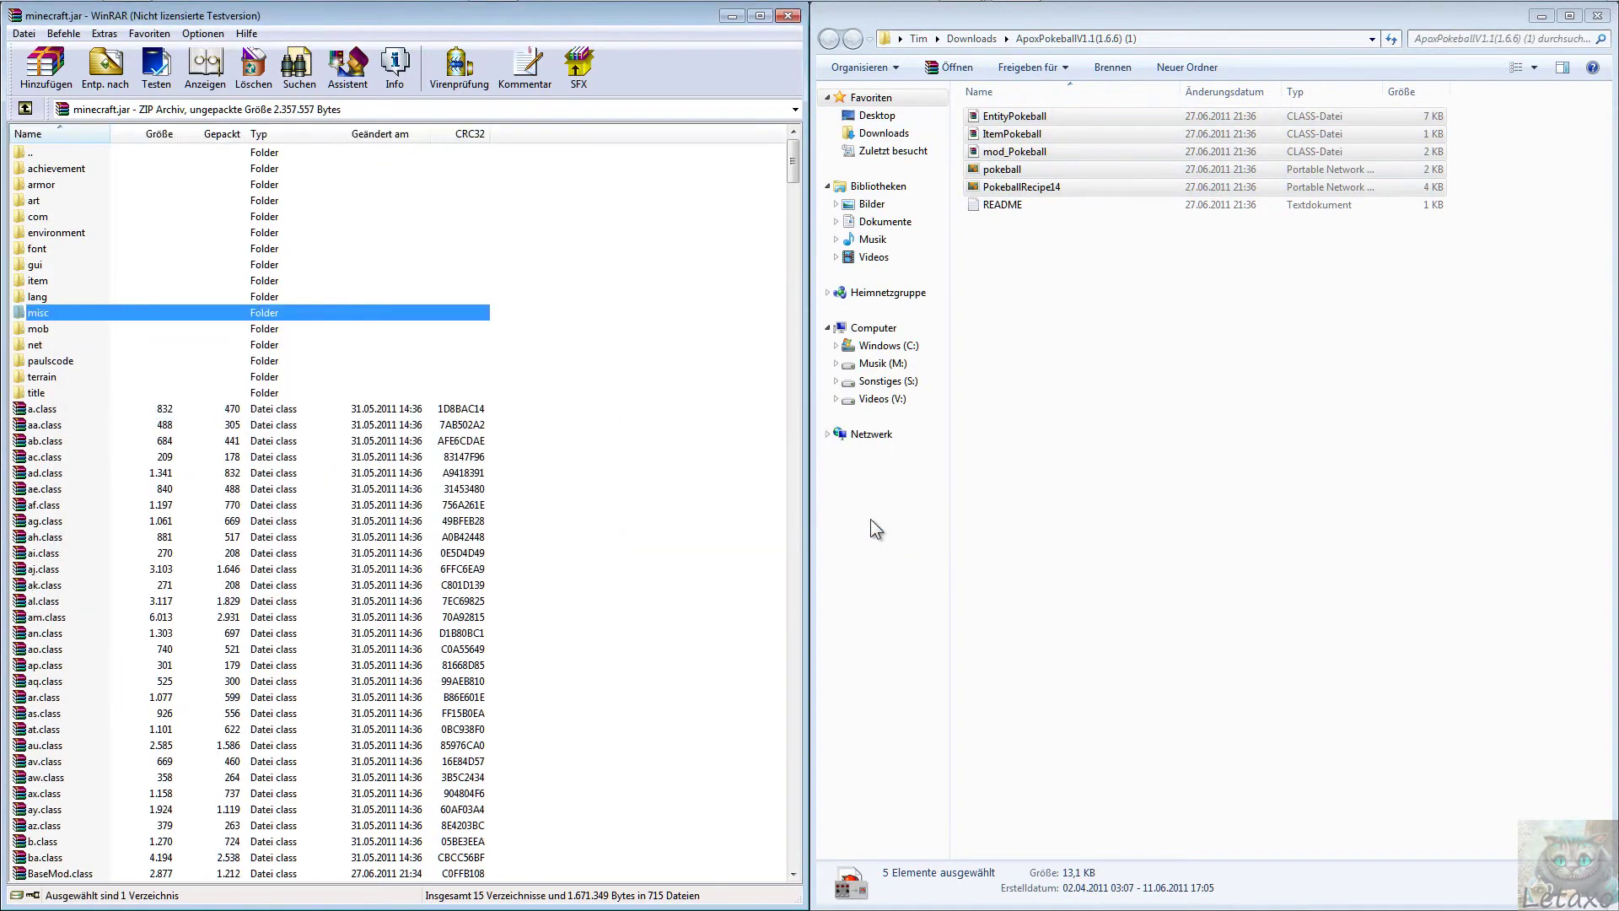
Close the minecraft.jar archive, the bin folder and the ApoxPokeball folder.
click(787, 16)
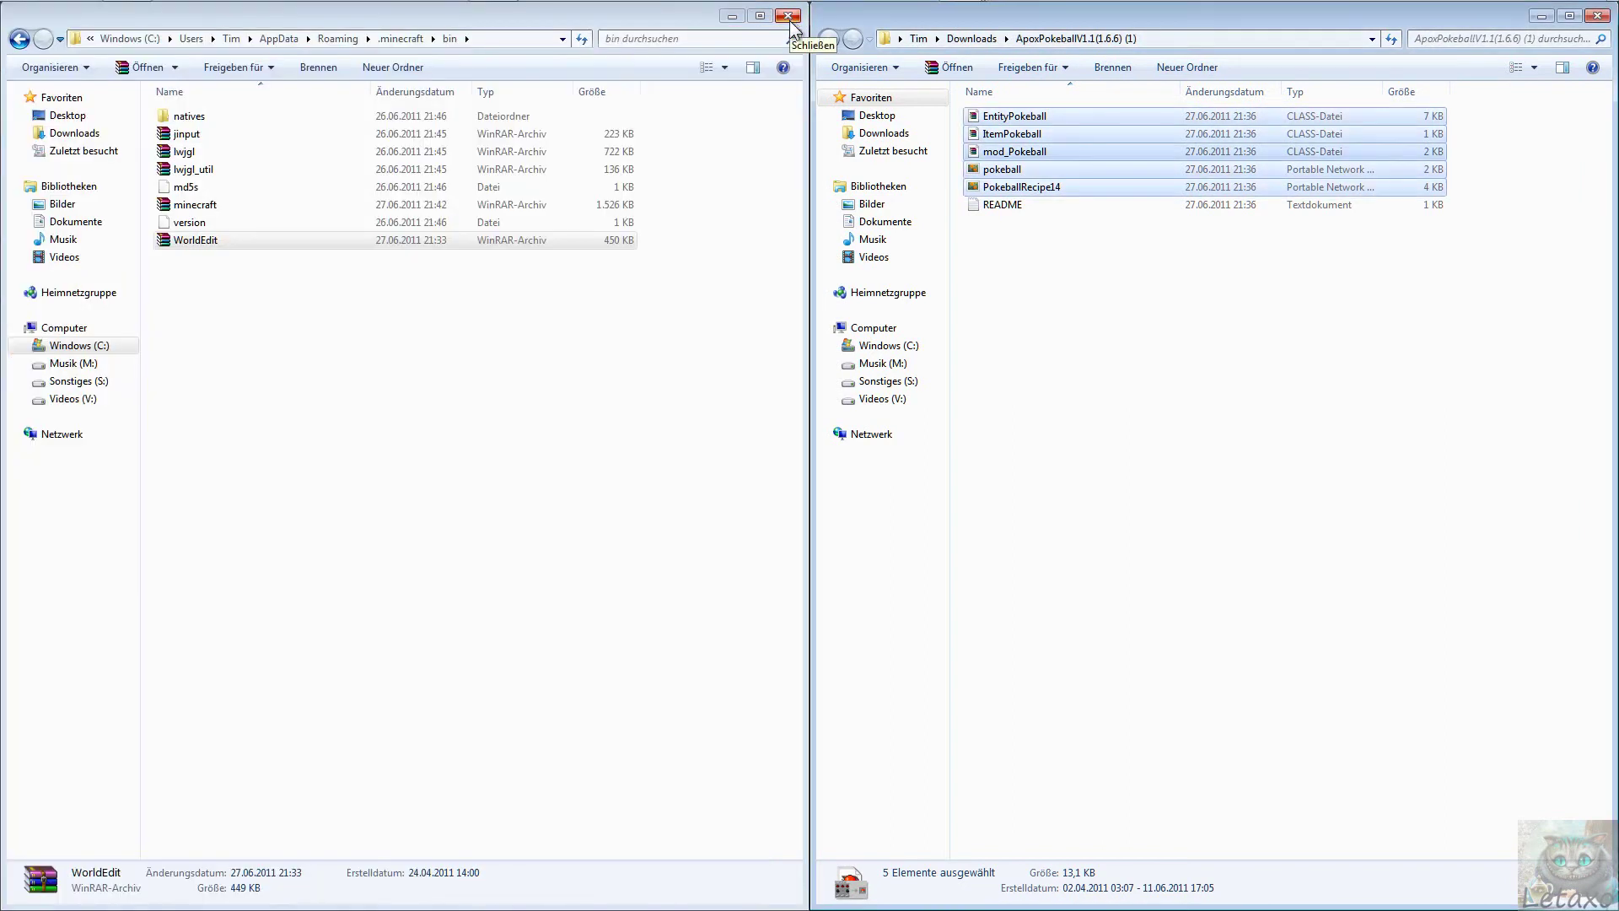
click(789, 18)
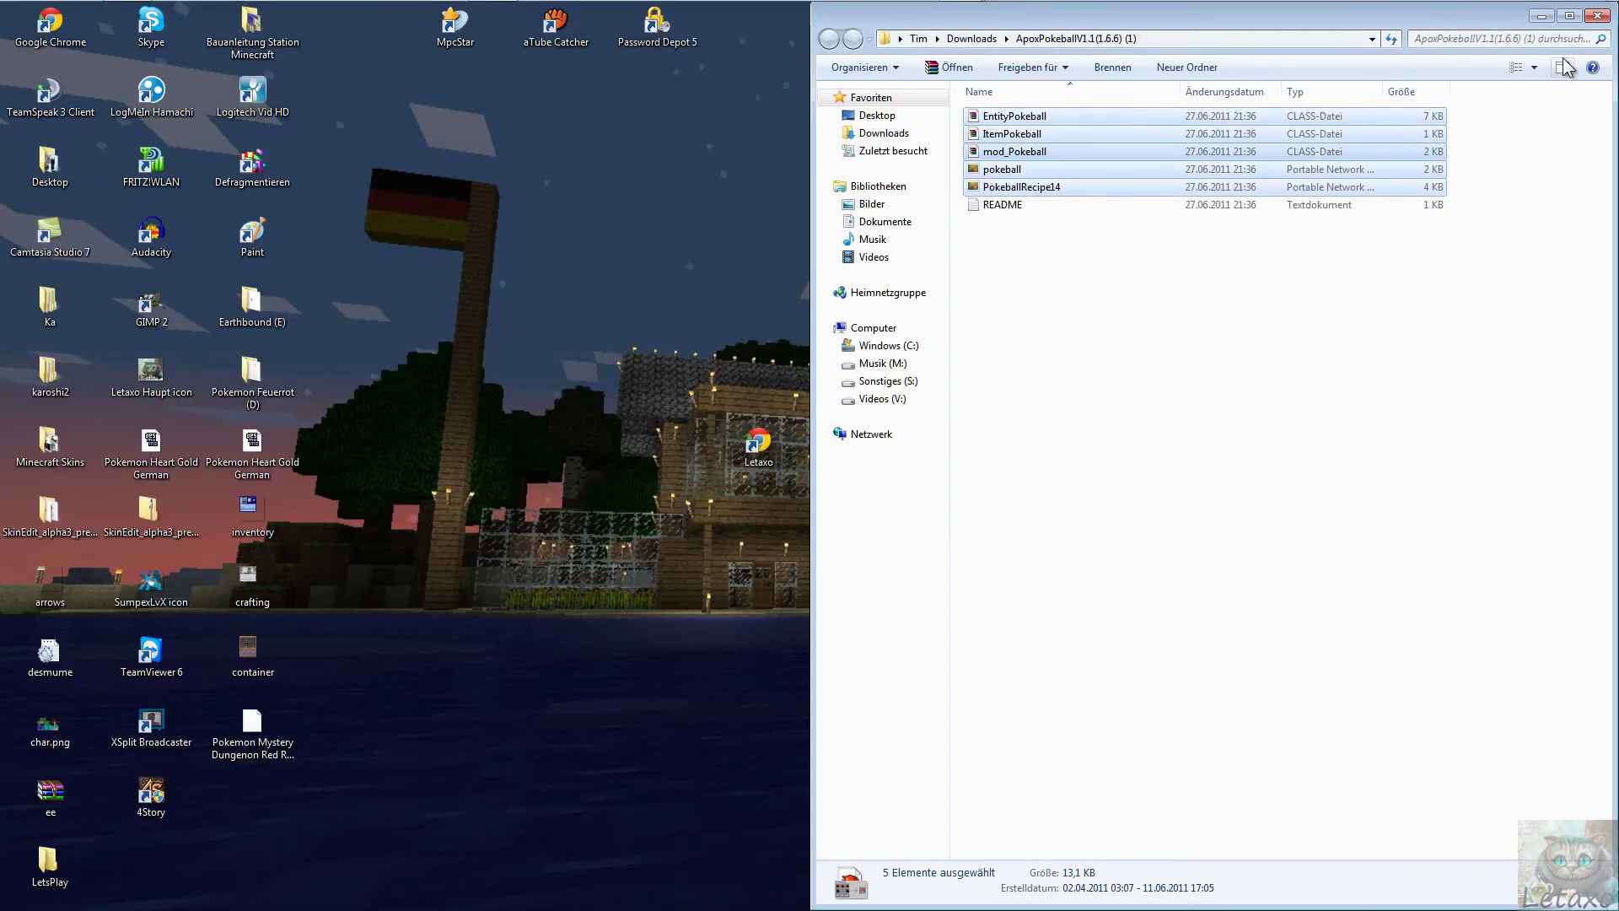
click(1598, 16)
Launch Minecraft from the desktop, log in with the remembered credentials to test the mods, and close the game.
double_click(843, 447)
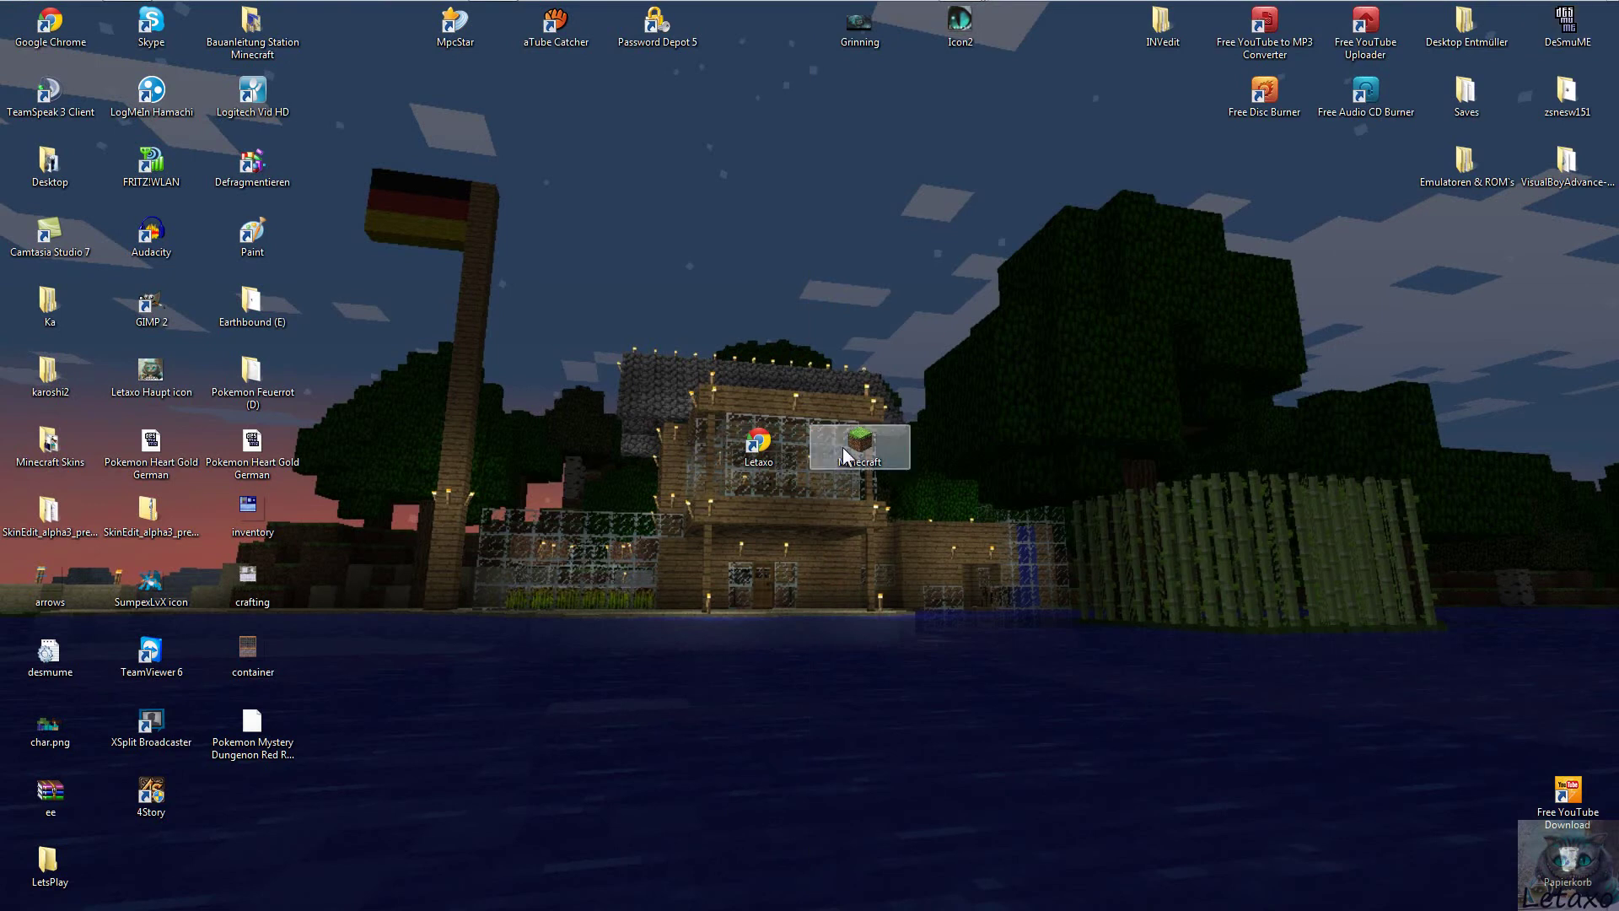
click(868, 475)
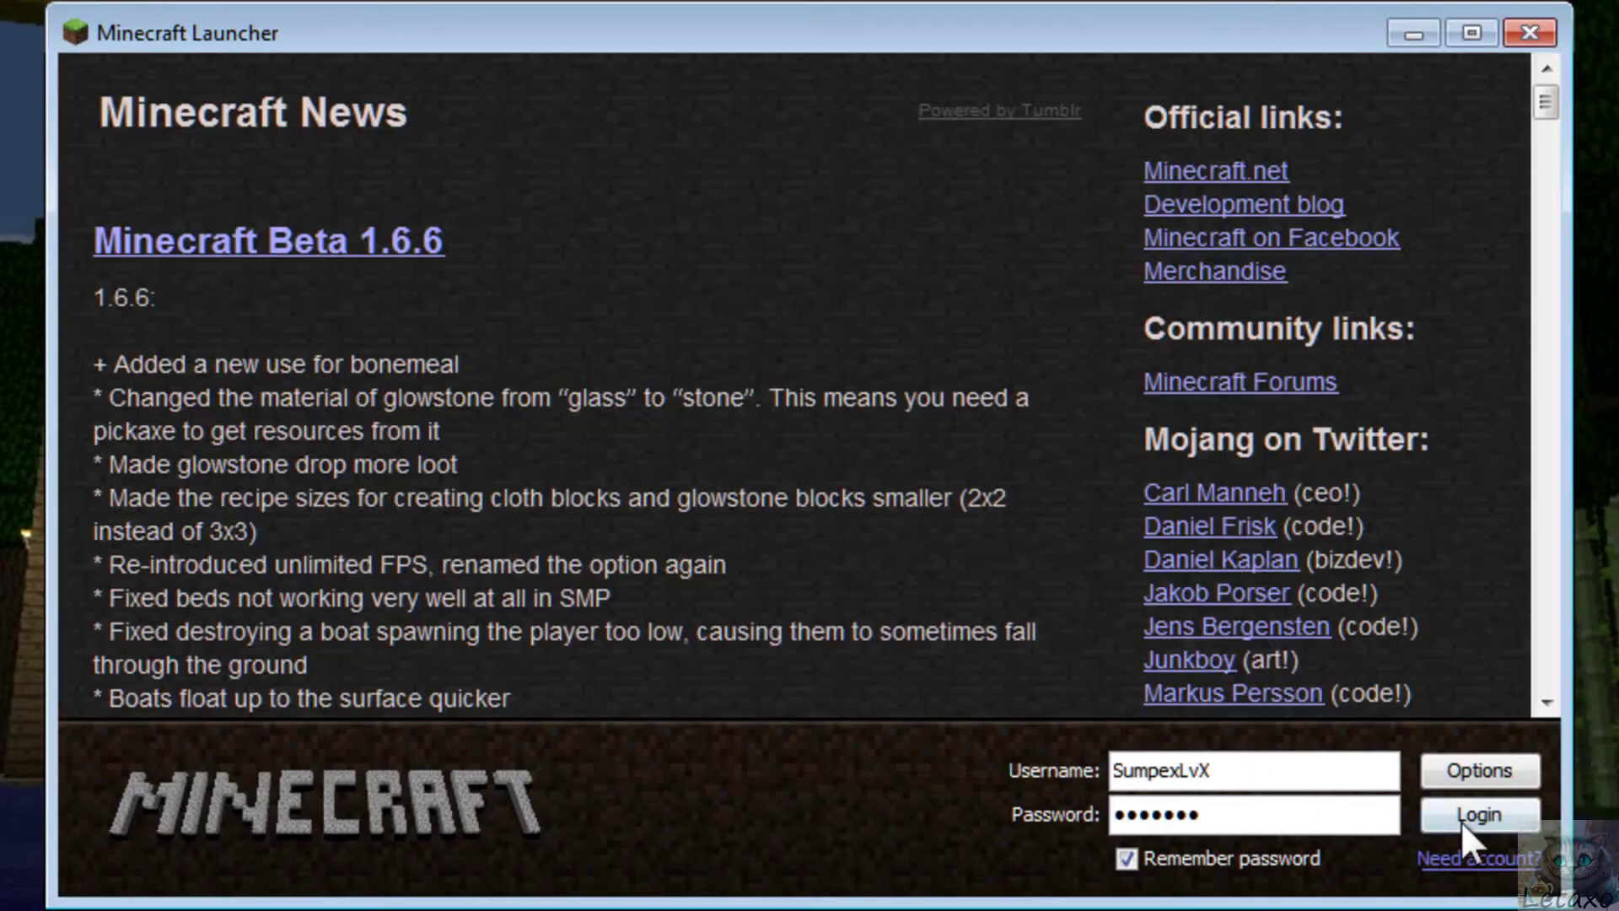
click(1461, 822)
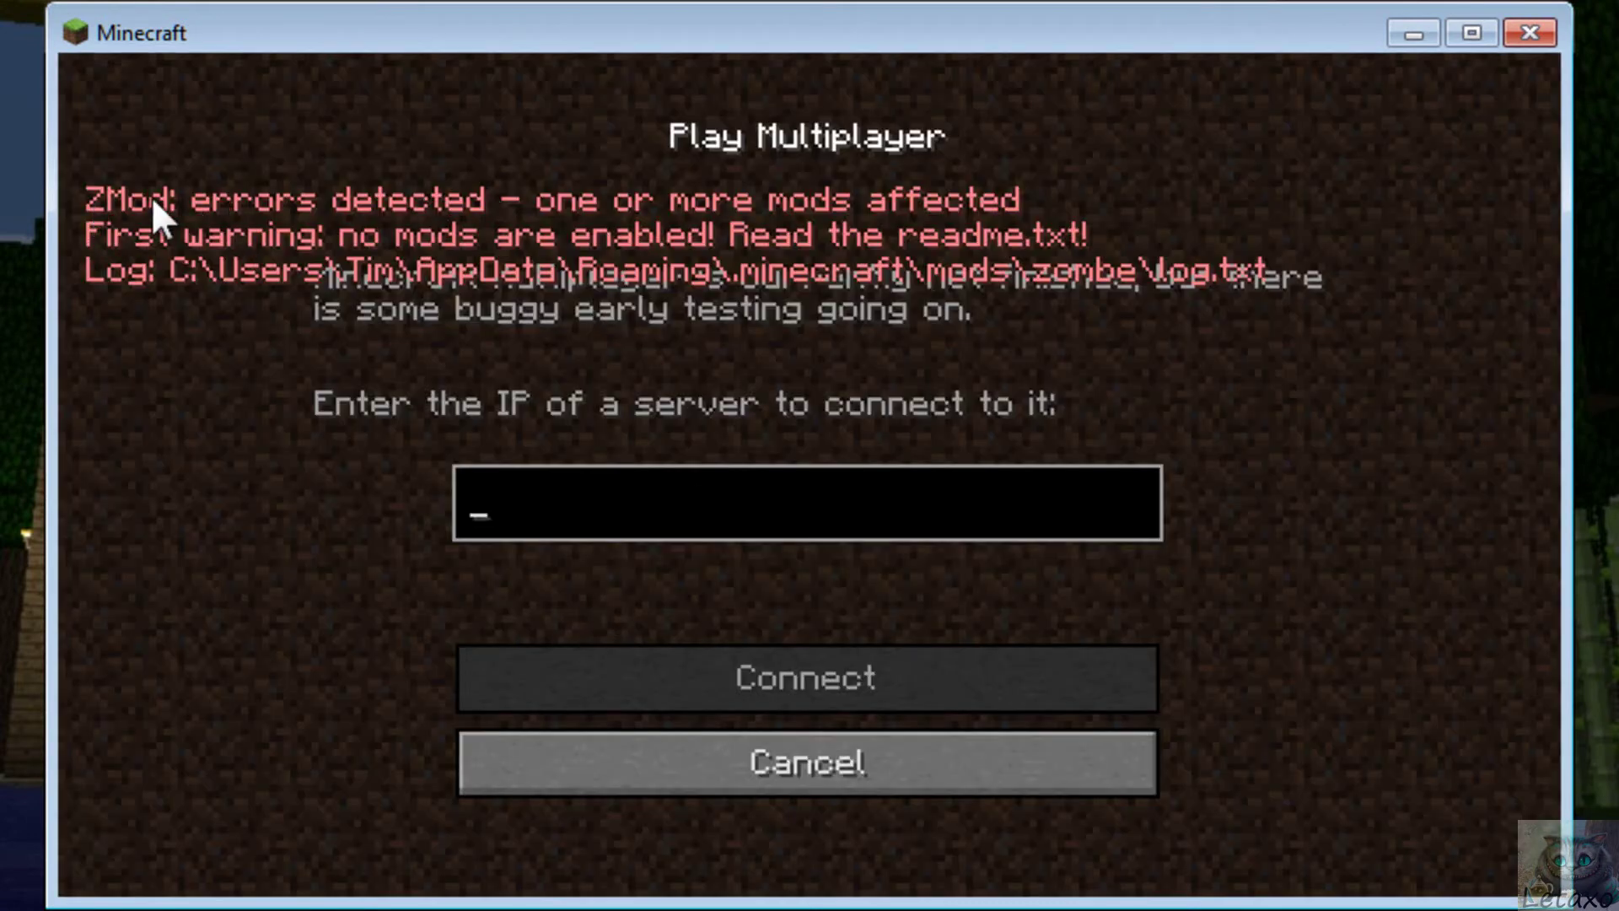
click(1529, 34)
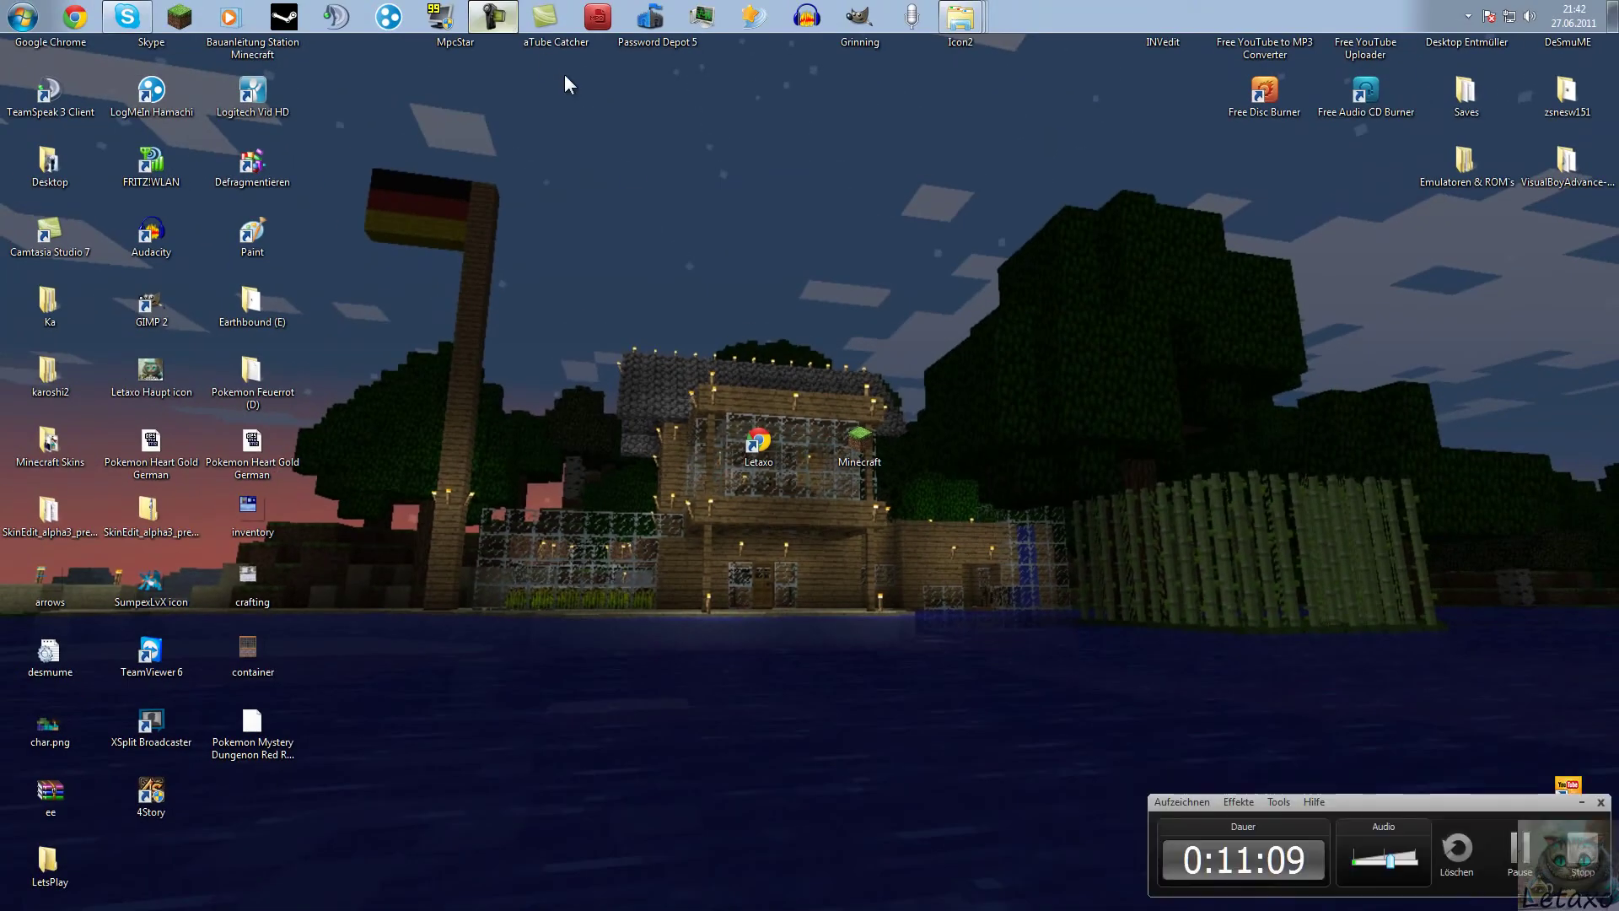
Open the Roaming folder by running %appdata% from the Start menu search and reposition its window.
click(1576, 798)
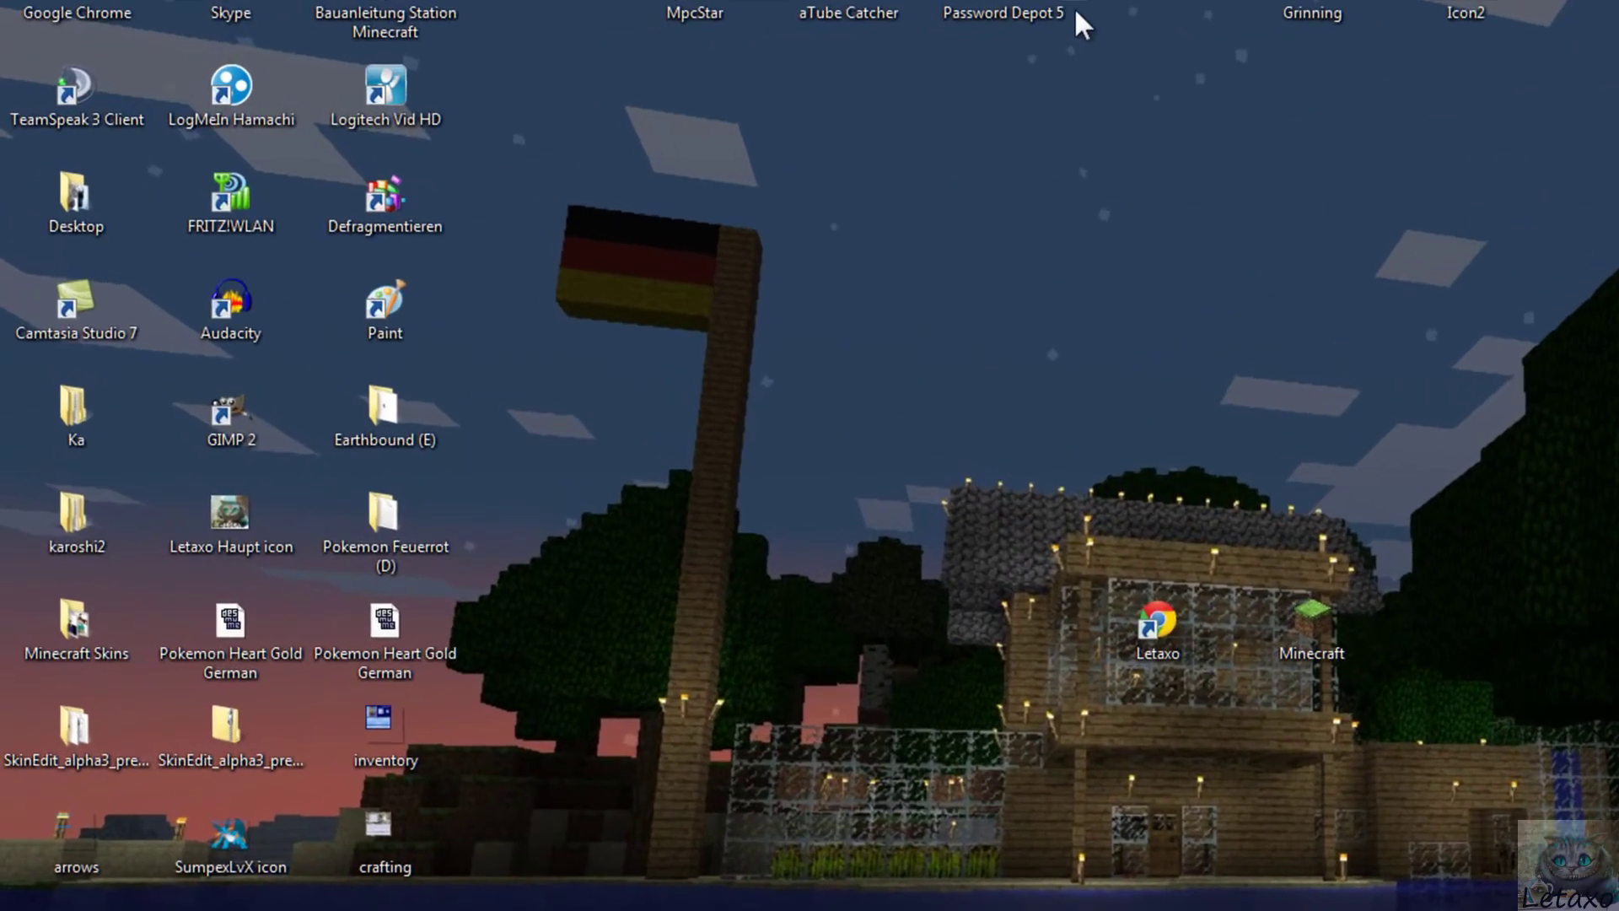
right_click(1396, 16)
click(19, 20)
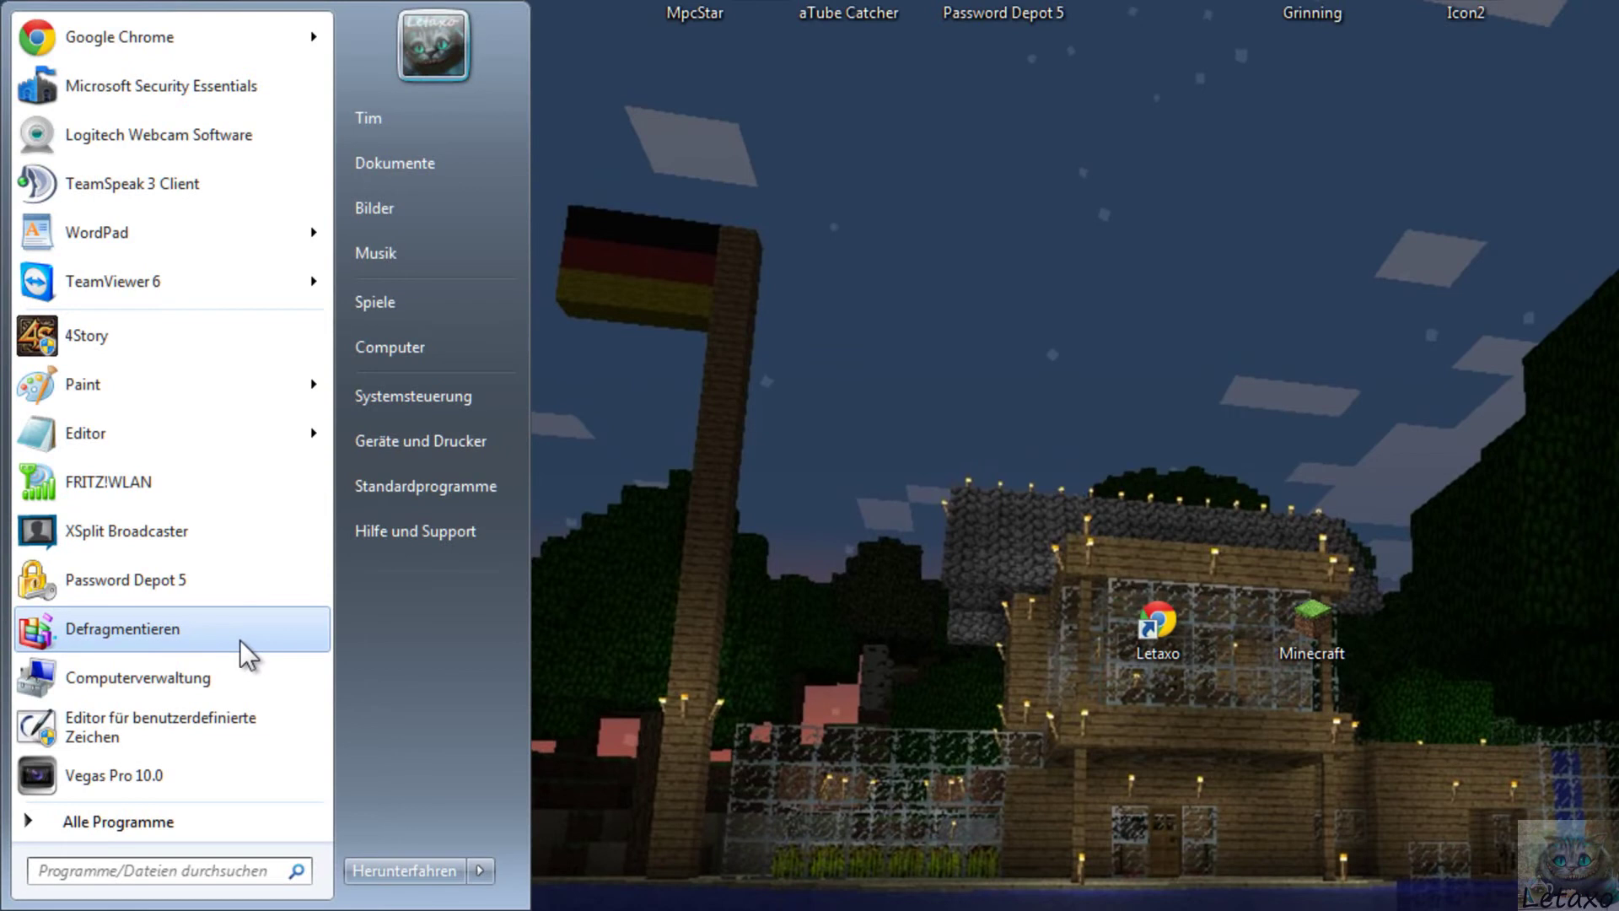
text(%appd)
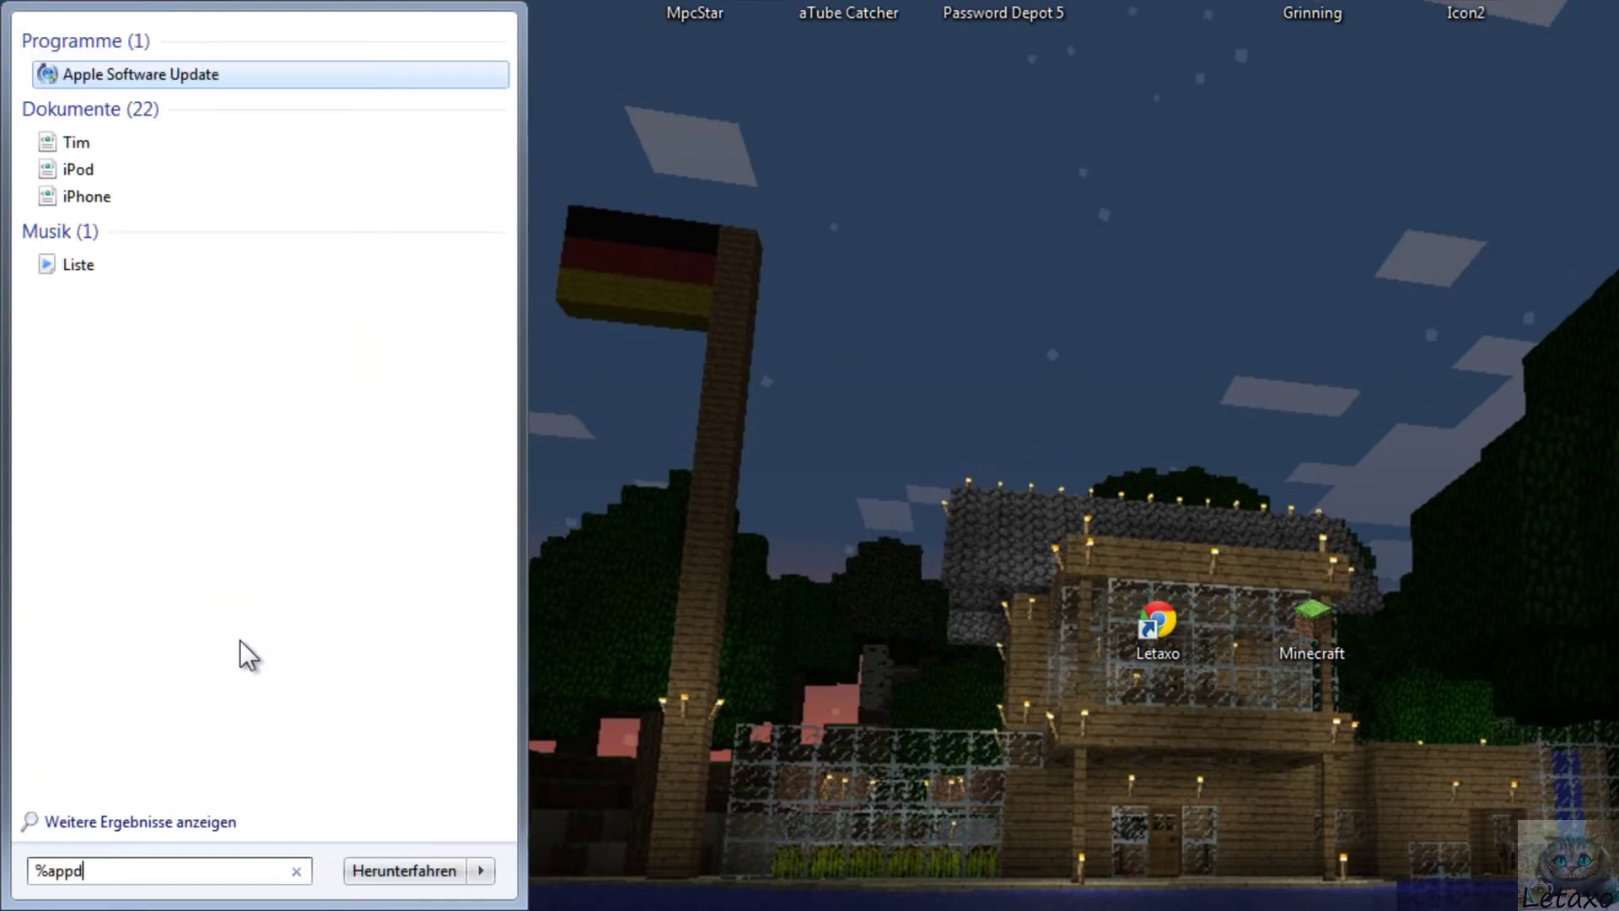
text(ata%)
key(Return)
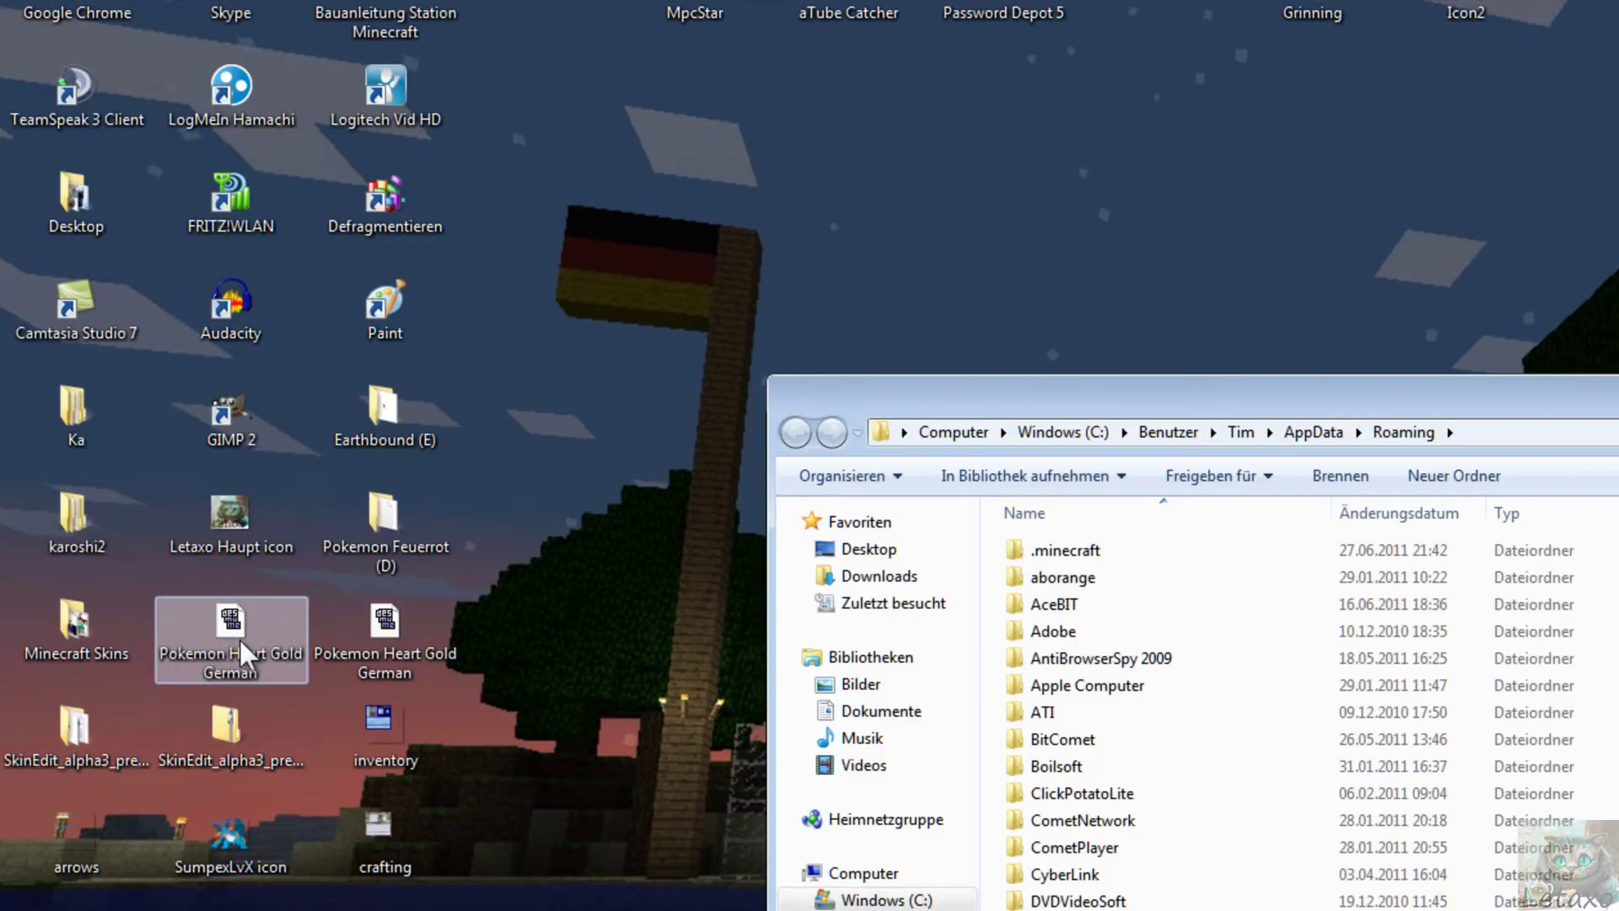
drag(976, 405, 869, 314)
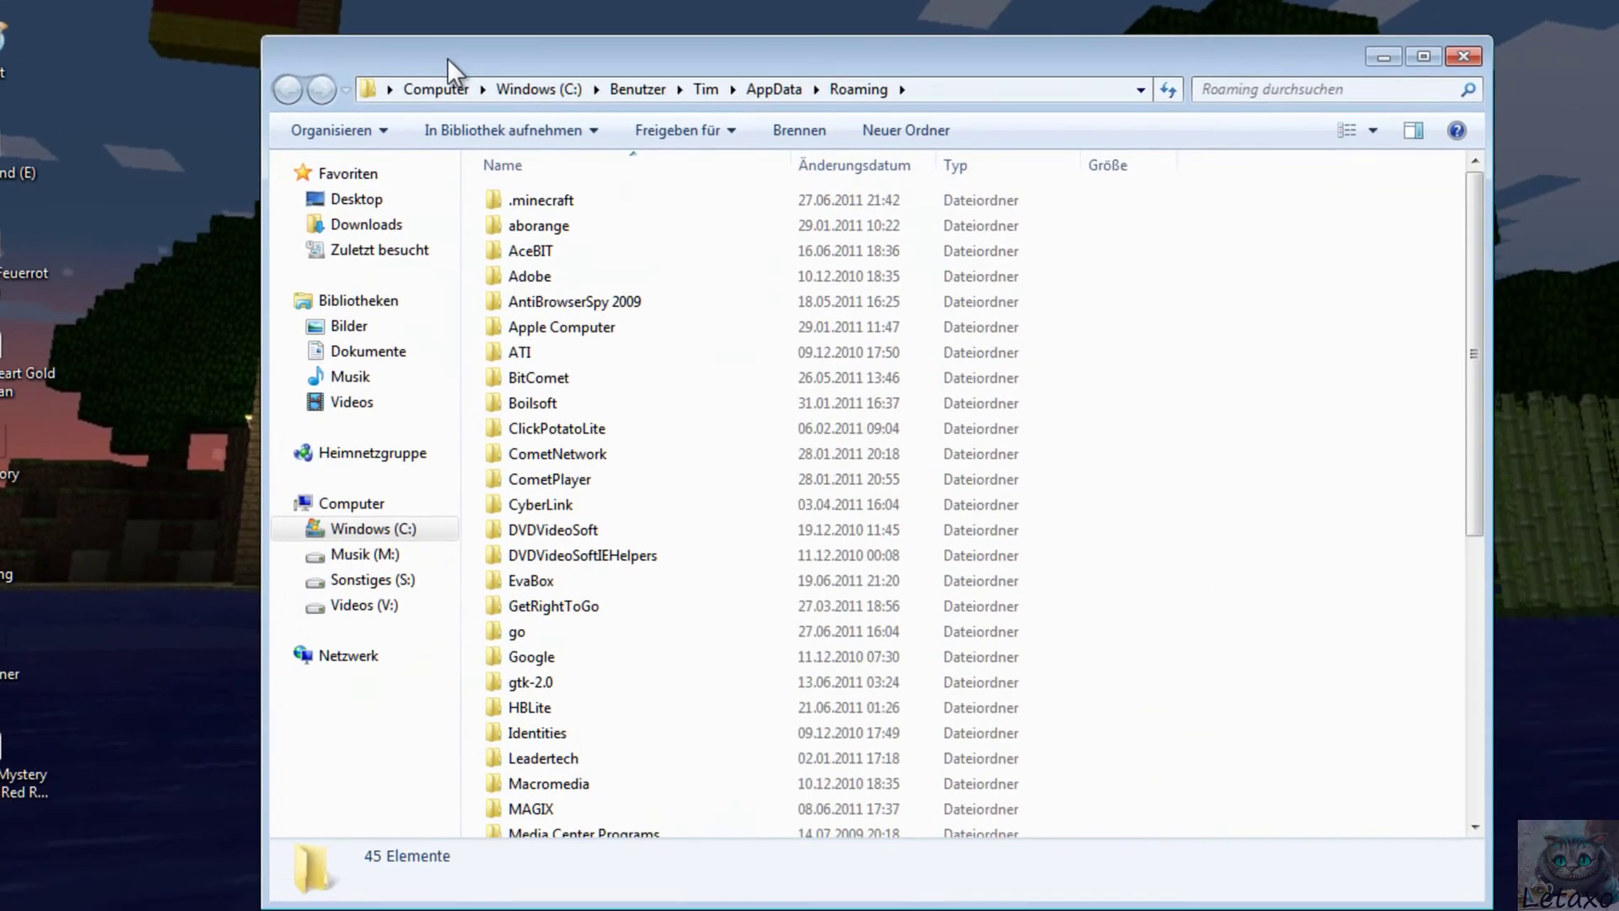
Go to the .minecraft\mods\zombe folder.
double_click(957, 469)
double_click(530, 203)
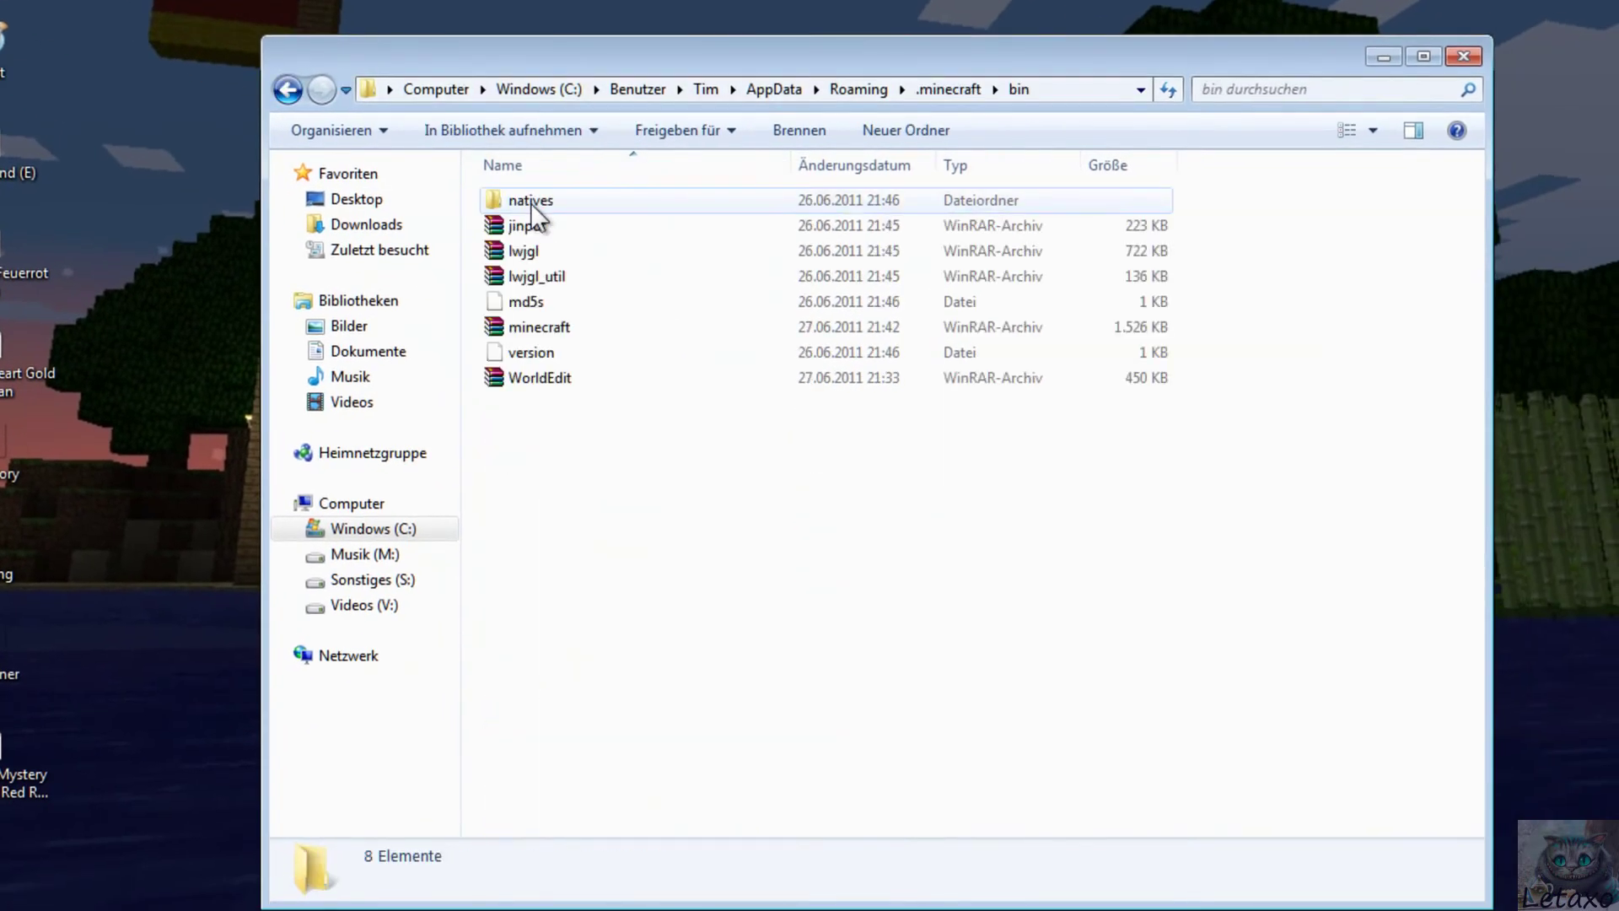
click(300, 99)
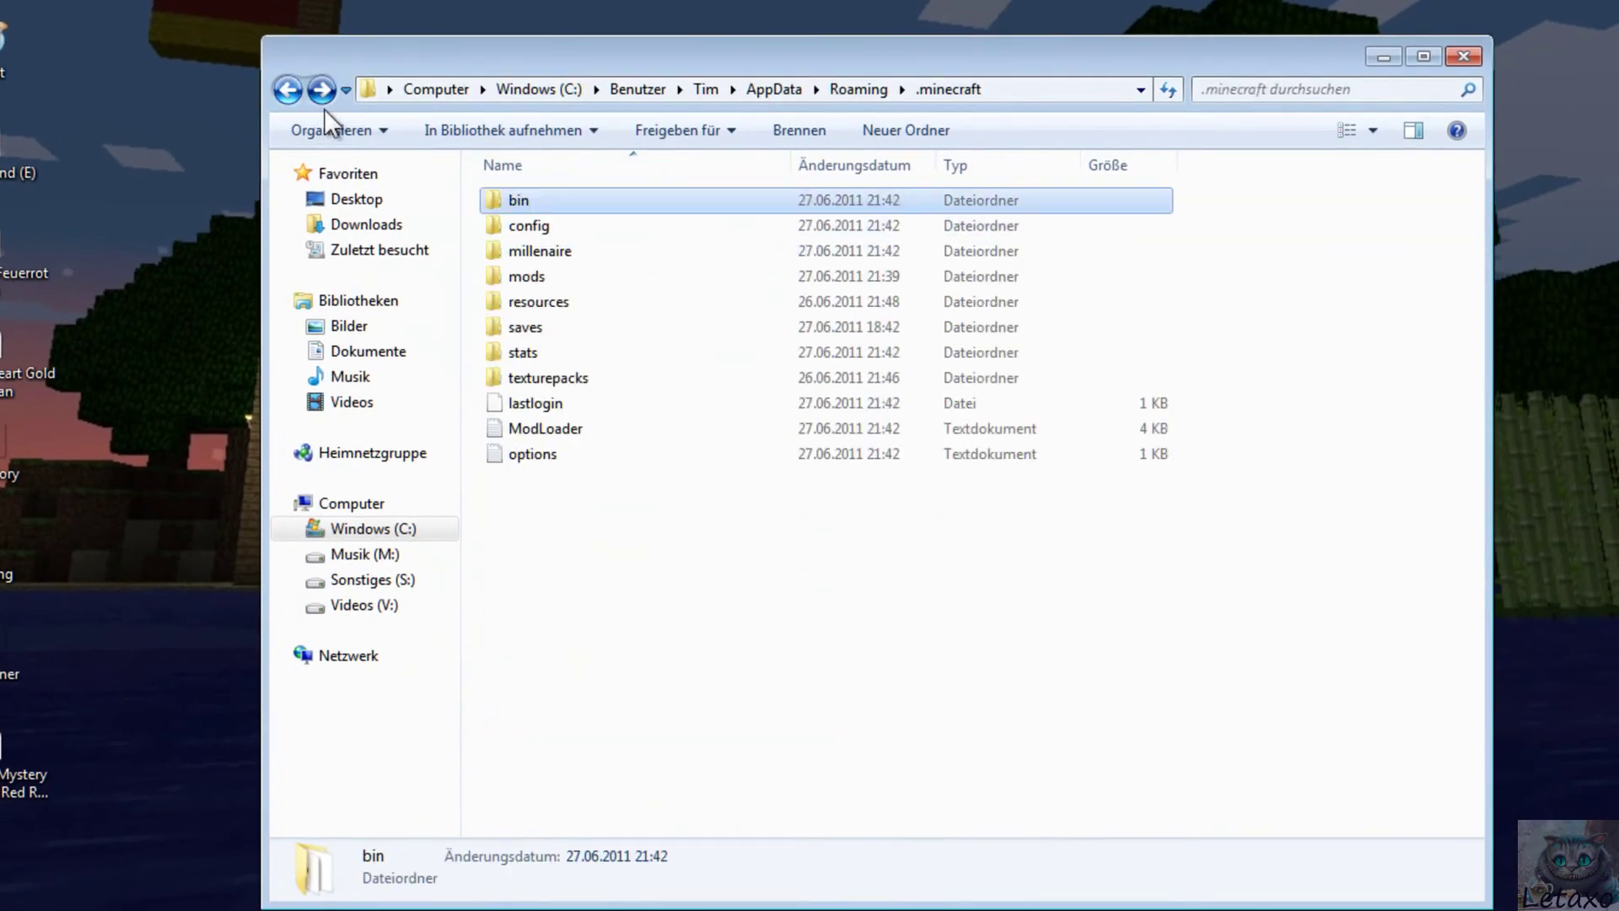
double_click(541, 274)
click(540, 204)
double_click(538, 202)
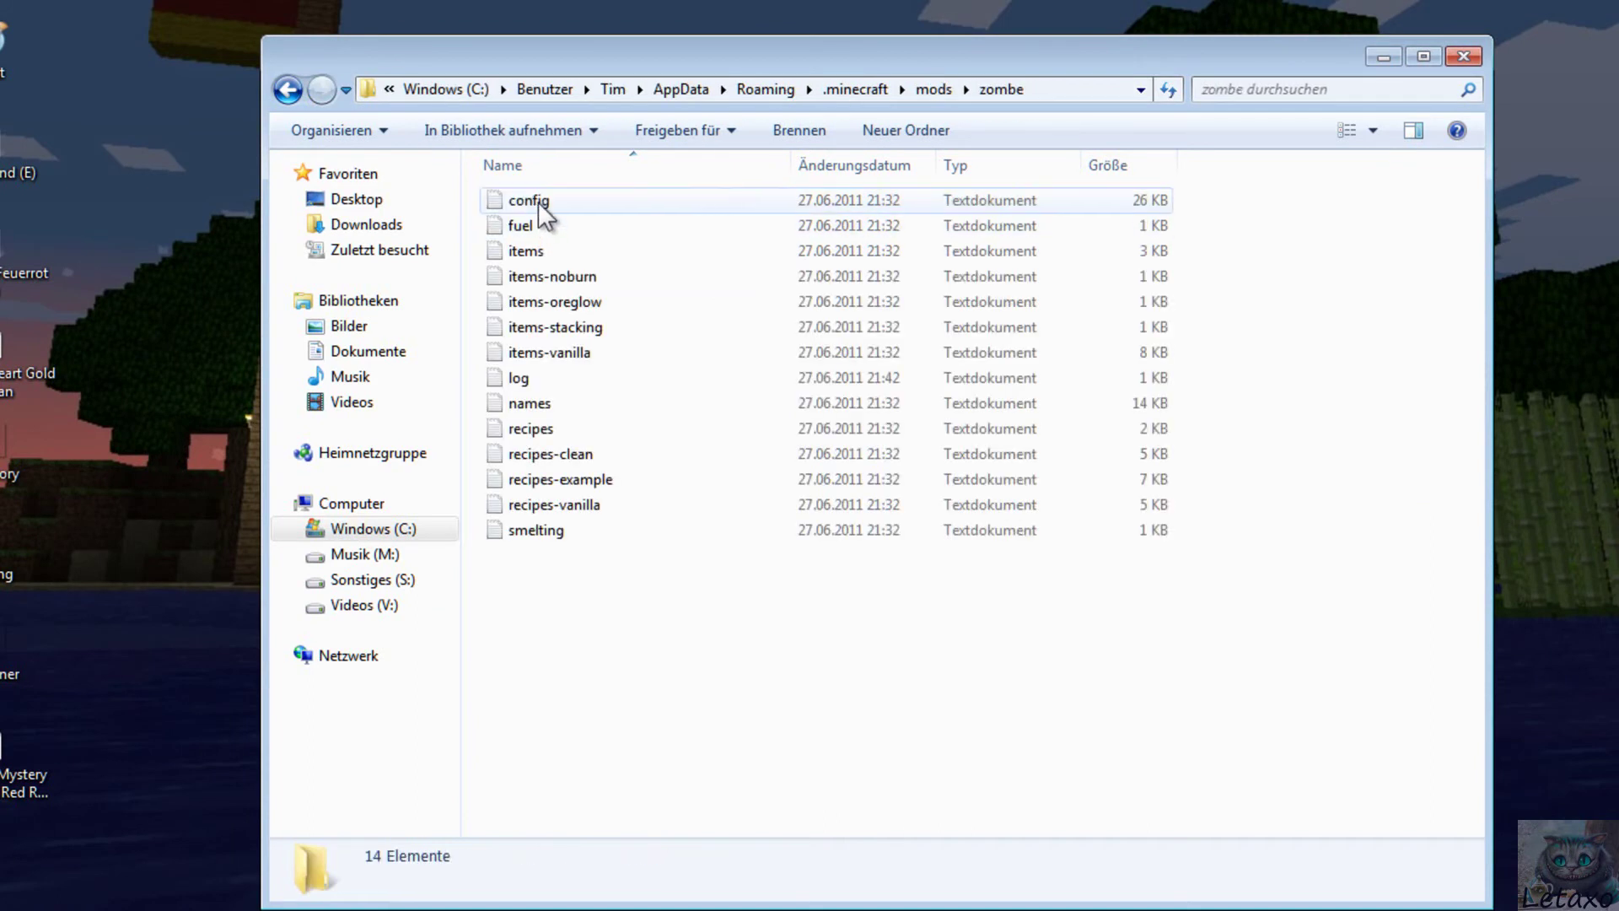
Open the config text file of Zombe's modpack, reposition its window and go to the Cloud Control mod section.
double_click(538, 201)
drag(661, 5, 877, 42)
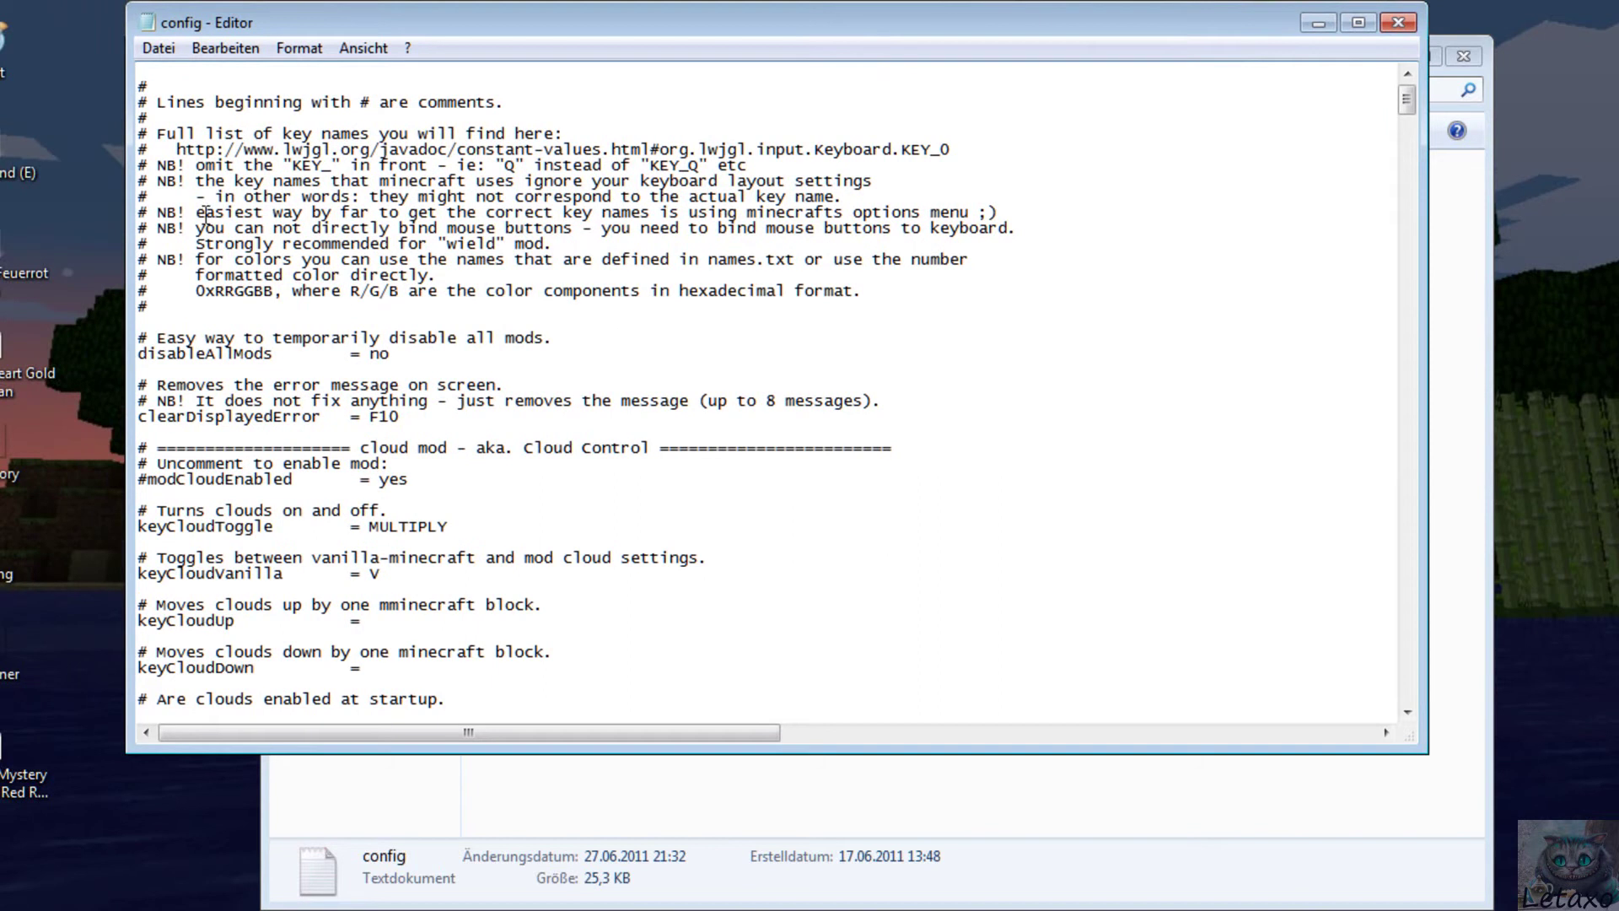
scroll(372, 416, down, 1)
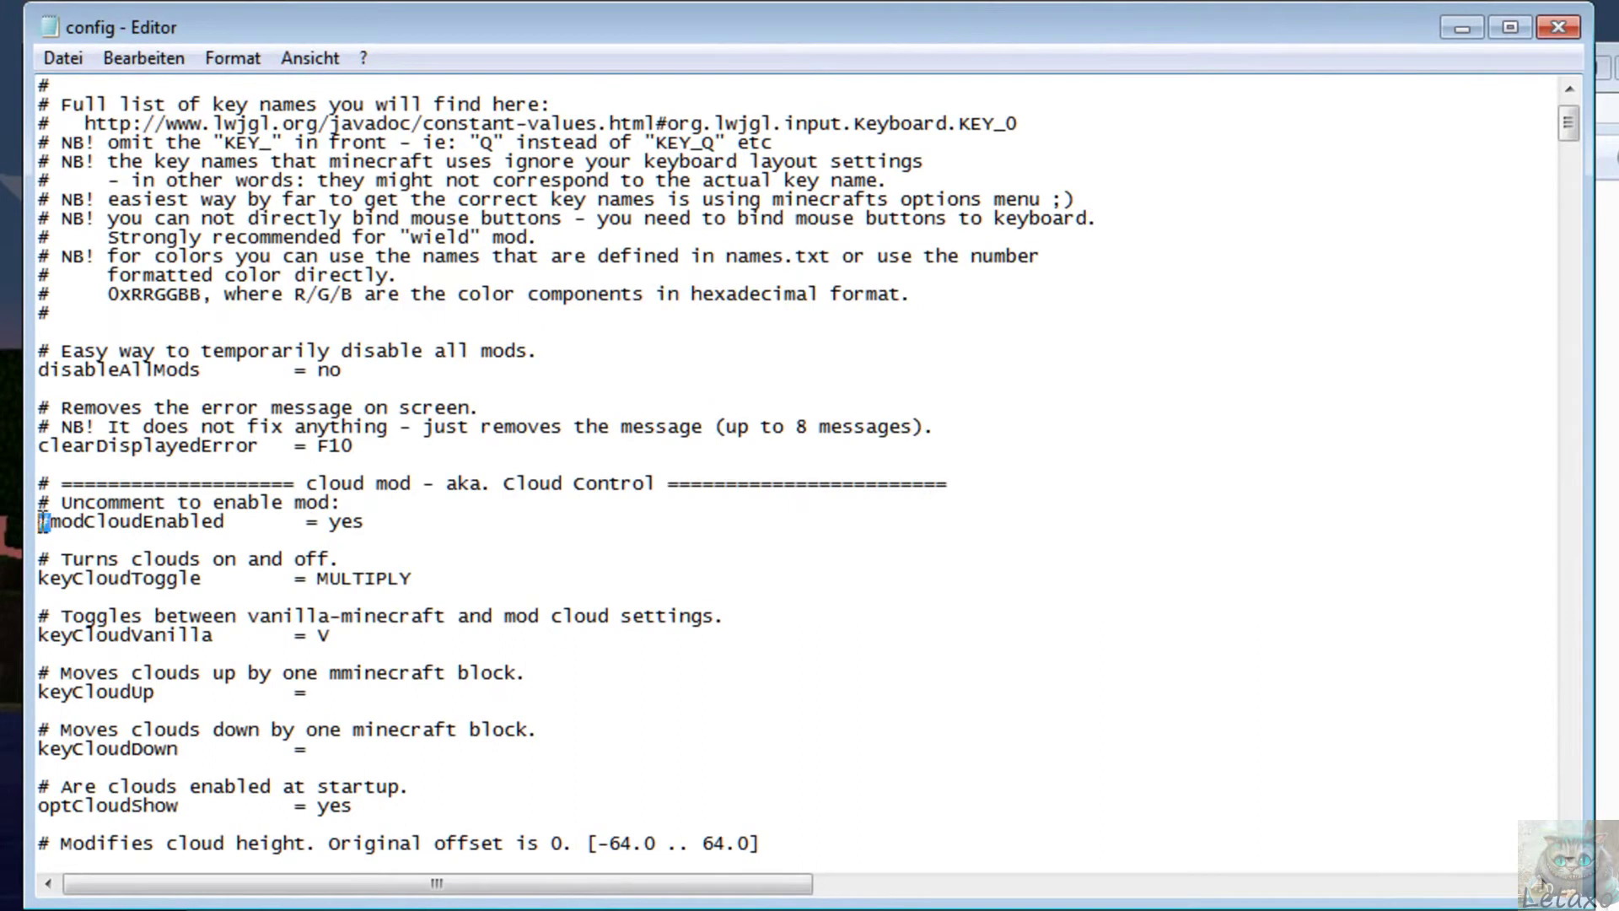
Enable the Classic Building mod by removing the # in front of its modBuildEnabled line.
click(371, 540)
scroll(379, 548, down, 7)
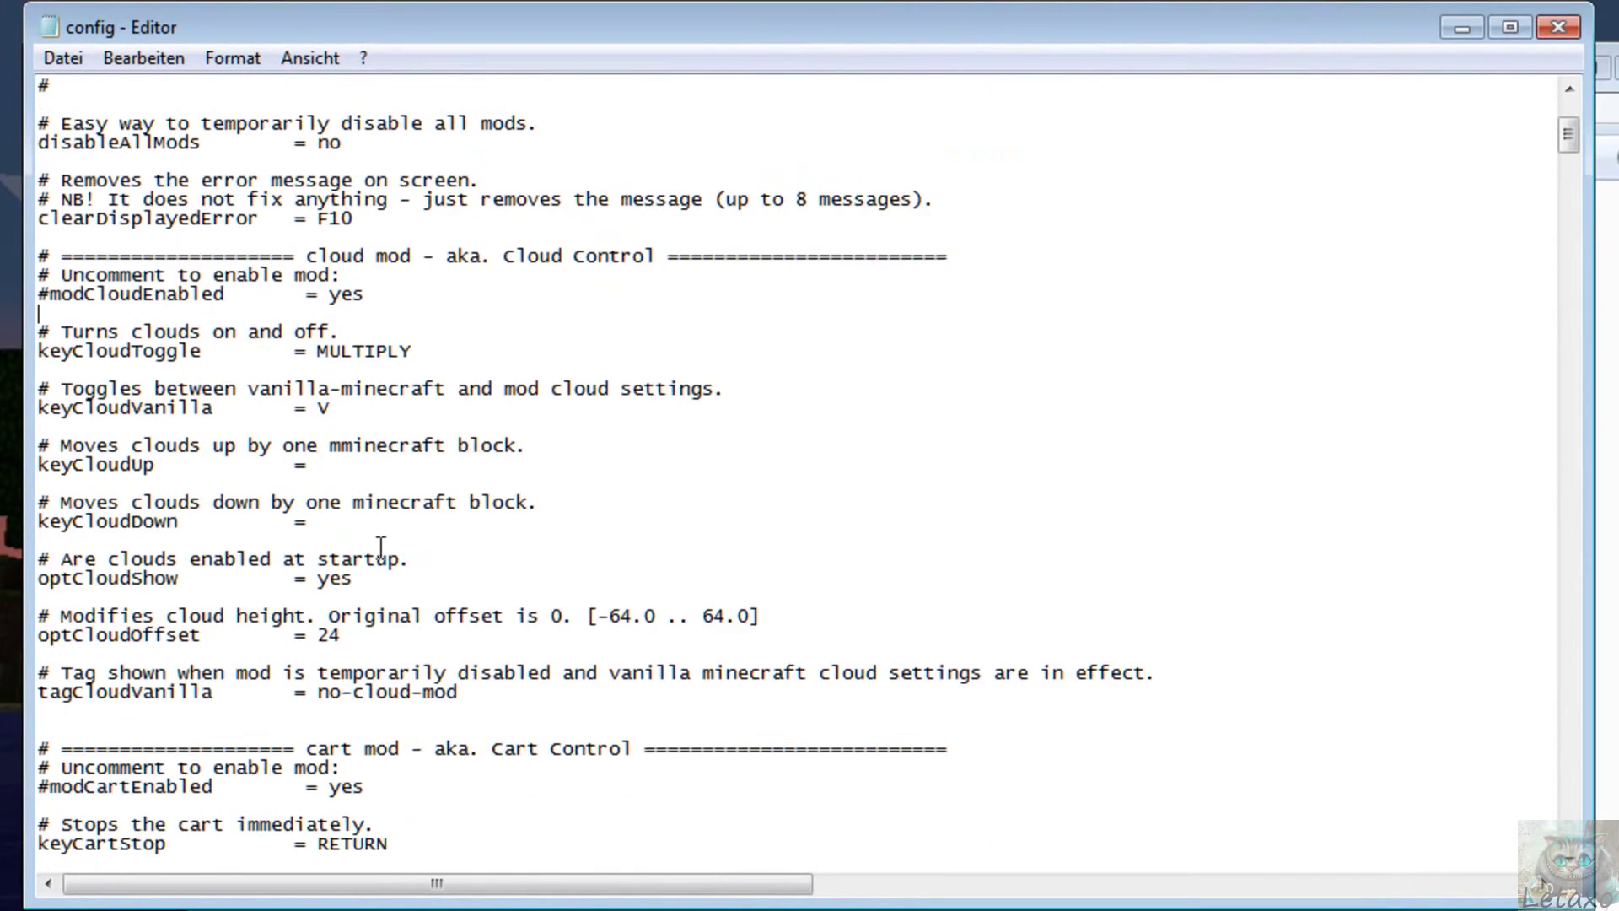
scroll(382, 548, down, 10)
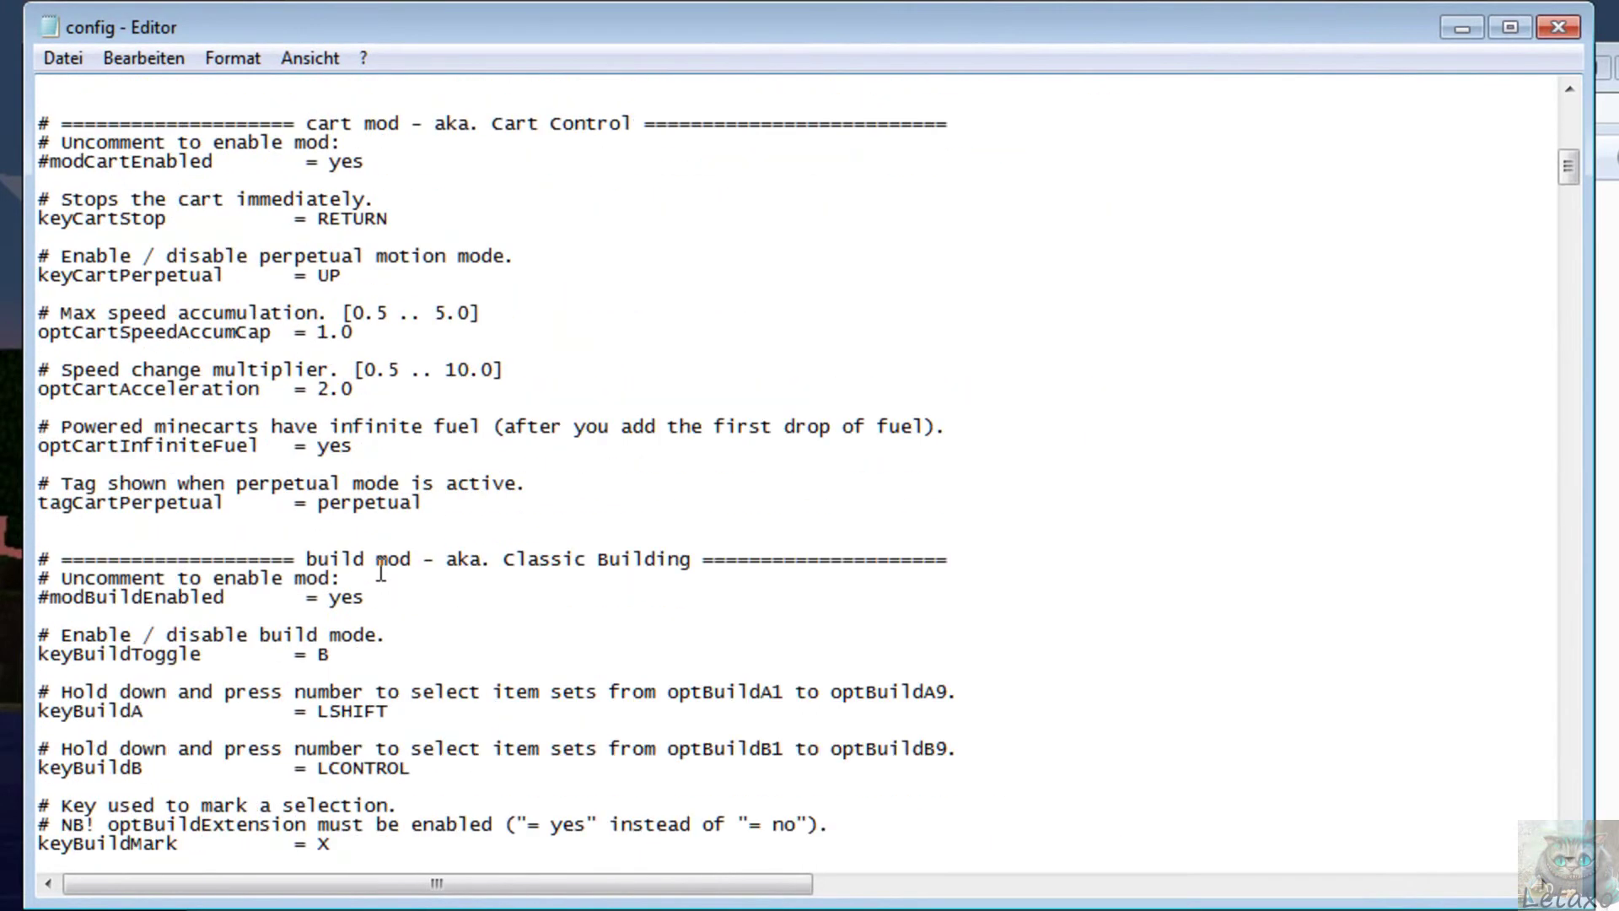
scroll(381, 569, down, 2)
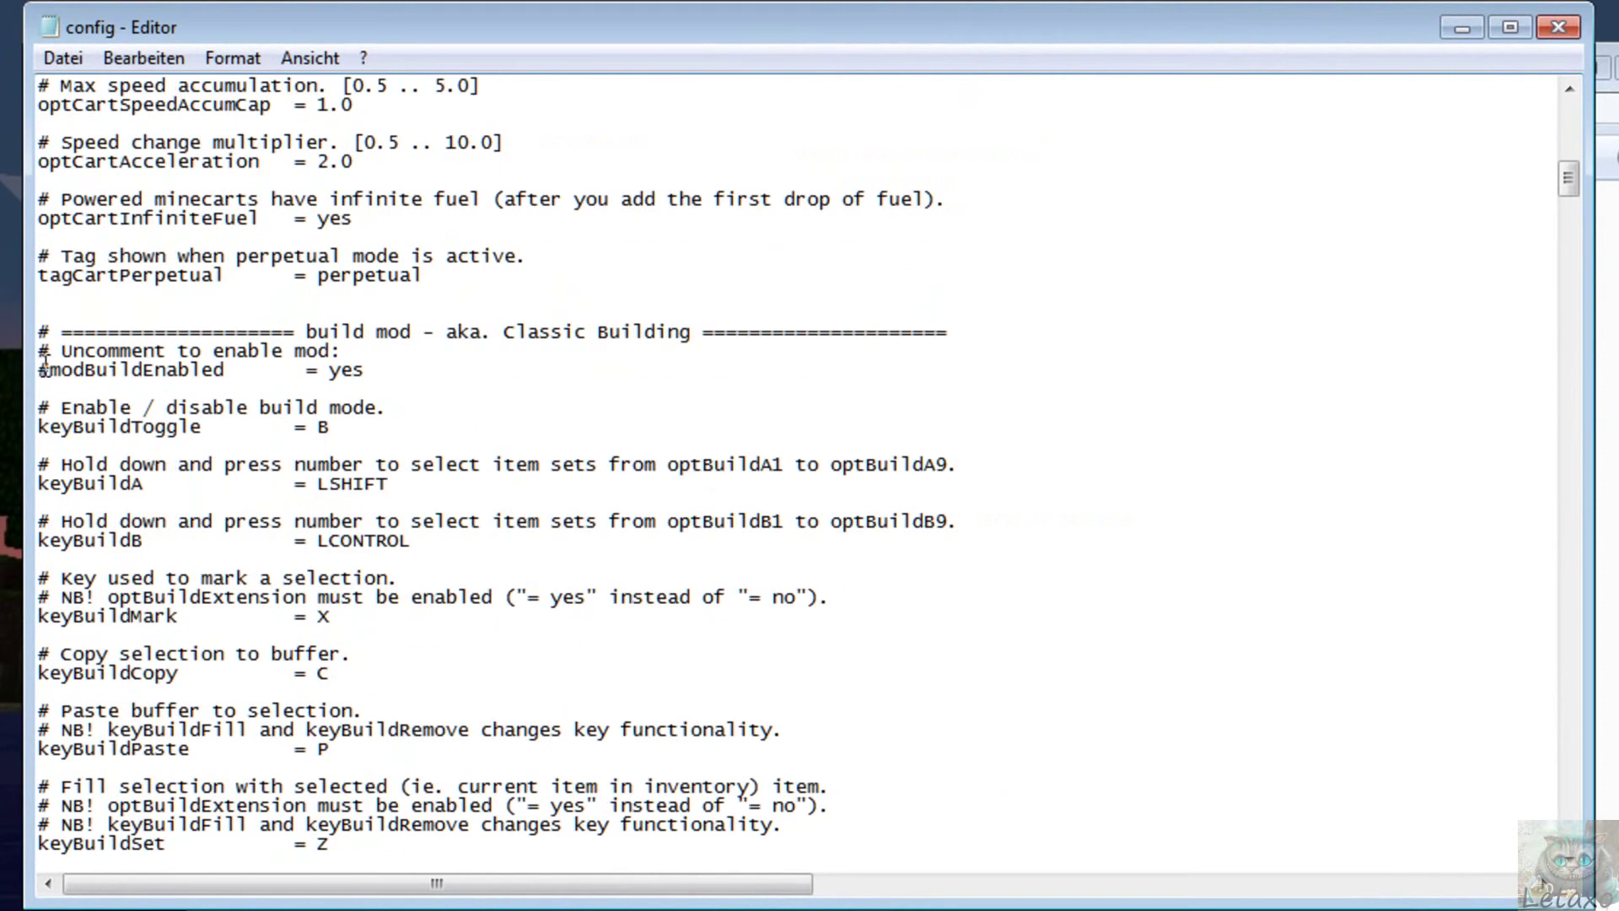
key(BackSpace)
In the Flying mod section, set keyFlyUp to NUMPAD5 and keyFlyDown to NUMPAD1.
scroll(380, 472, down, 15)
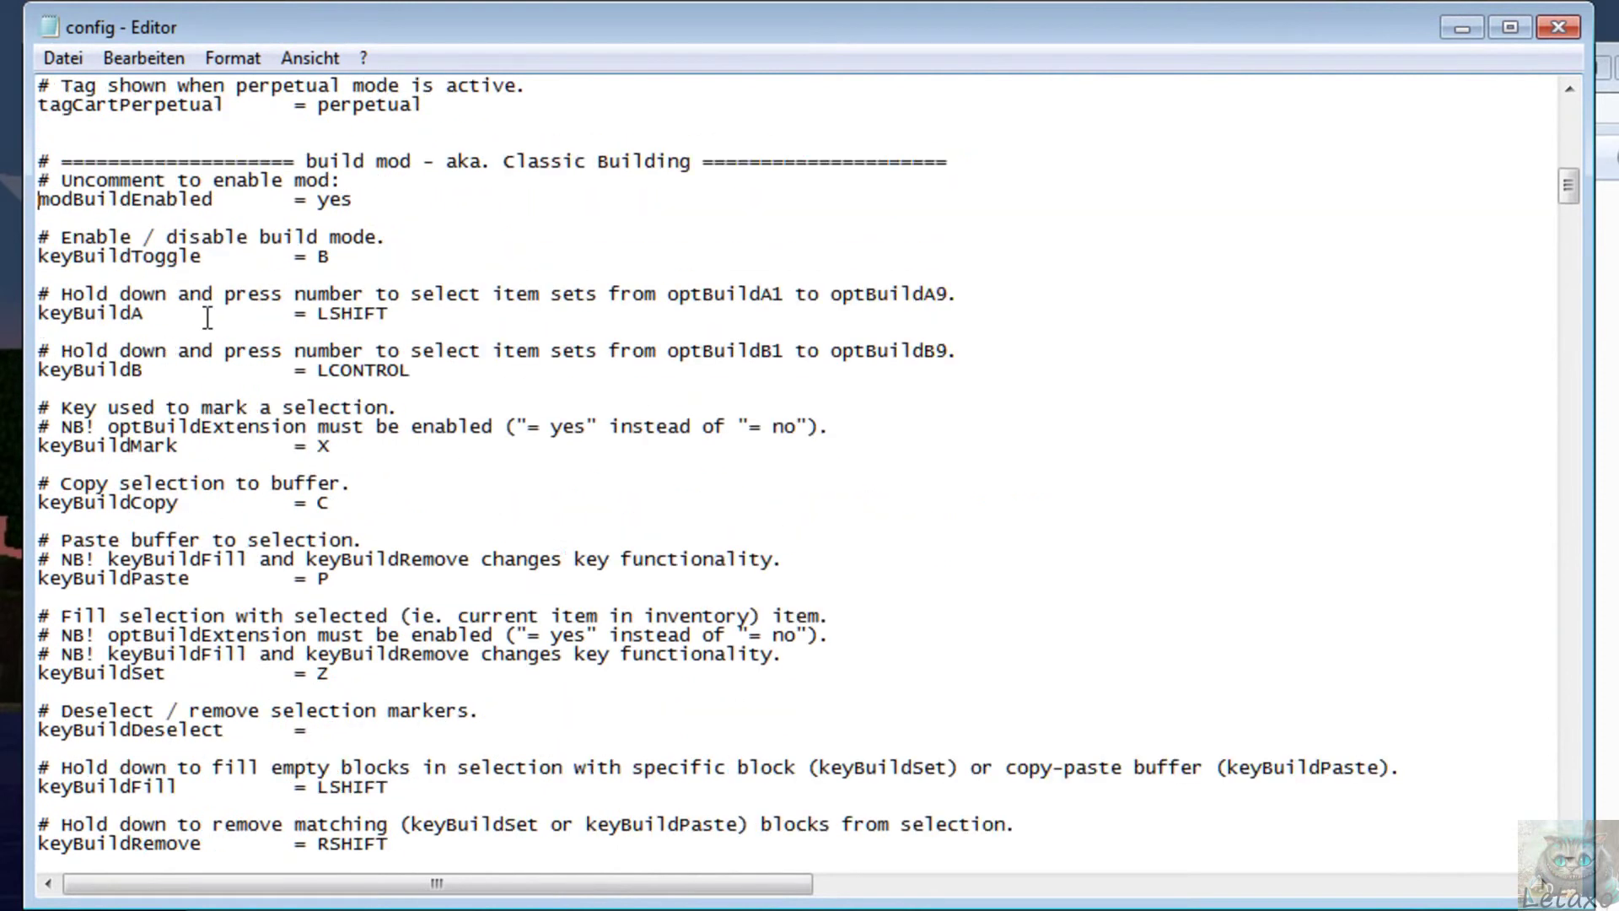
scroll(455, 523, down, 18)
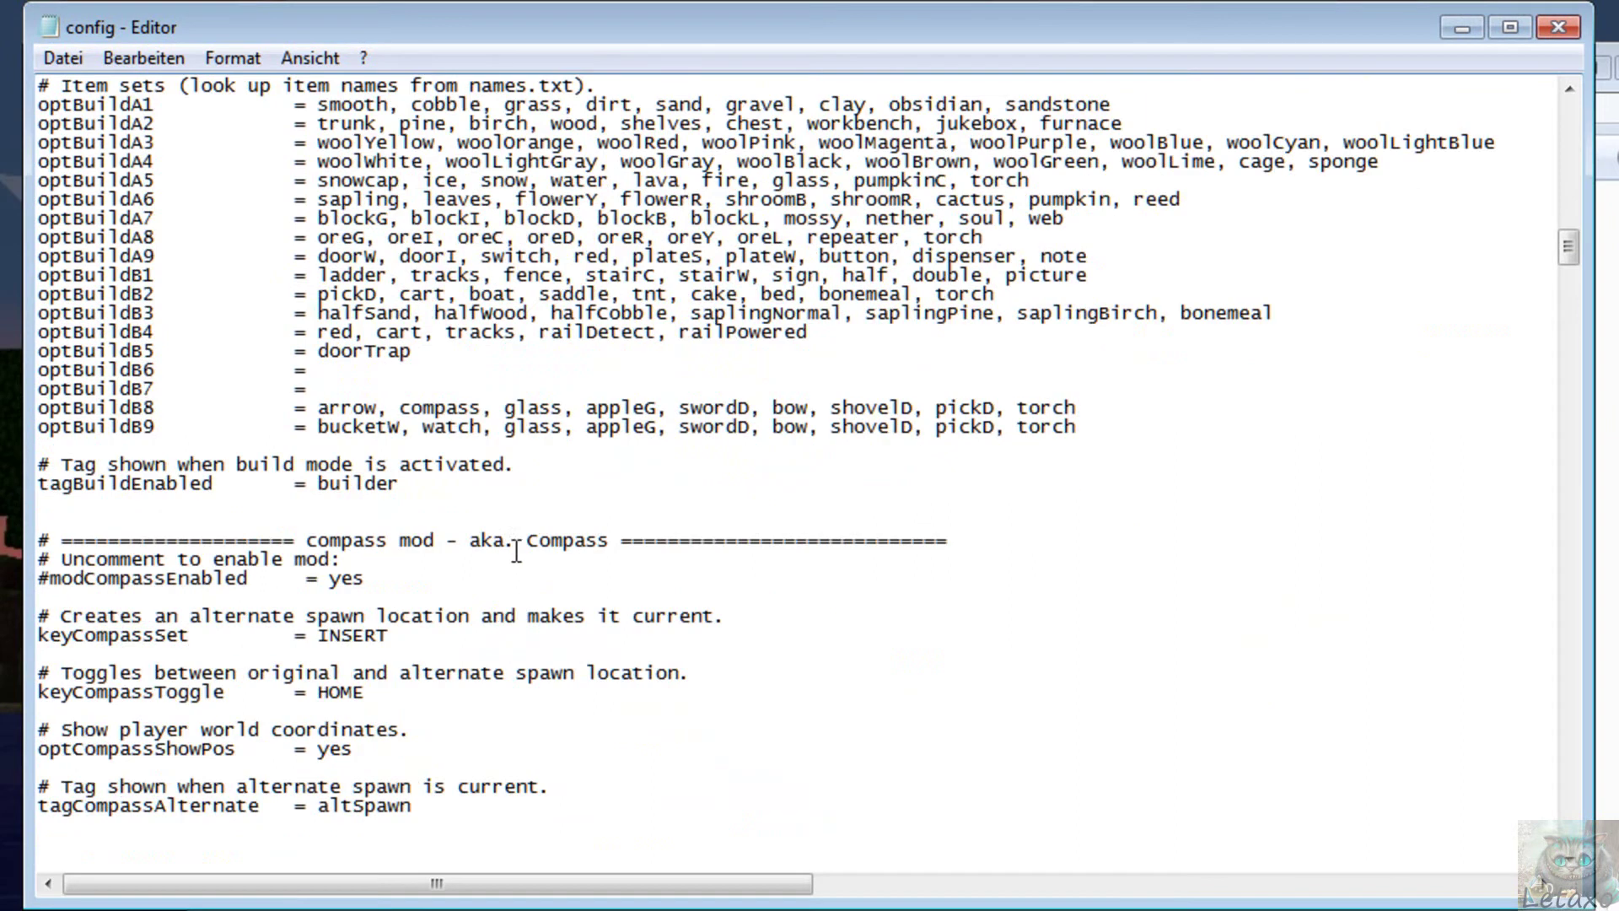
scroll(439, 556, down, 4)
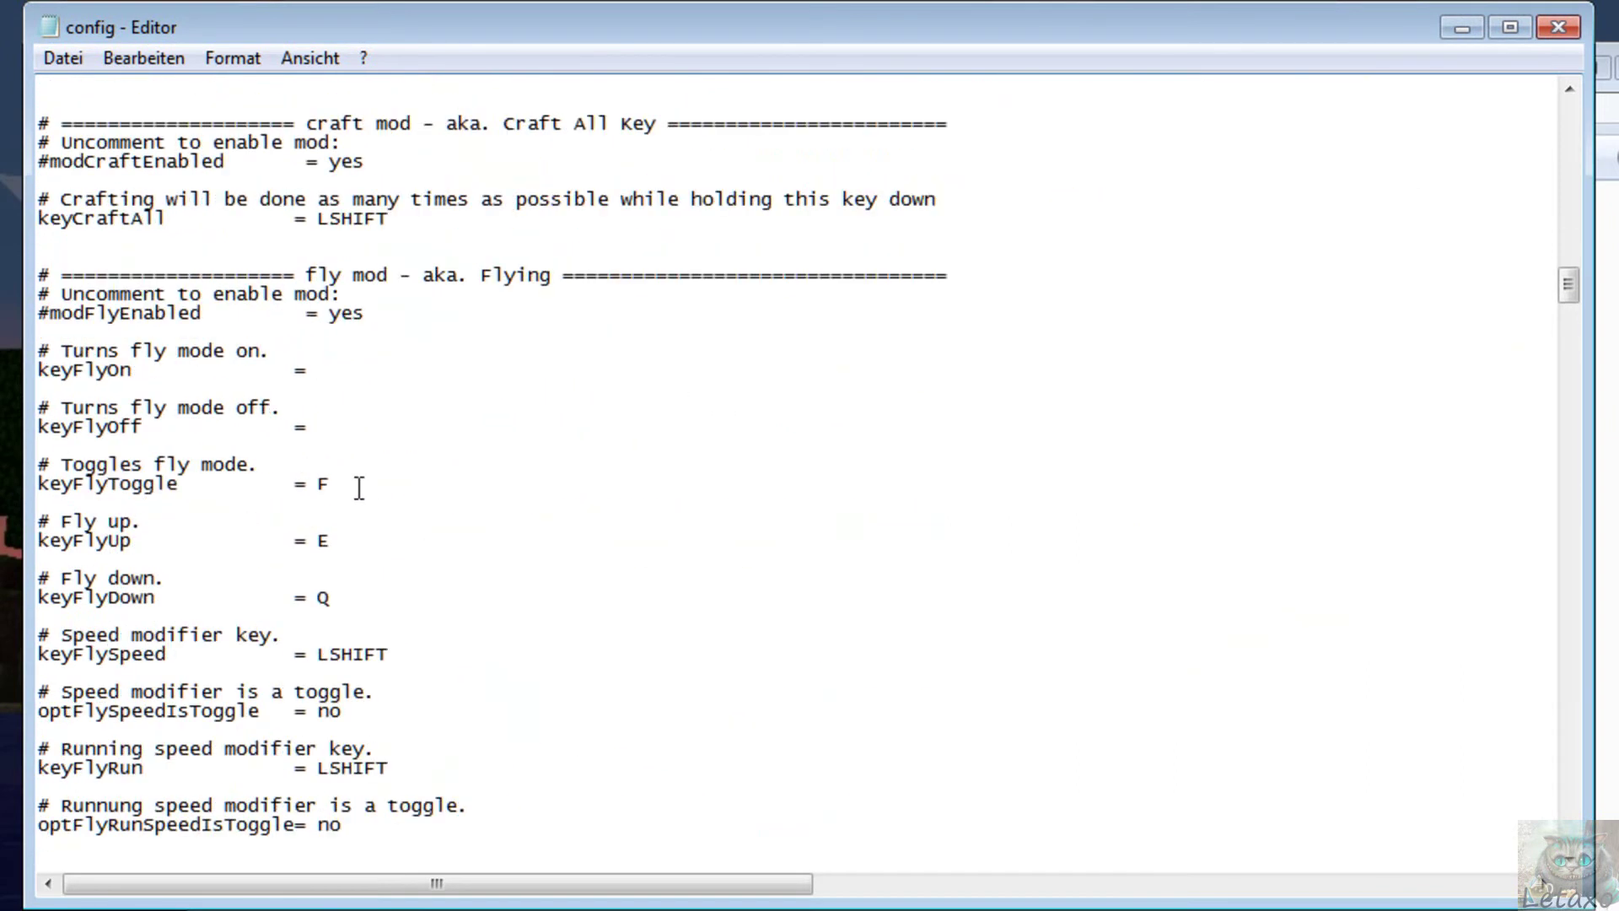
click(488, 485)
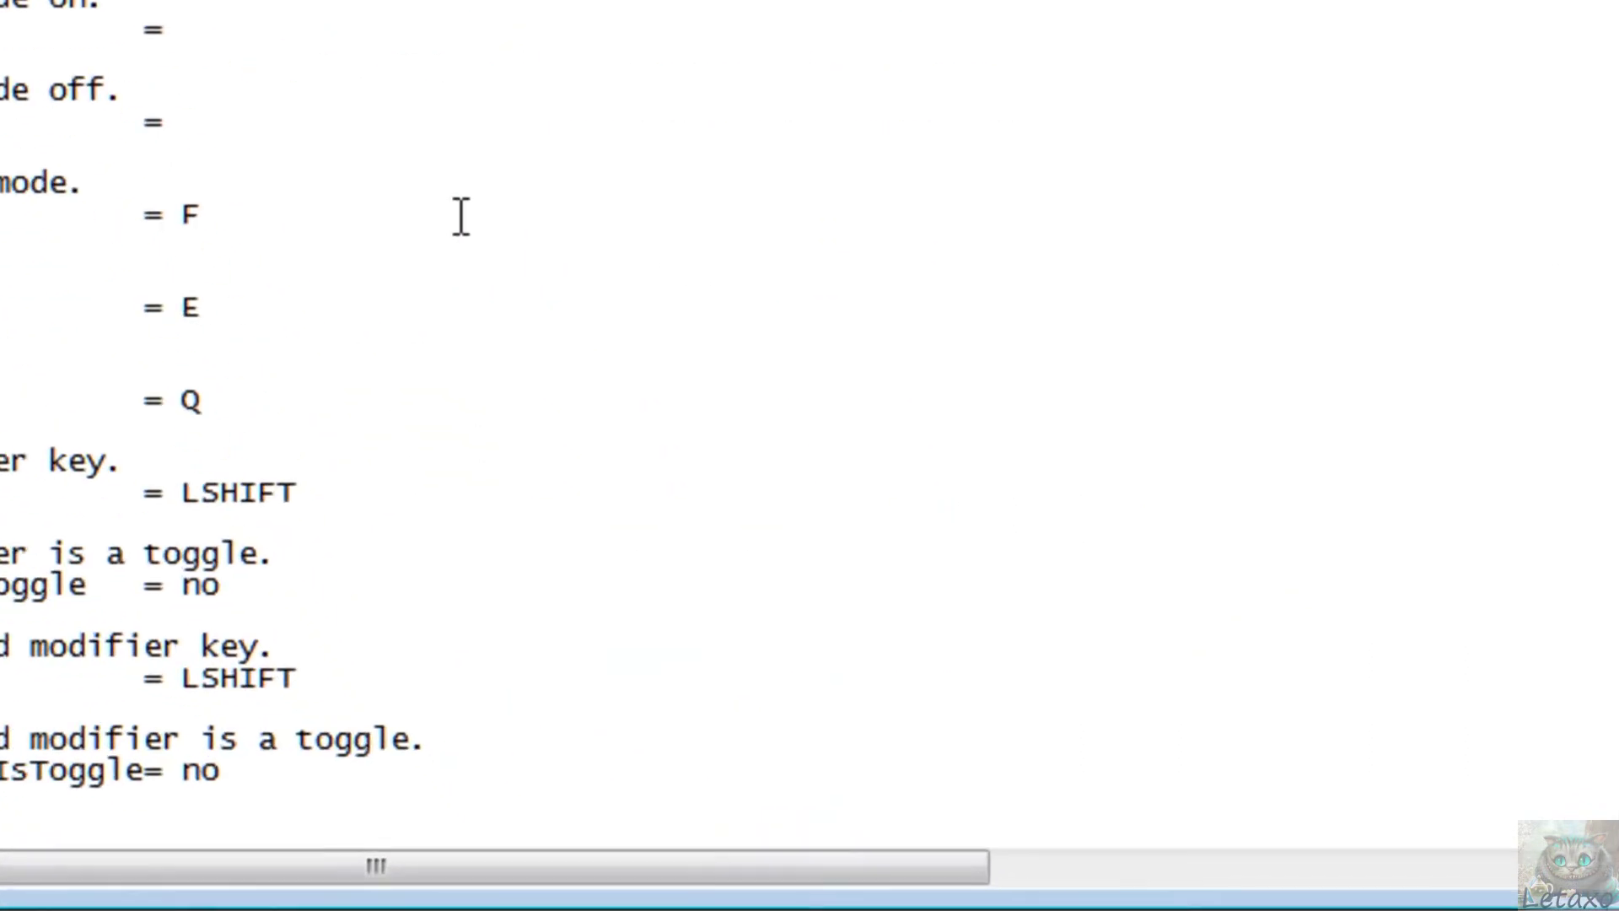
click(336, 544)
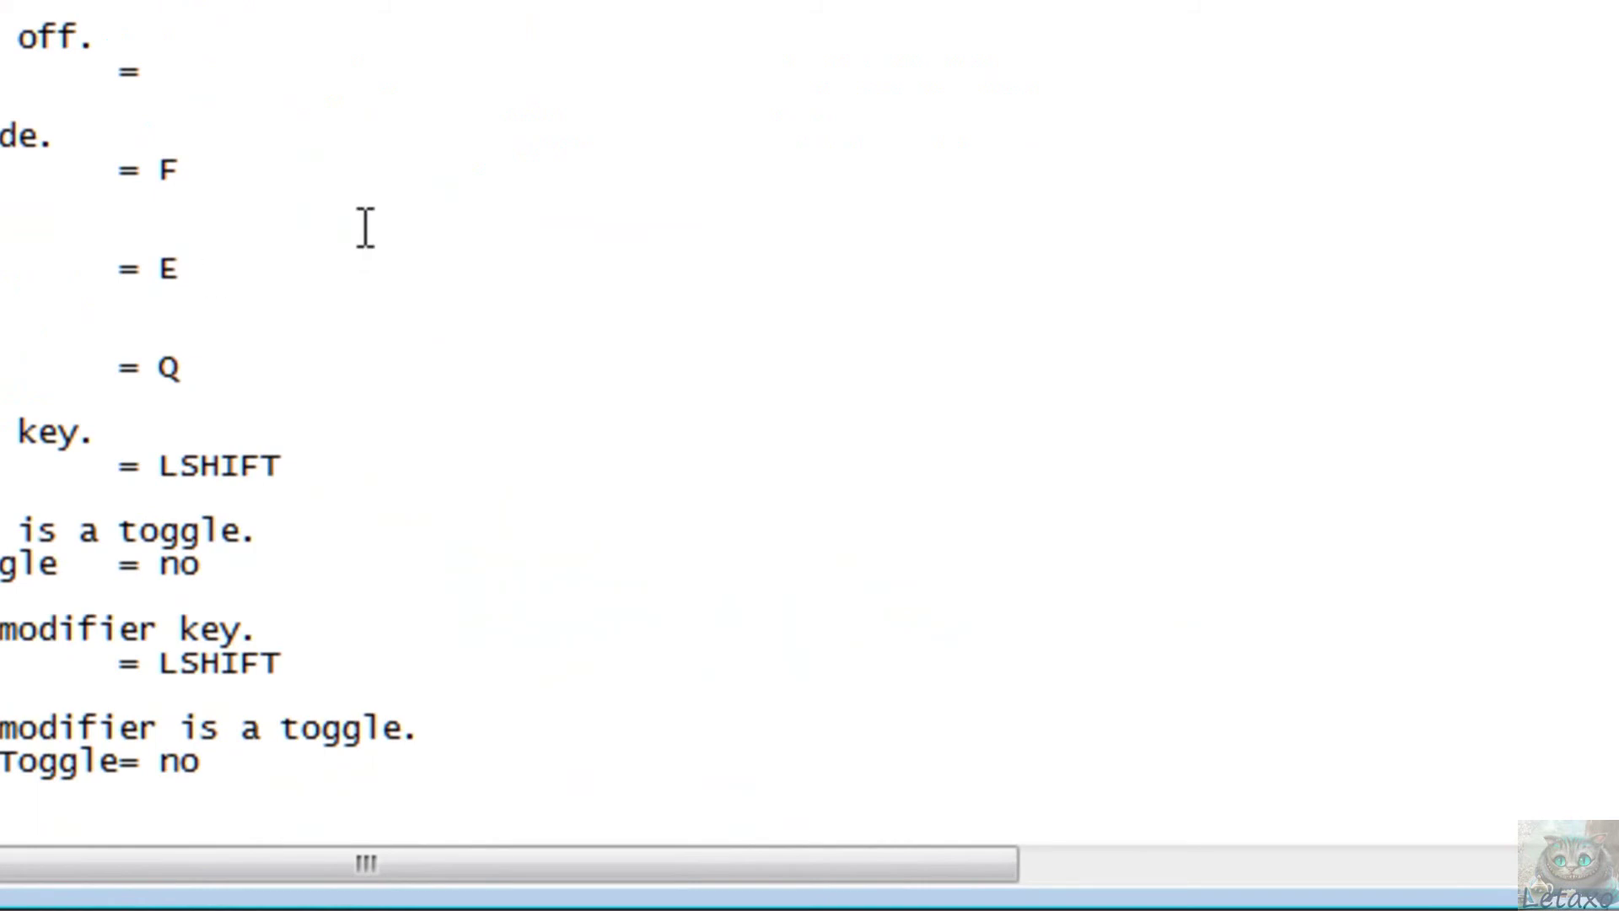
text(NUMPAD5)
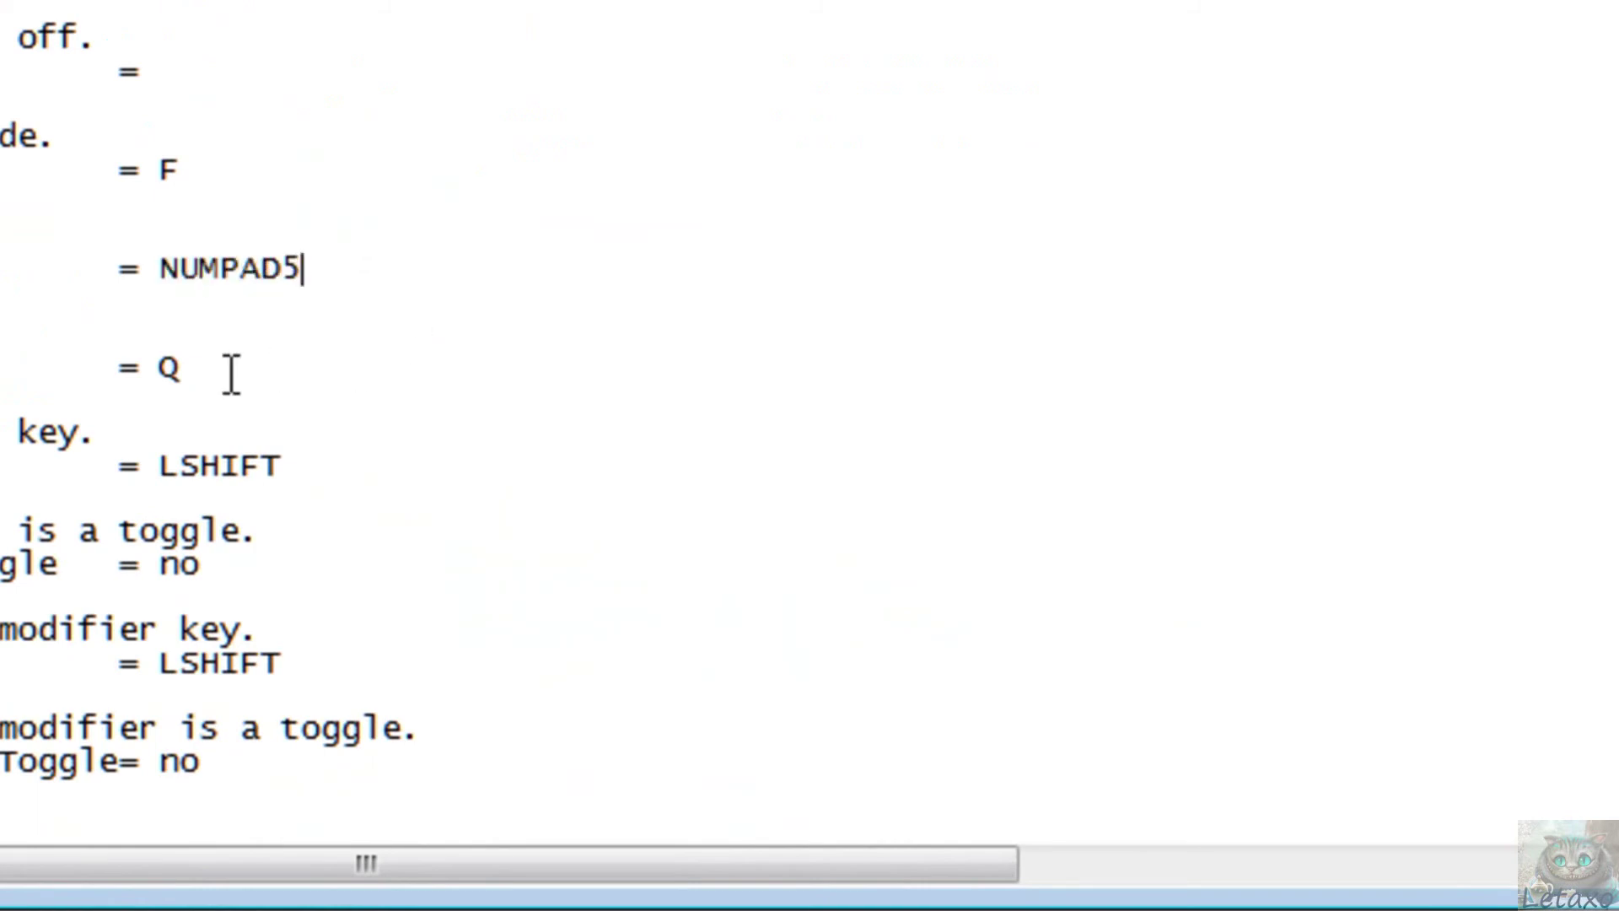
double_click(183, 365)
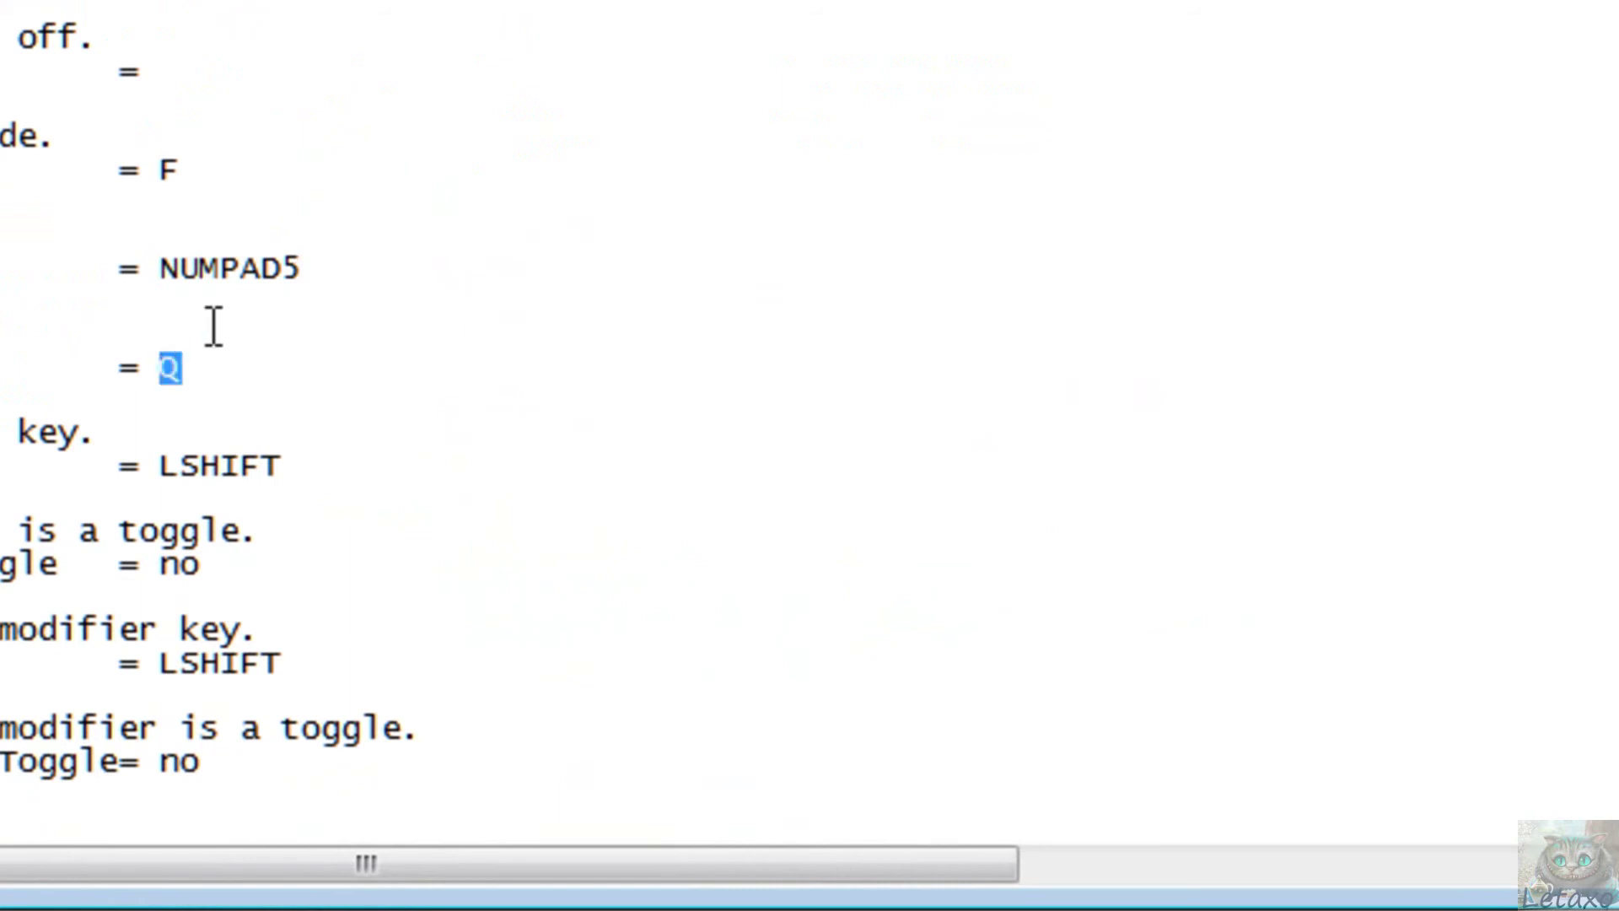
text(NUMPAD1)
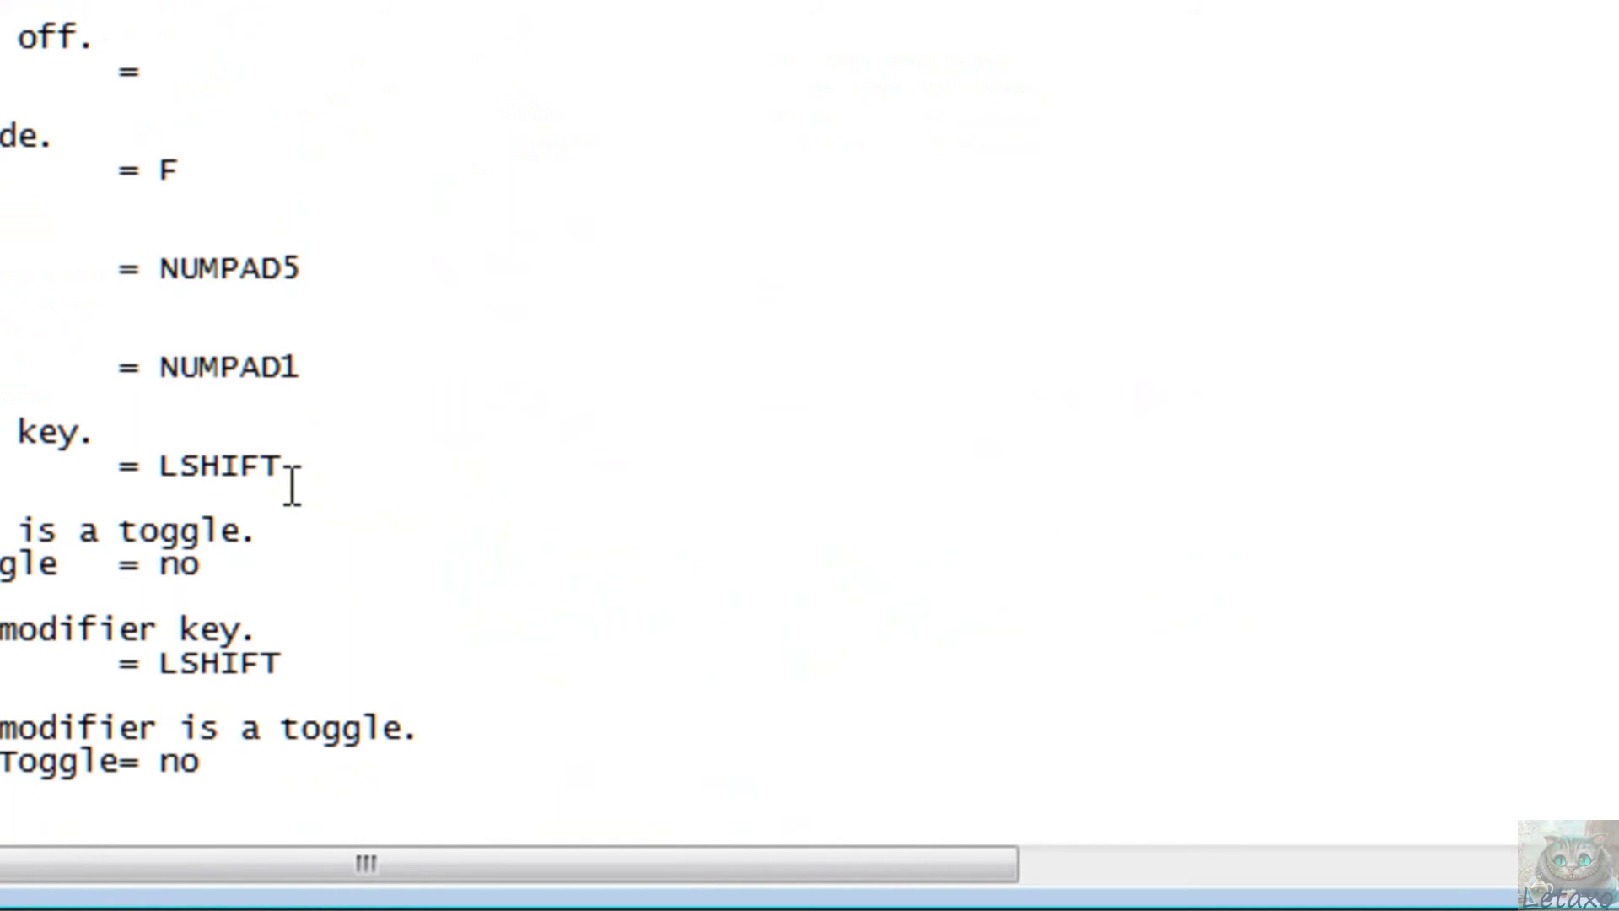
Set both the fly speed modifier key (keyFlySpeed) and the running speed modifier key (keyFlyRun) to NUMPAD4.
drag(308, 465, 166, 473)
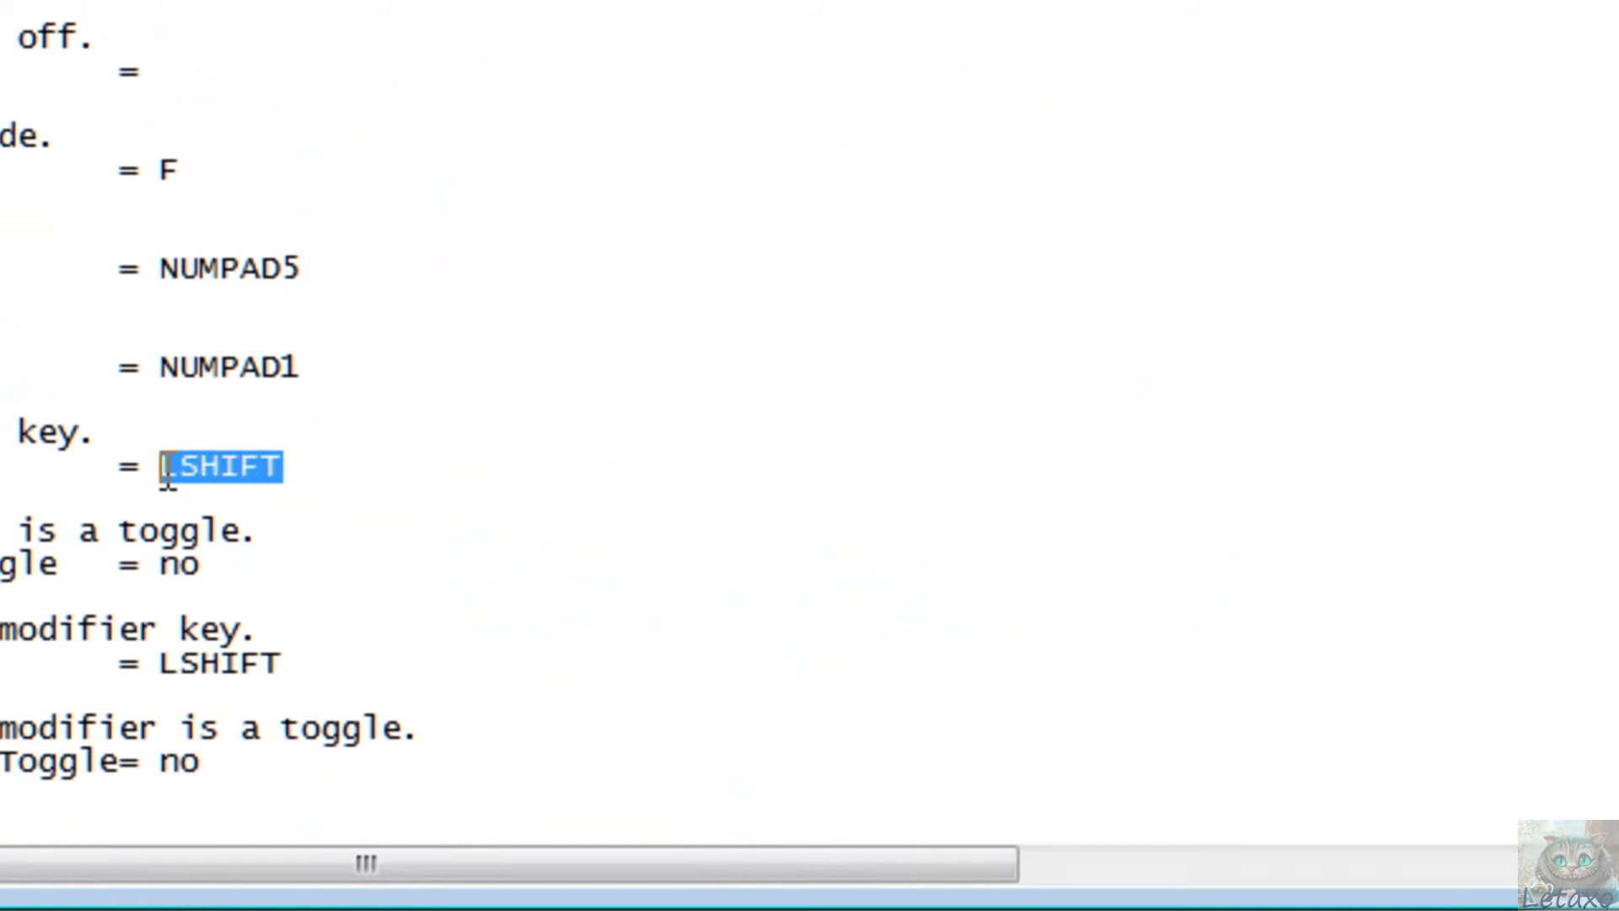
text(NUMPAD4)
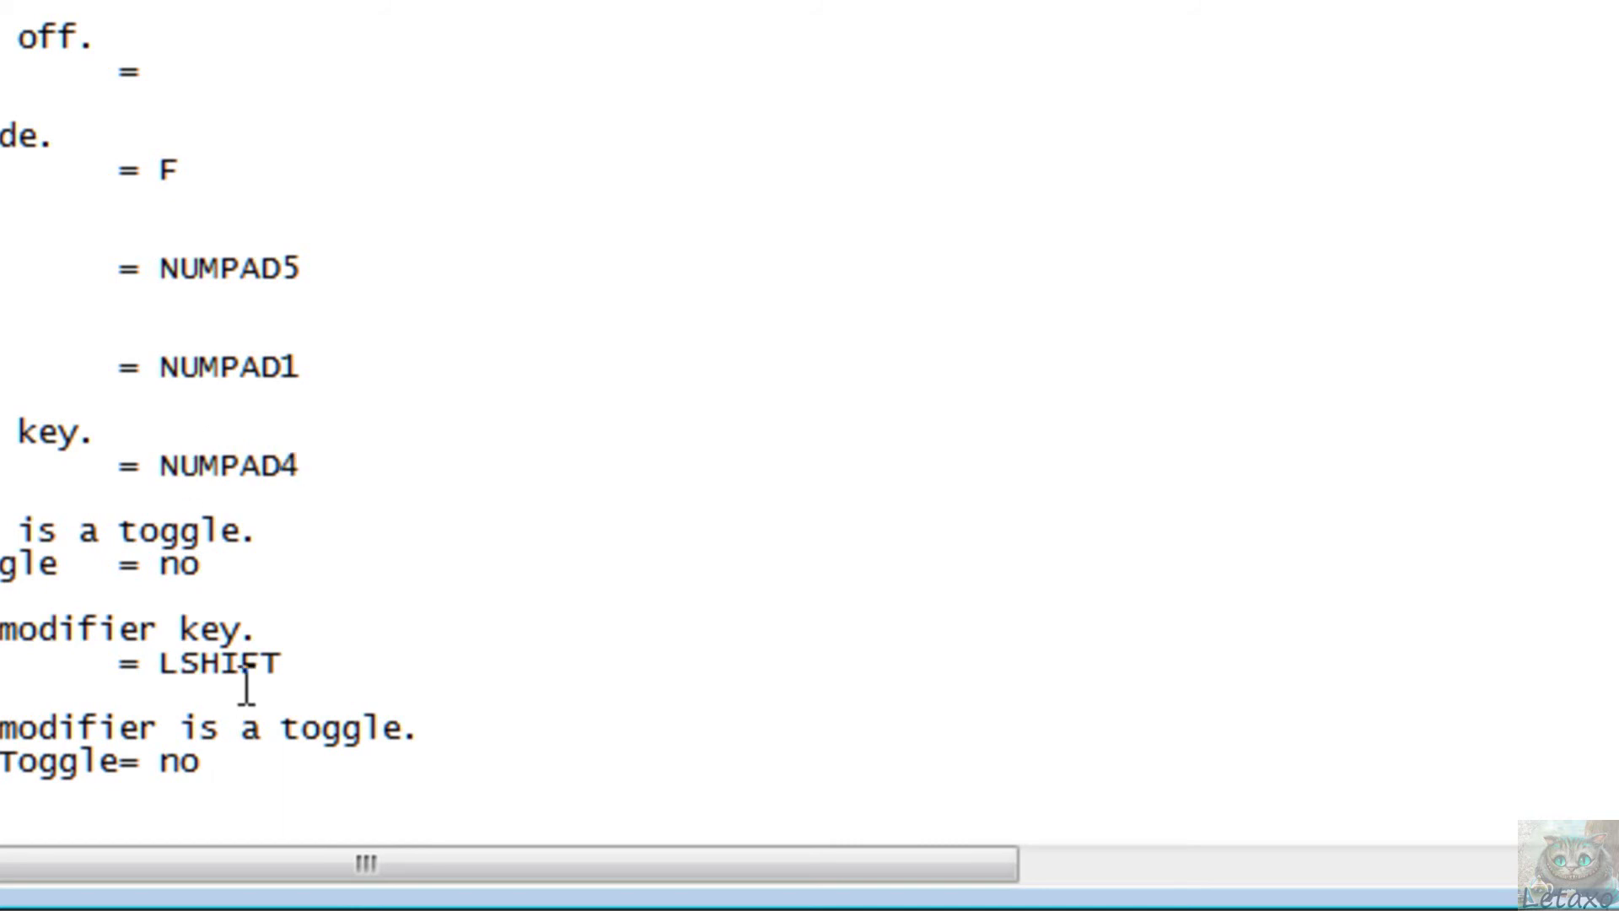
drag(312, 658, 170, 665)
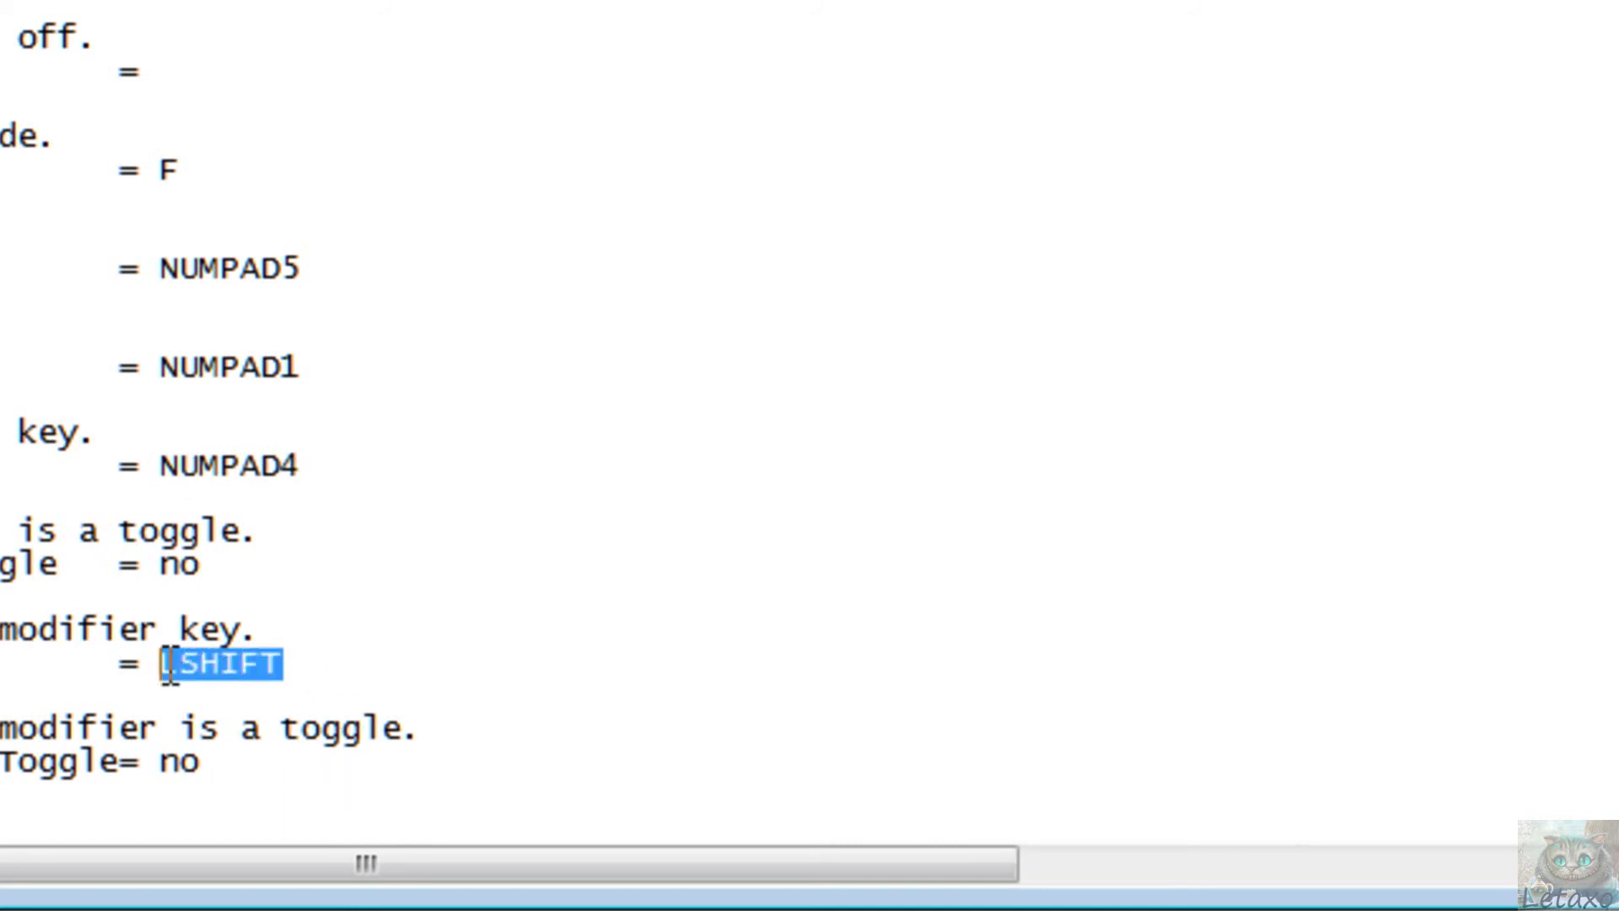
text(NUMPAD4)
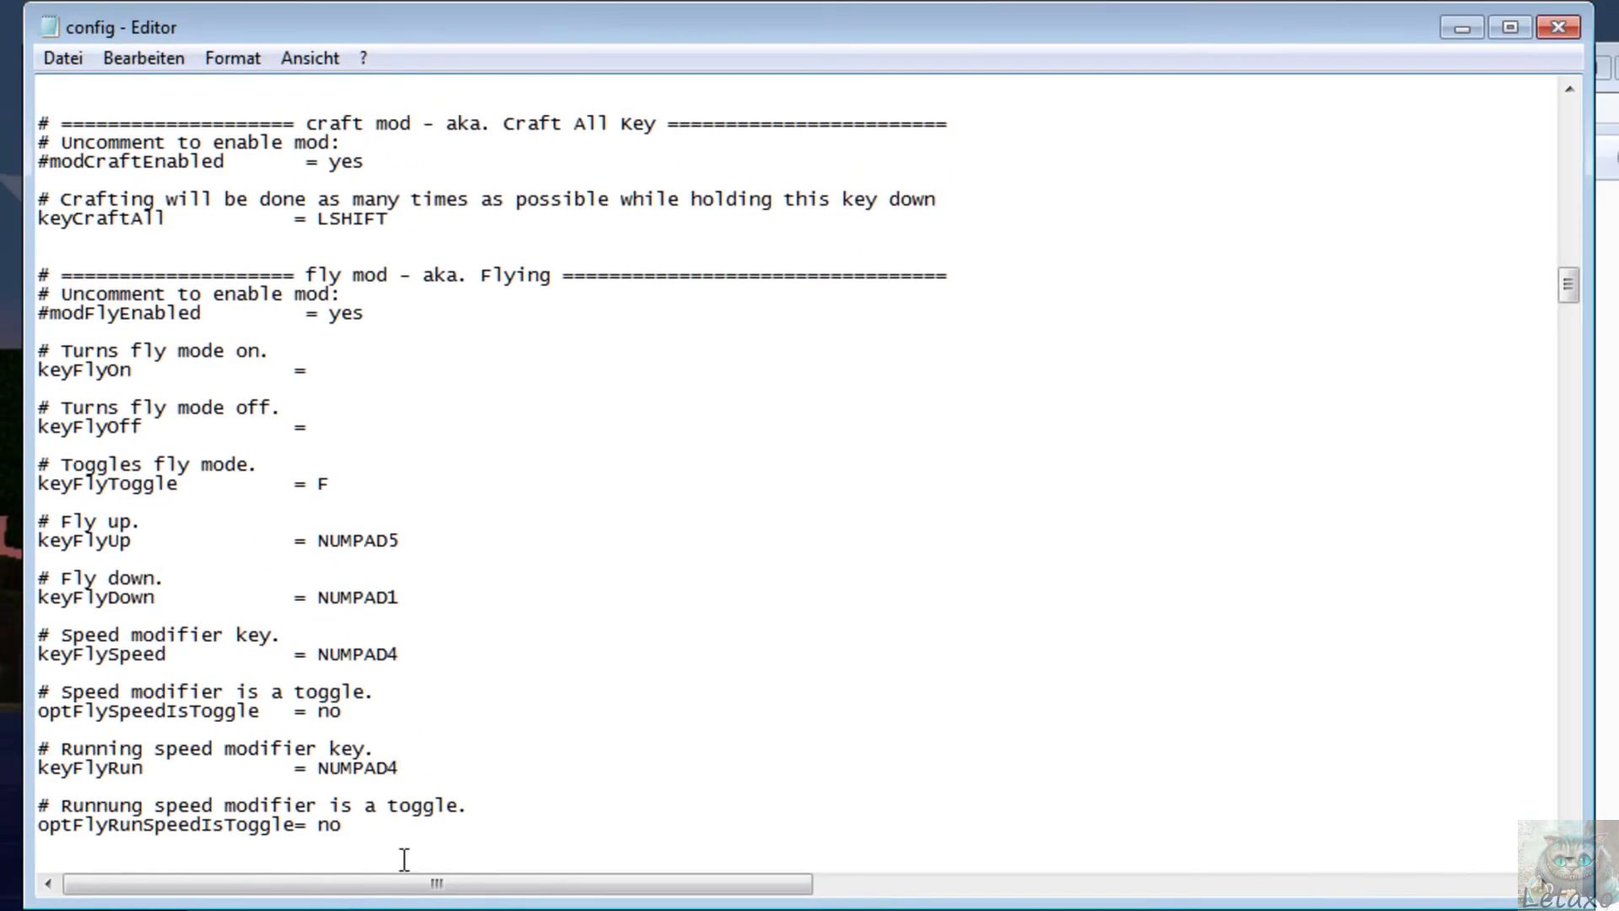
Set the Flying mod's running speed multiplier optFlyRunSpeedMul to 10.0.
scroll(430, 770, down, 3)
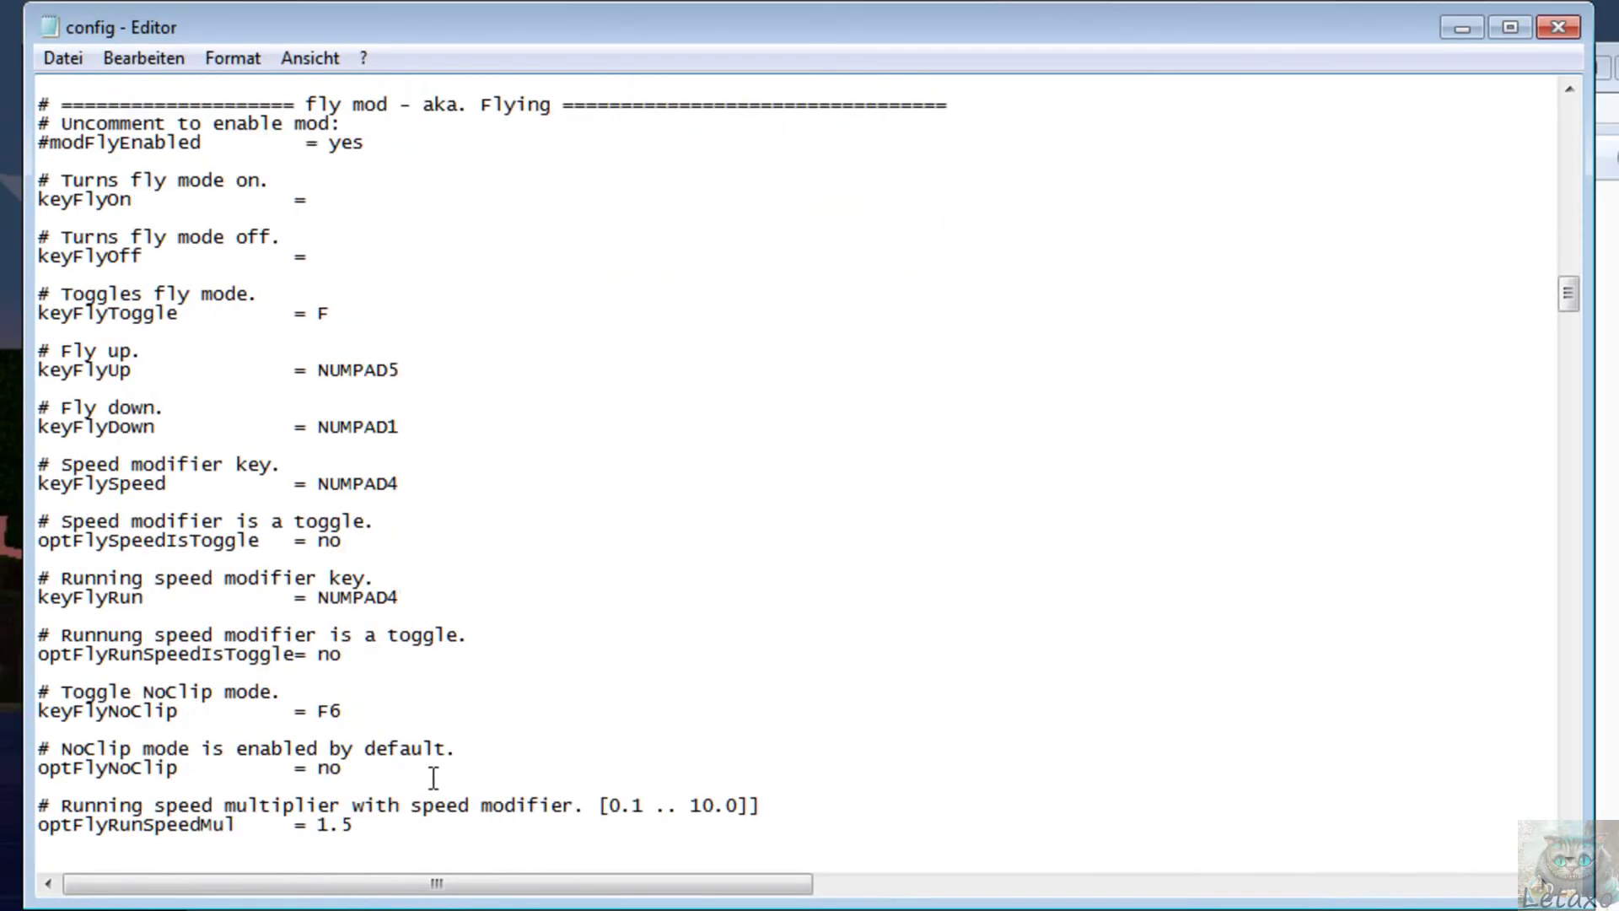
scroll(348, 769, down, 2)
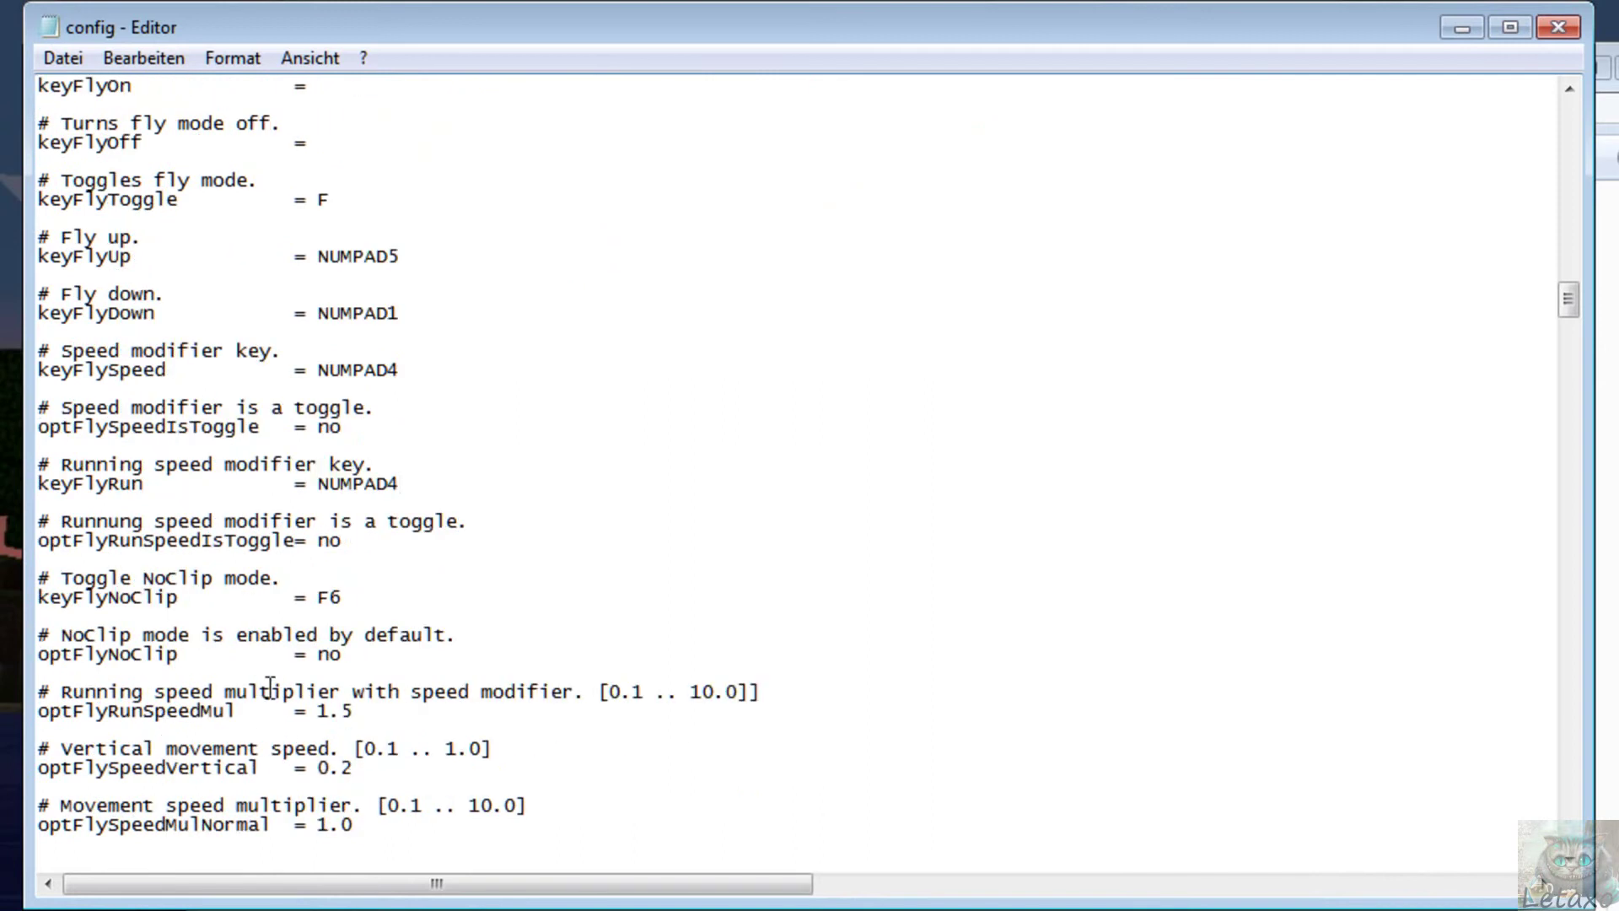
drag(352, 714, 327, 717)
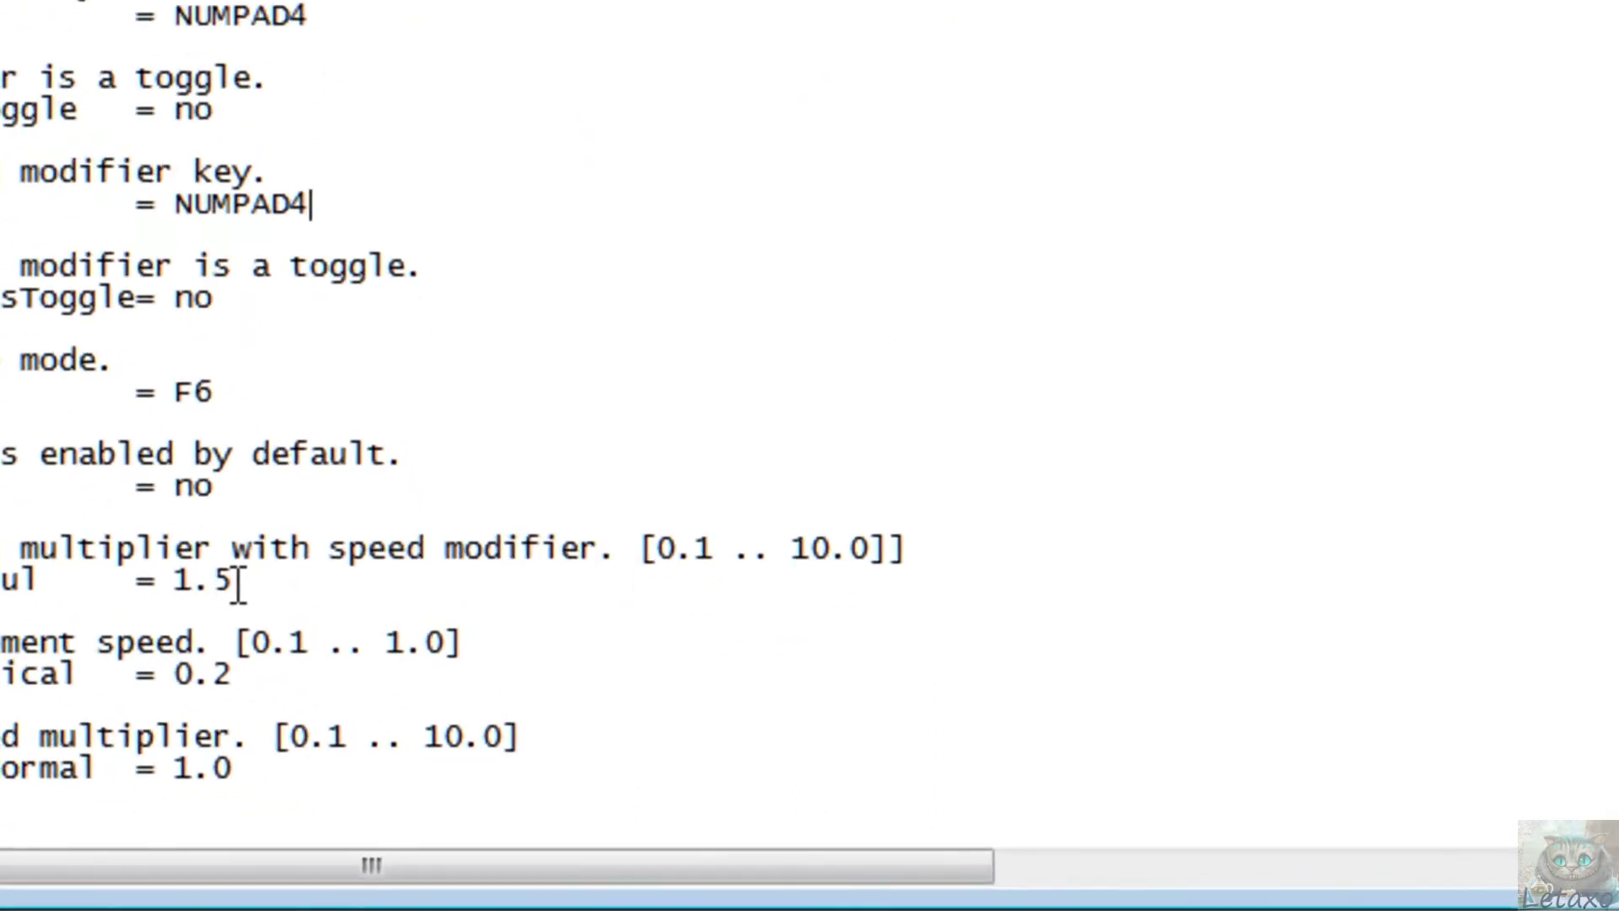
drag(173, 574, 159, 565)
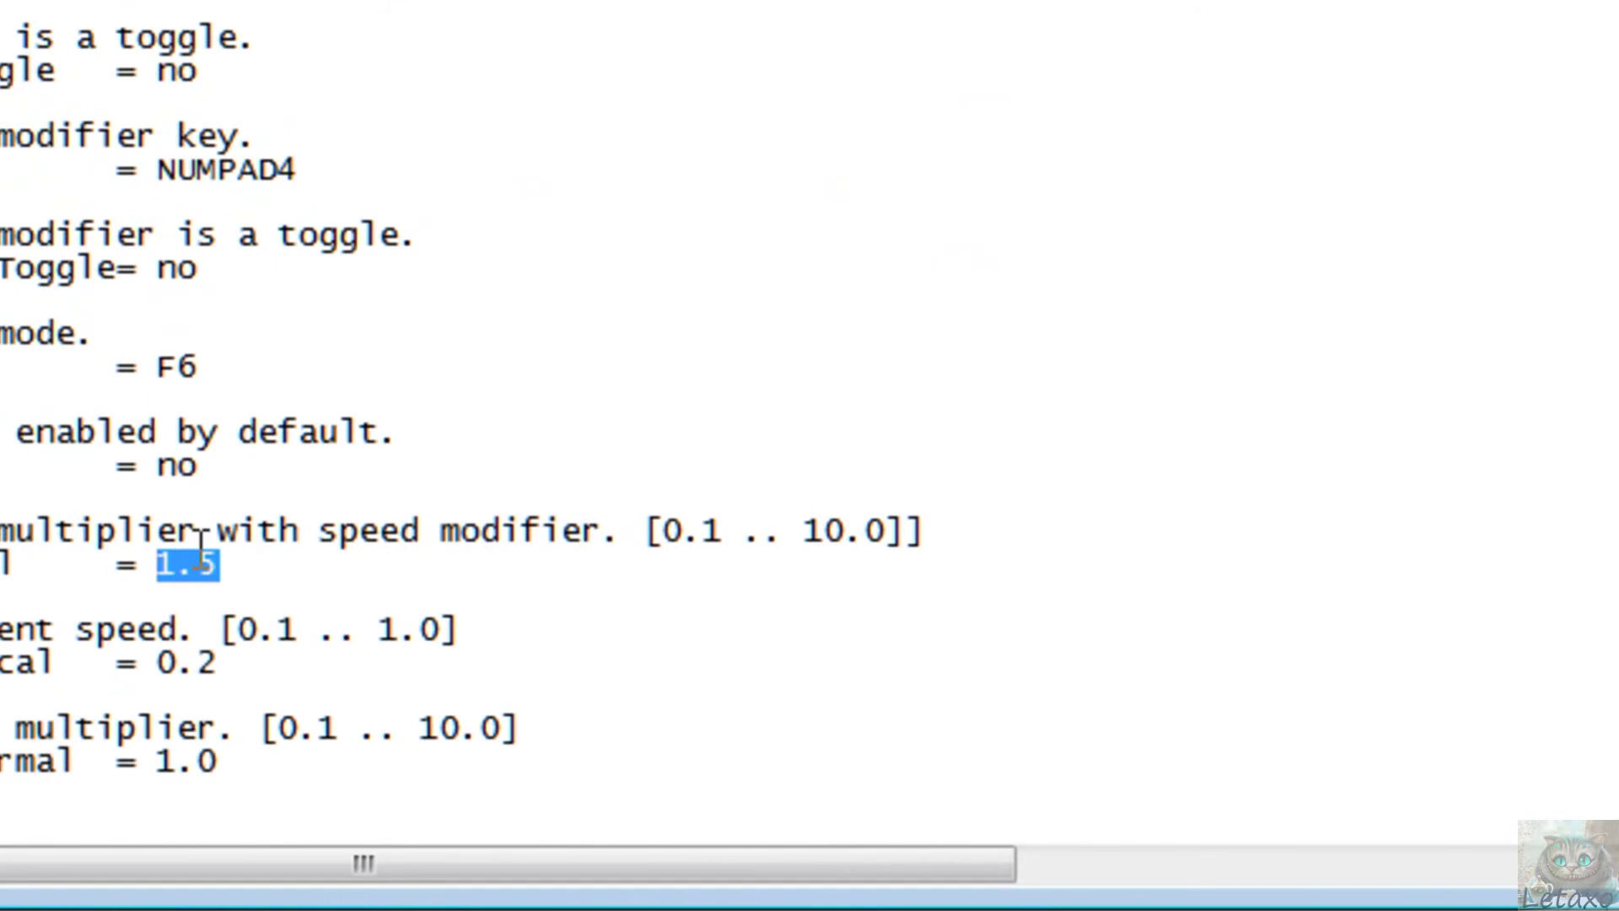
text(10.0)
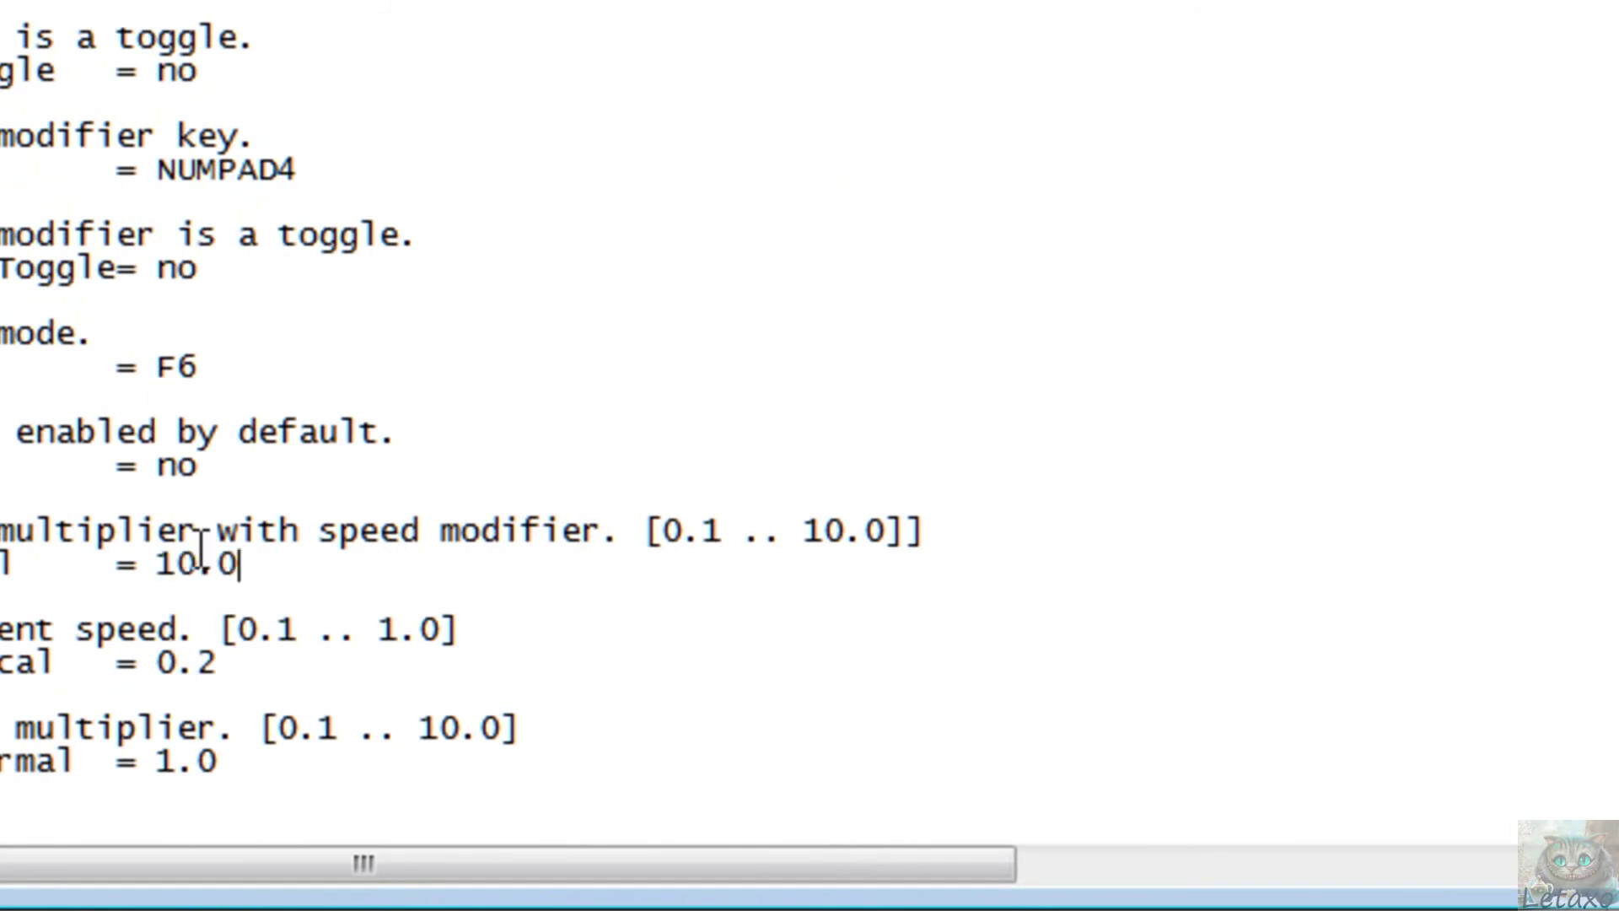
Set the Flying mod's vertical movement speed optFlySpeedVertical to 0.5.
scroll(375, 684, down, 1)
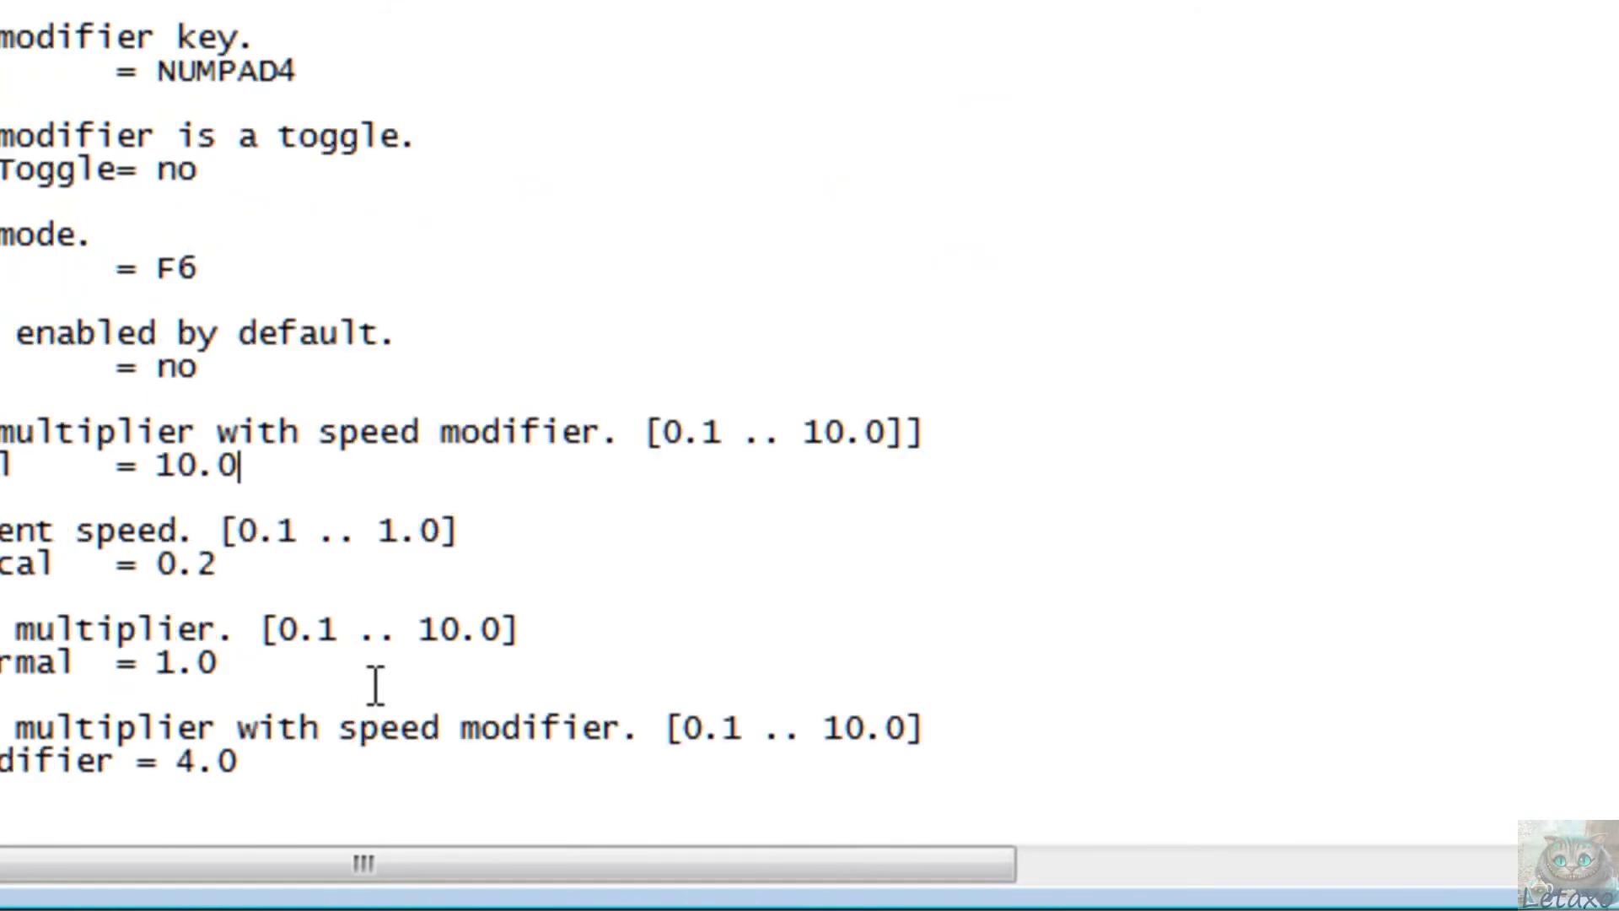
click(223, 569)
key(BackSpace)
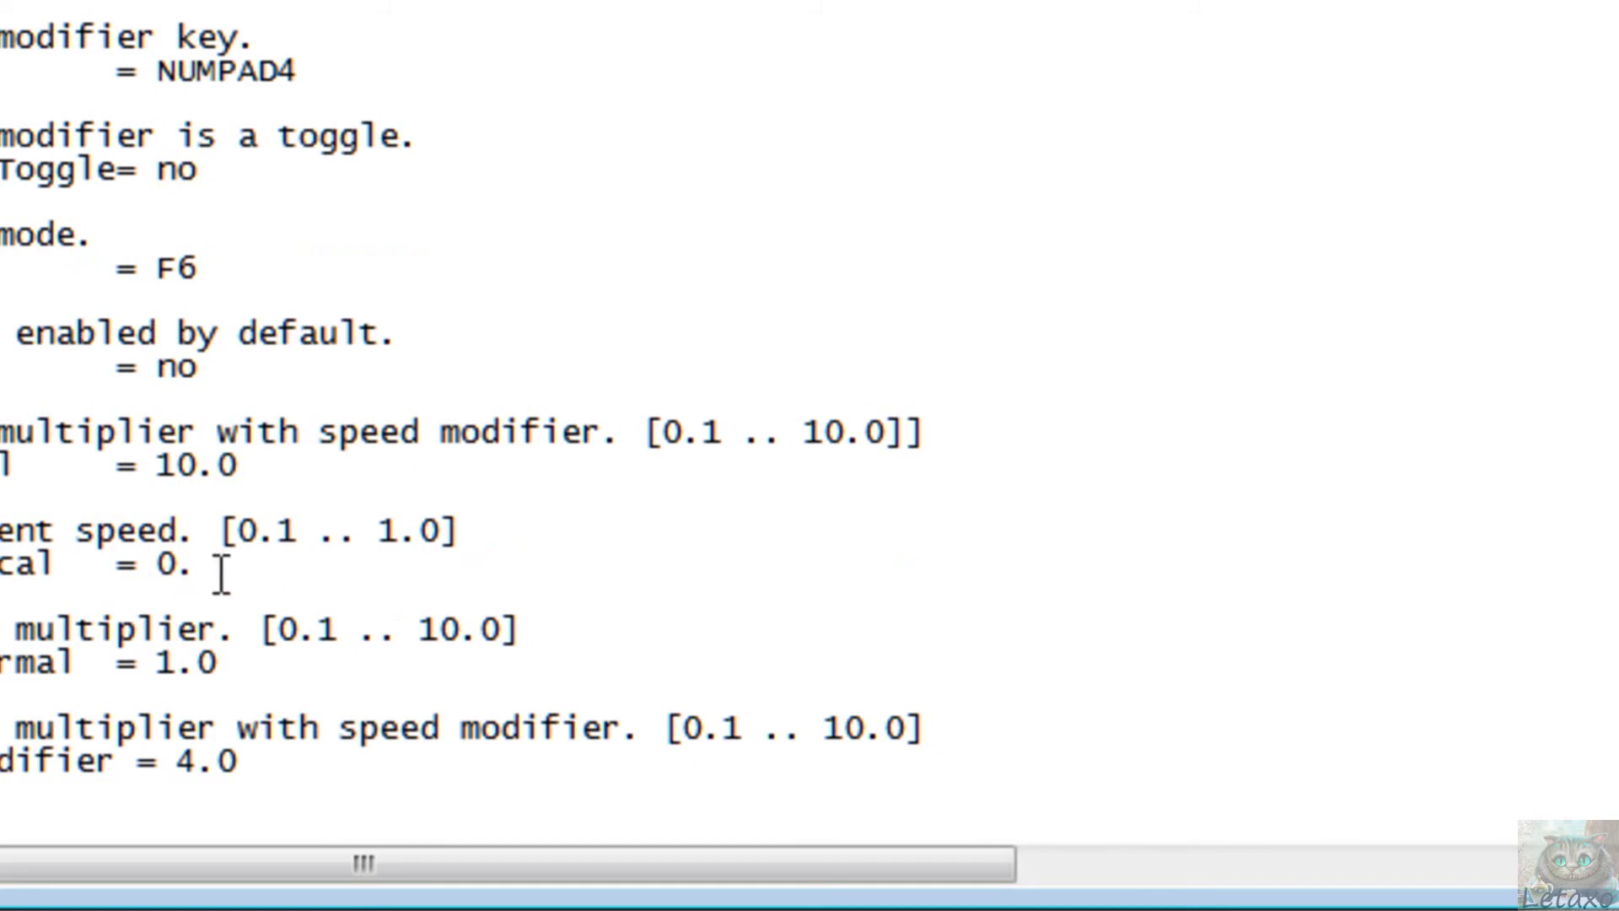
text(5)
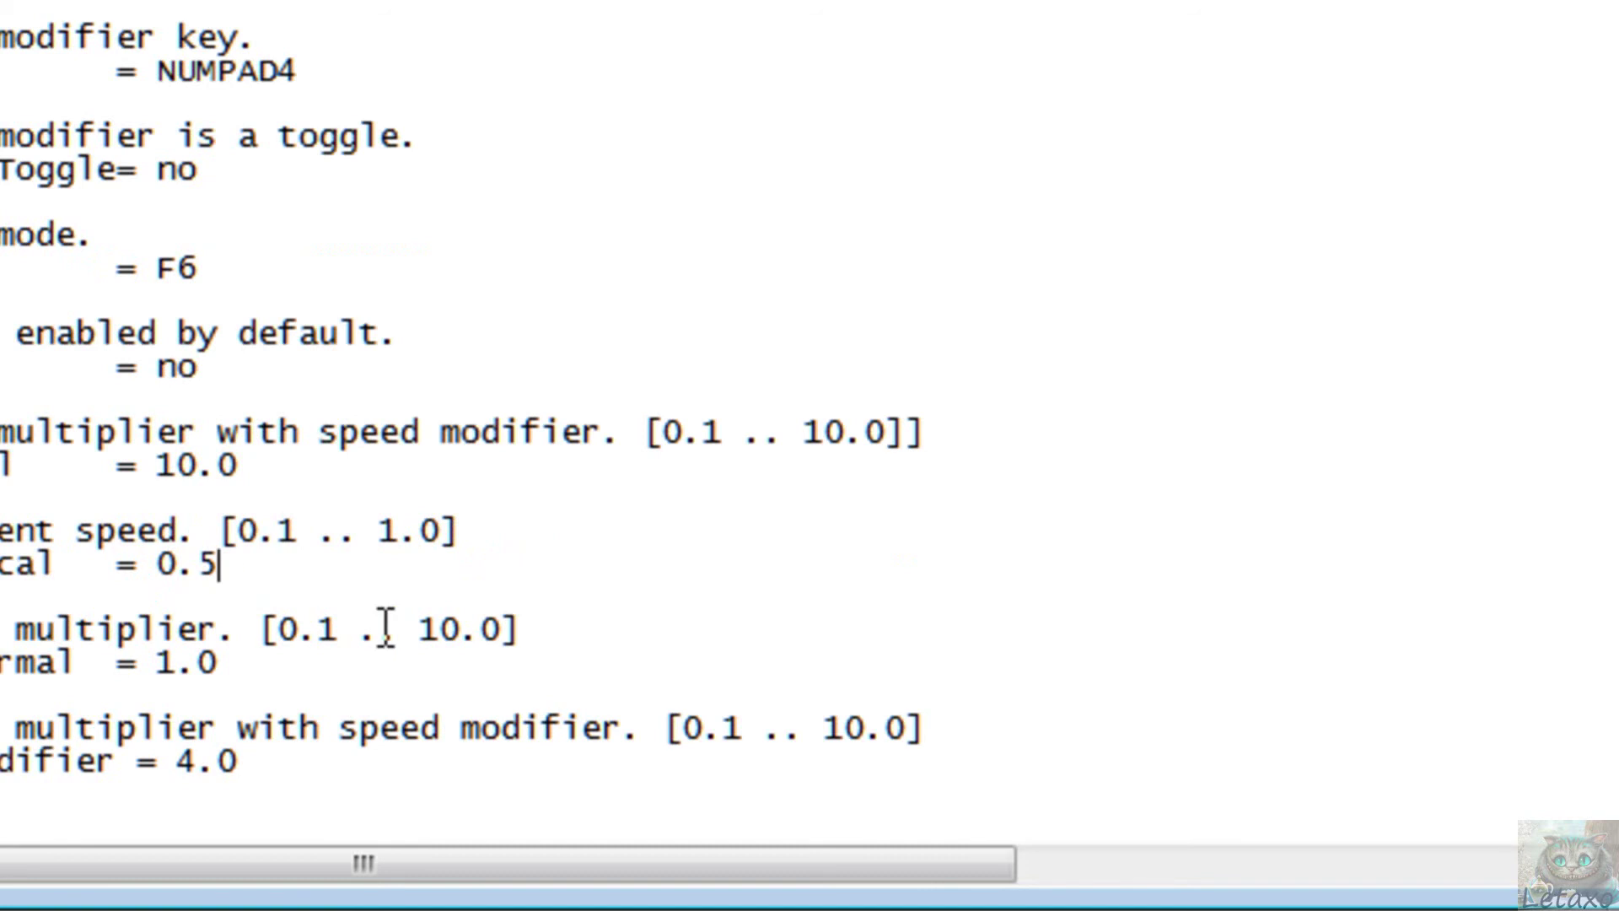